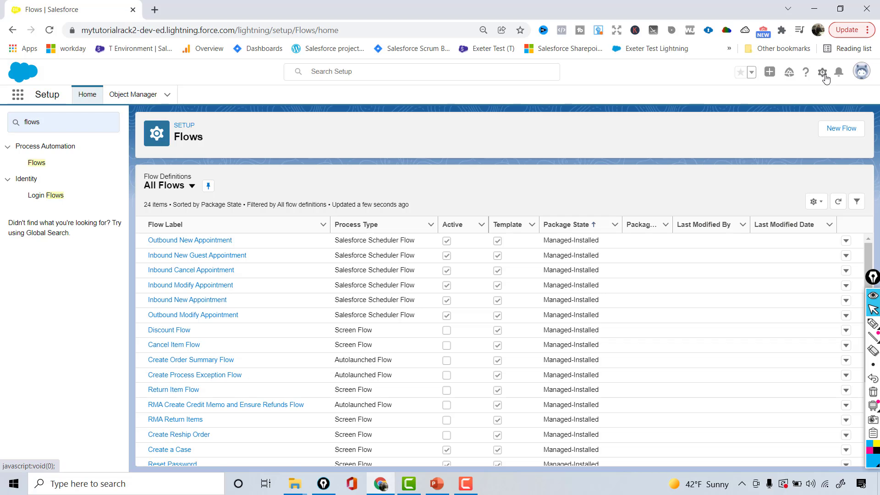
# - Open the Developer Console in a maximized window and bring up its Query Editor
pyautogui.click(822, 73)
pyautogui.click(782, 147)
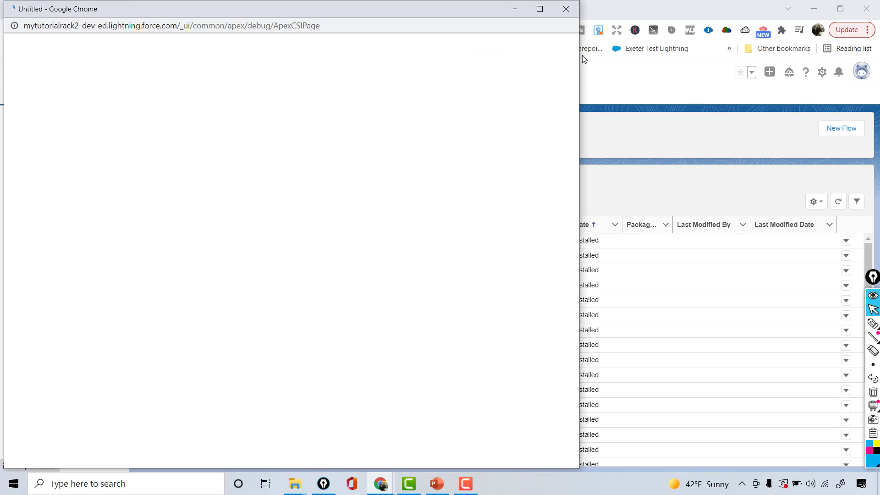
pyautogui.click(537, 9)
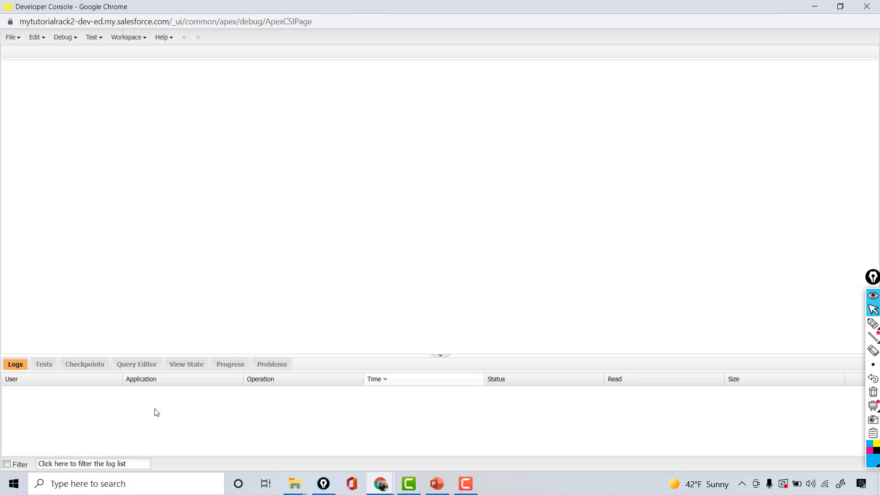
pyautogui.click(137, 365)
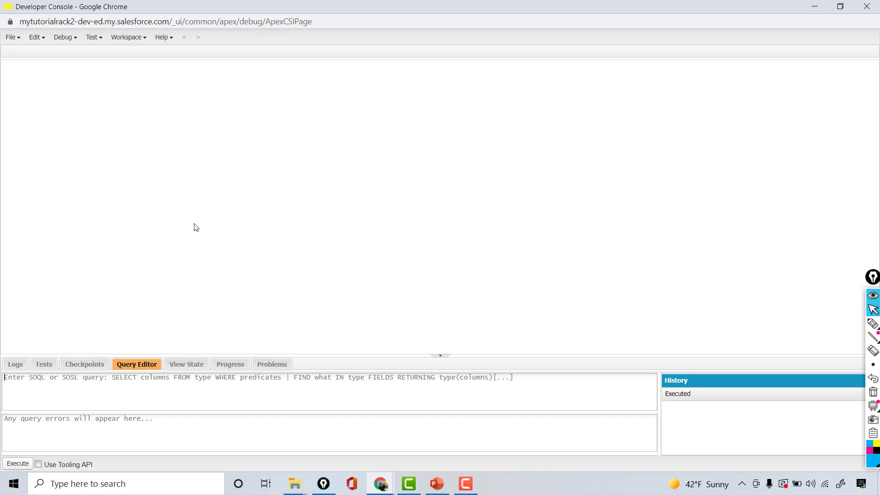
# - Run the SOQL query "select id,mailingCity from Contact", review the returned contacts' mailing cities, and return to the Flows setup page
pyautogui.write('selec')
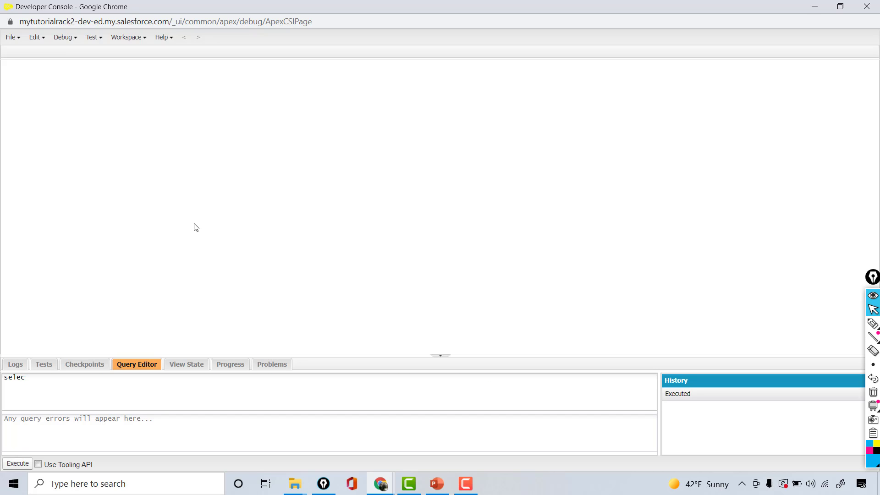
pyautogui.write('t id,mailingCity from Contact')
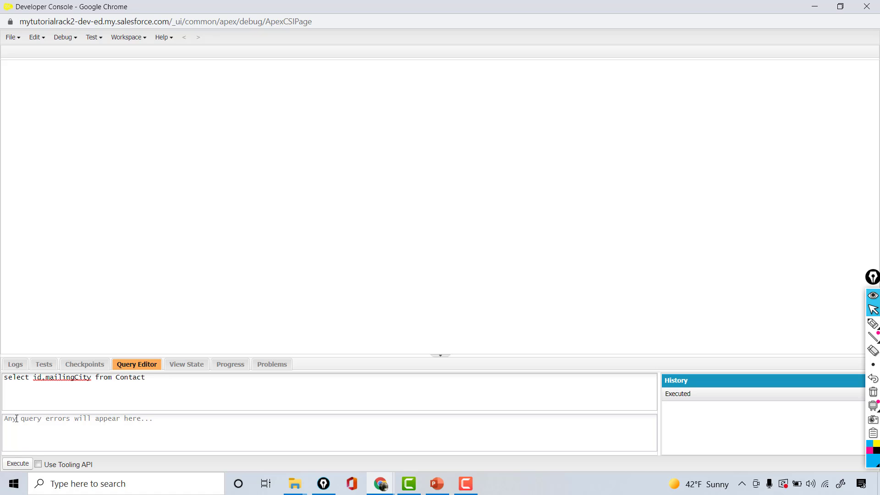
pyautogui.click(18, 463)
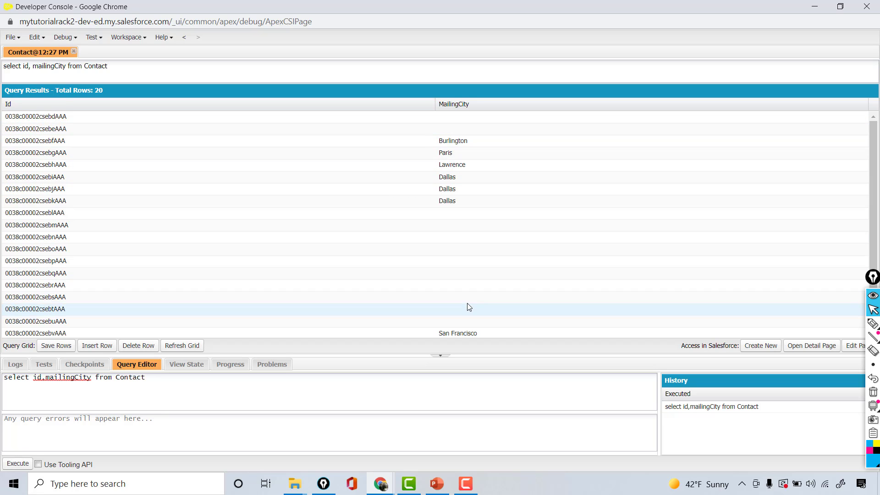
pyautogui.moveTo(872, 148); pyautogui.dragTo(879, 195)
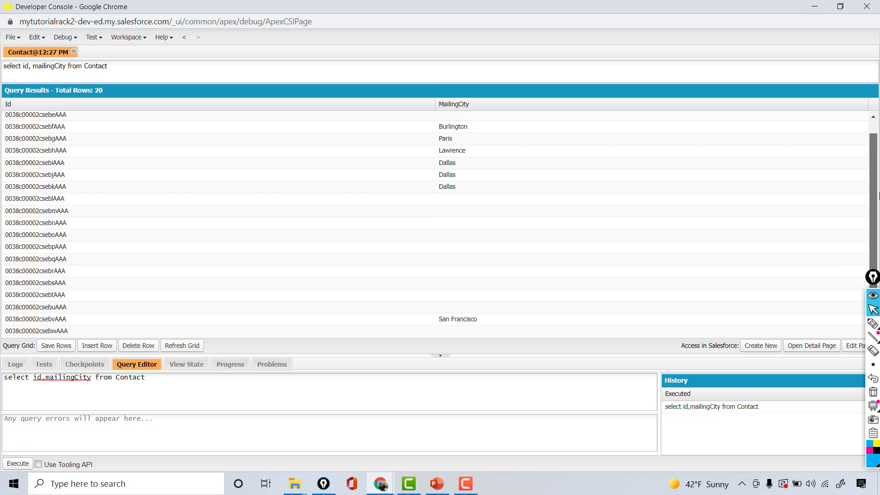
pyautogui.click(816, 10)
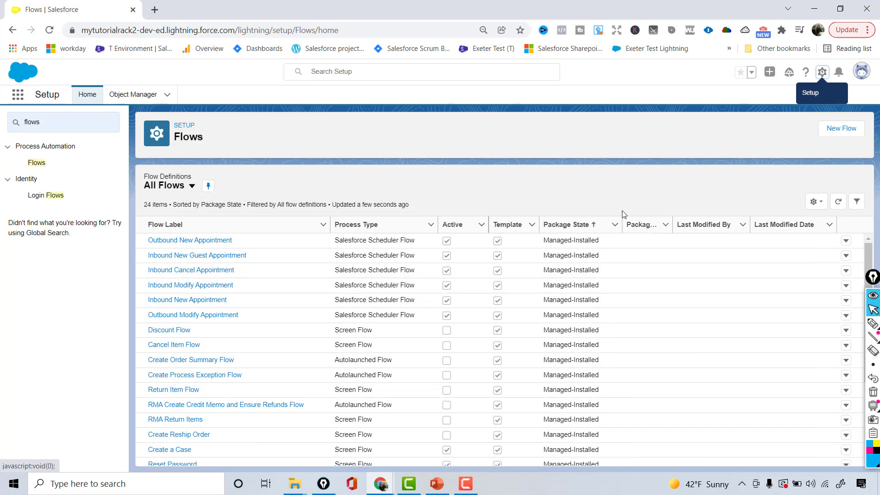
# - Create a new Screen Flow using the Freeform layout
pyautogui.click(841, 129)
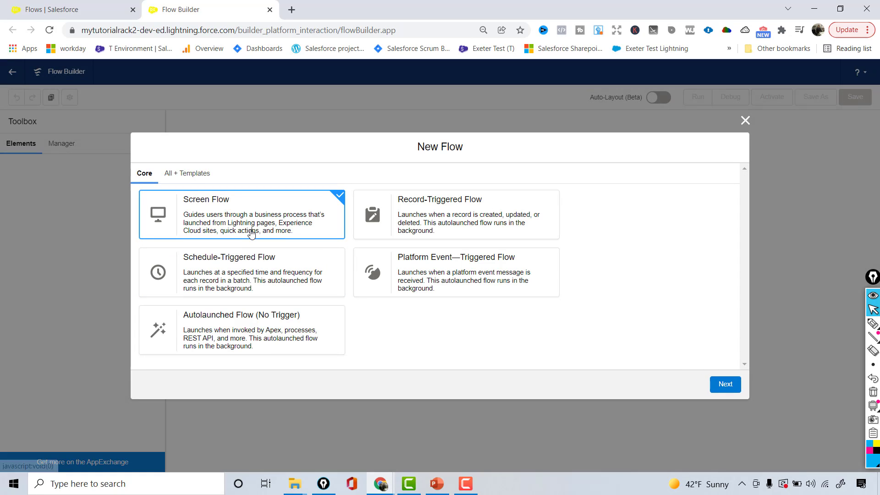
pyautogui.doubleClick(252, 231)
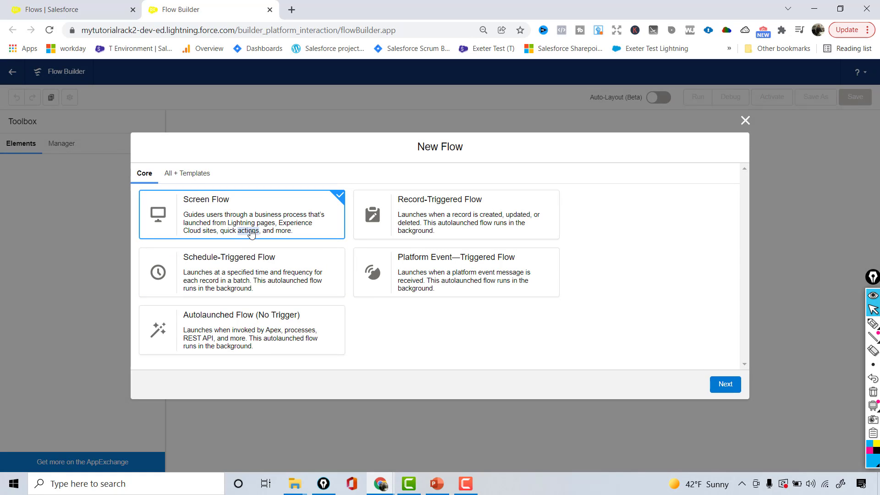
pyautogui.click(727, 384)
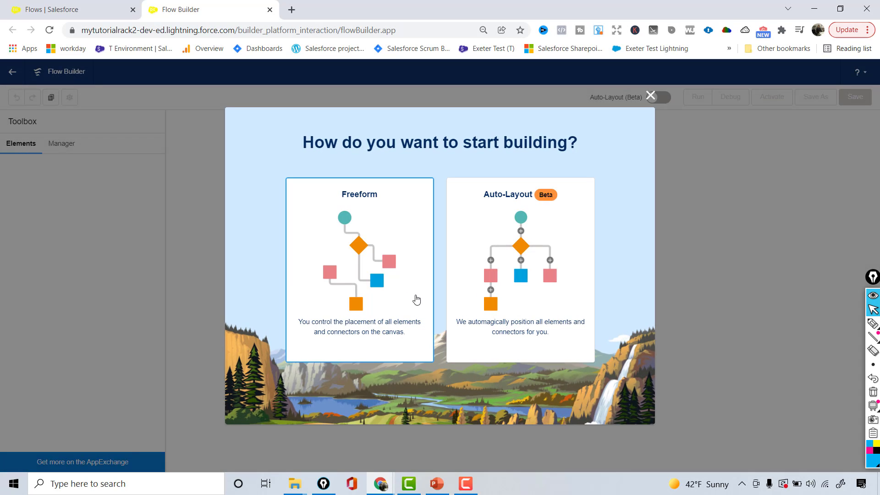
pyautogui.click(379, 289)
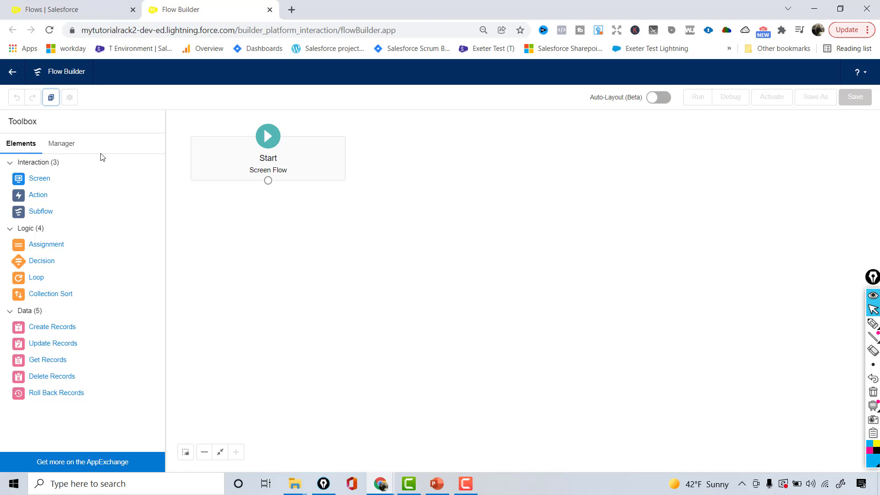
# - Add a Screen element below Start labelled "Update City On Contact Record" with API name Update_City_On_Contact_Record
pyautogui.moveTo(25, 184); pyautogui.dragTo(224, 222)
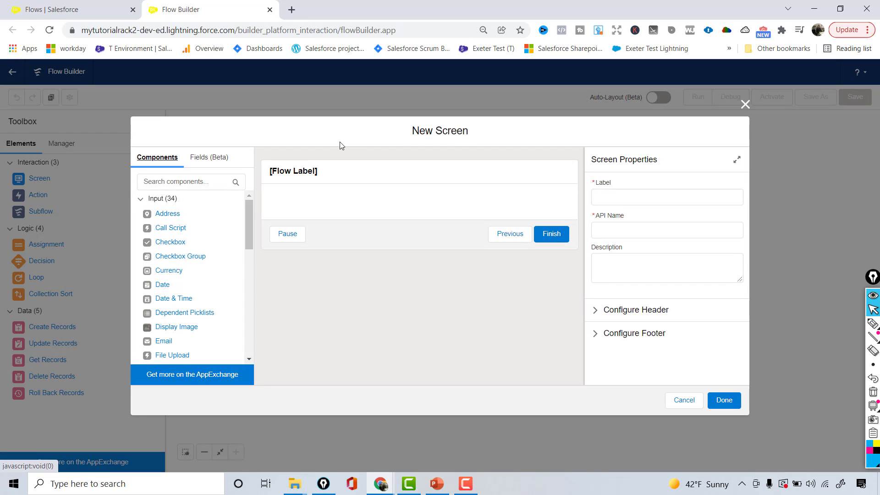
pyautogui.click(674, 190)
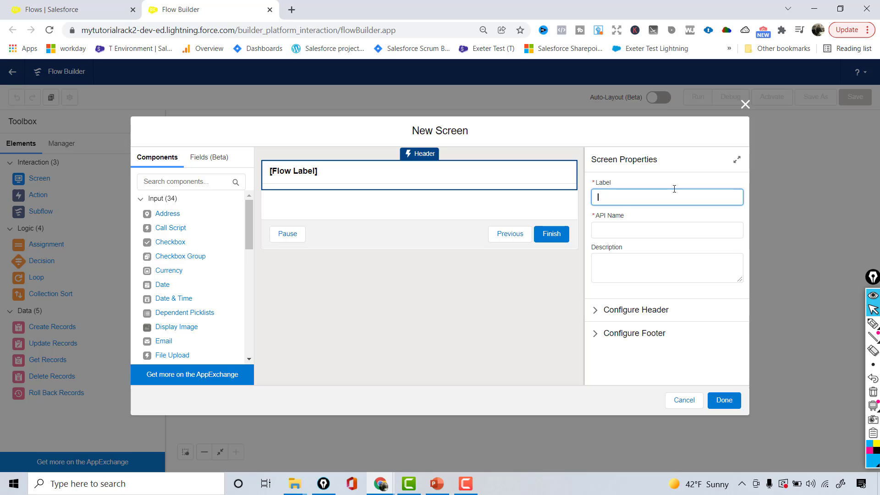
pyautogui.write('Update City On Contact Record')
pyautogui.press('Tab')
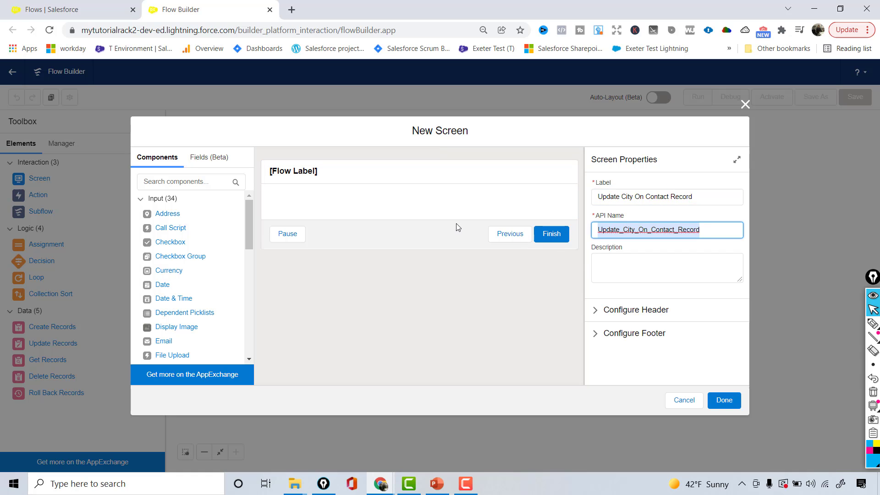
pyautogui.click(377, 204)
# - Add a required Text input labelled "Enter City" with API name Enter_City to the screen and finish the screen
pyautogui.click(171, 181)
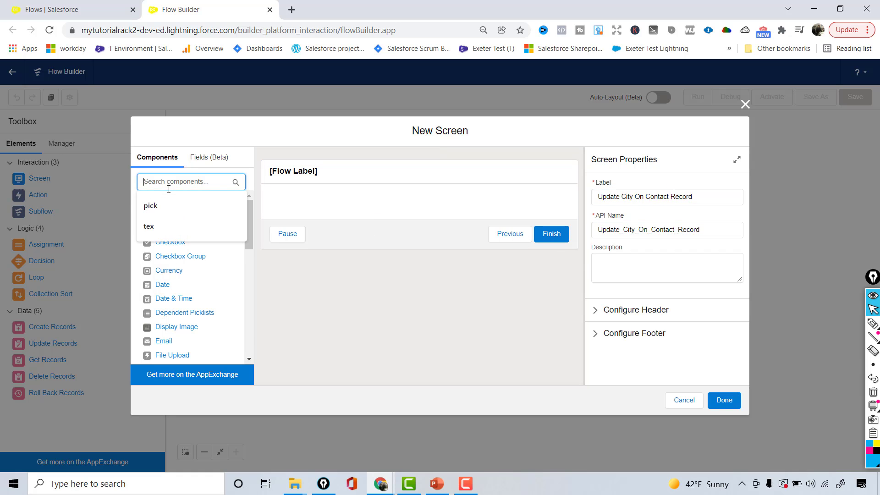
pyautogui.write('te')
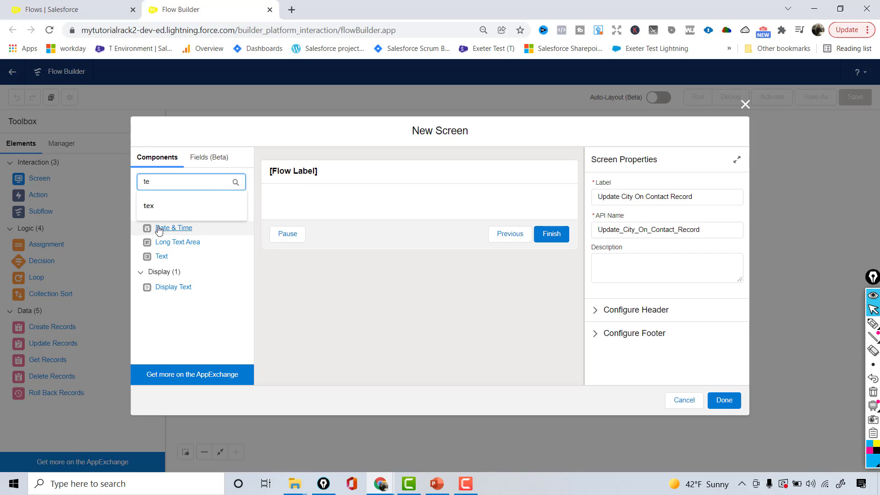
pyautogui.moveTo(161, 256); pyautogui.dragTo(304, 212)
pyautogui.click(614, 200)
pyautogui.write('Enter City')
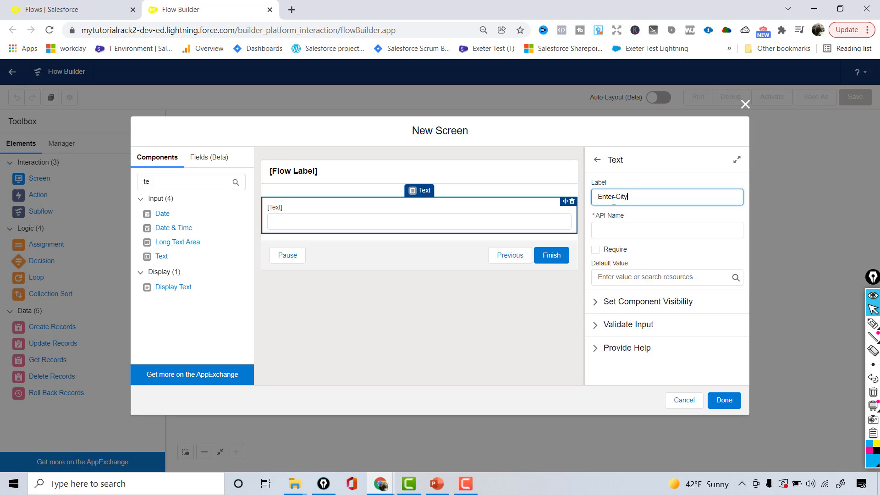
pyautogui.press('Tab')
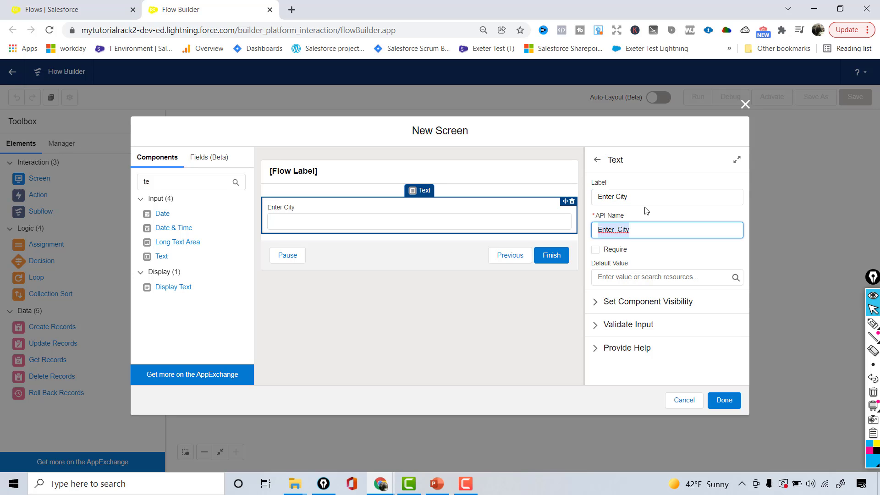
pyautogui.click(596, 250)
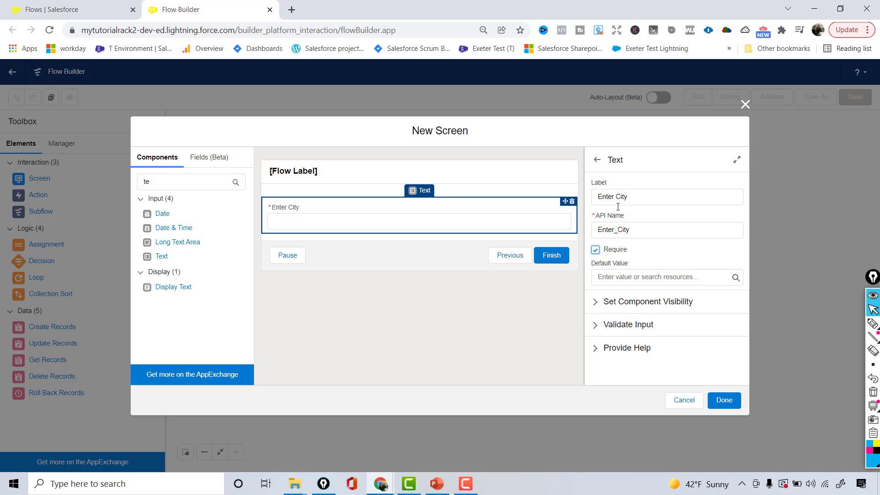
pyautogui.click(732, 397)
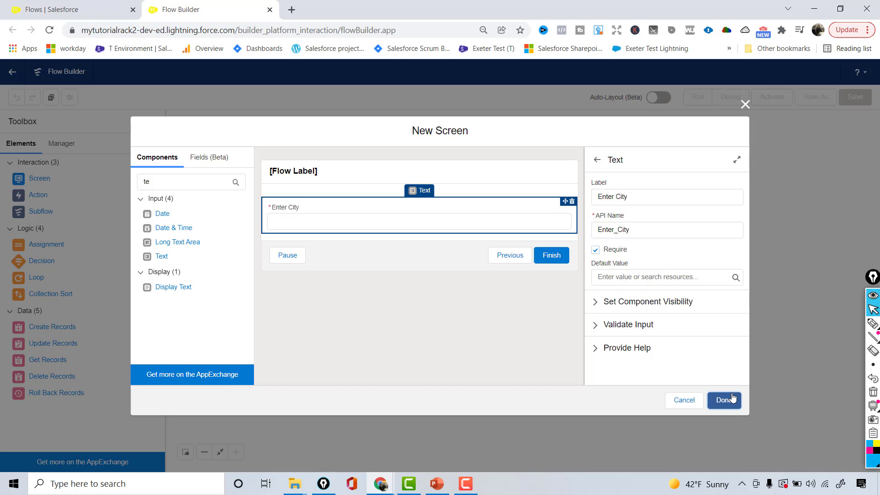
# - Position the Update City On Contact Record screen beneath Start and connect Start to it
pyautogui.moveTo(243, 231); pyautogui.dragTo(266, 232)
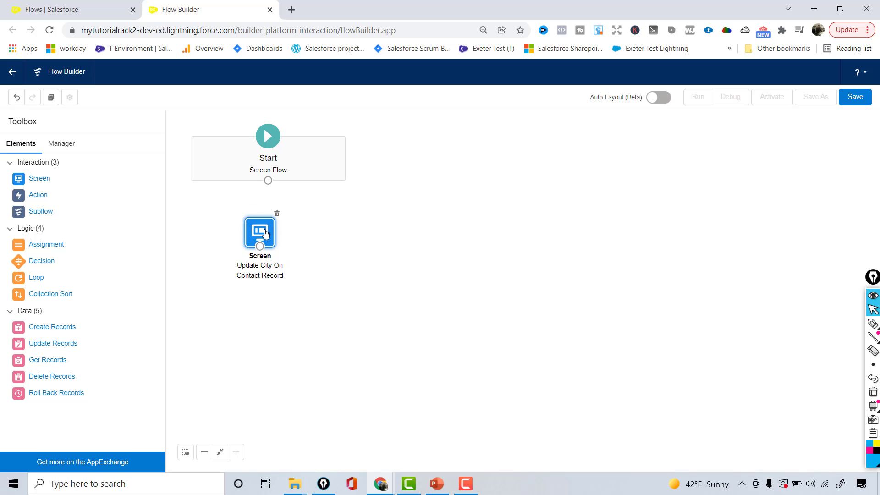
pyautogui.moveTo(268, 180); pyautogui.dragTo(265, 226)
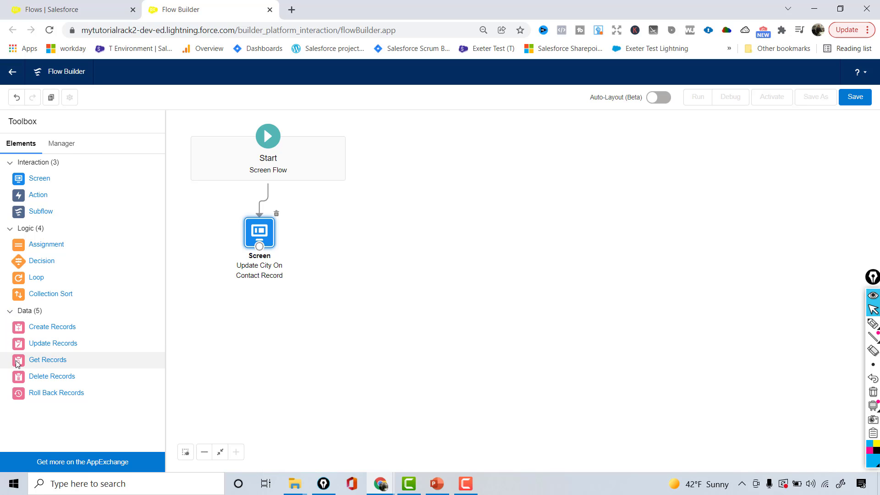
pyautogui.moveTo(19, 361); pyautogui.dragTo(241, 299)
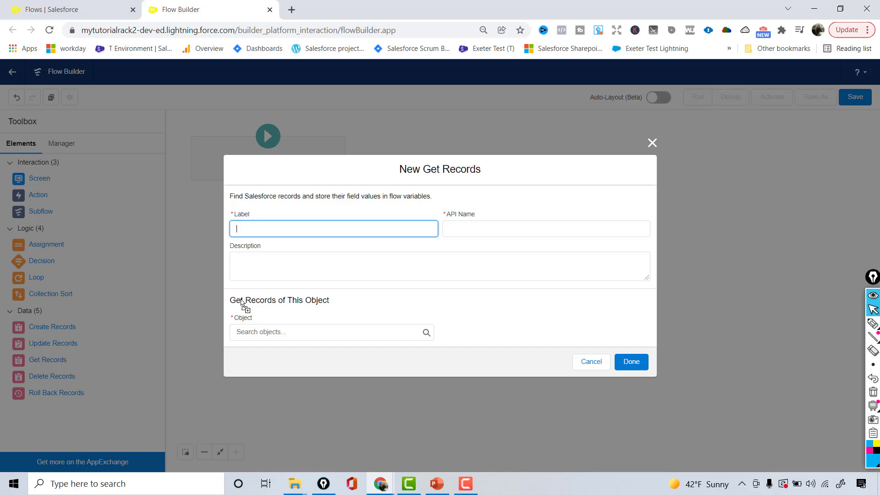
pyautogui.write('Retrieve All o')
pyautogui.press('F11')
pyautogui.press('Escape')
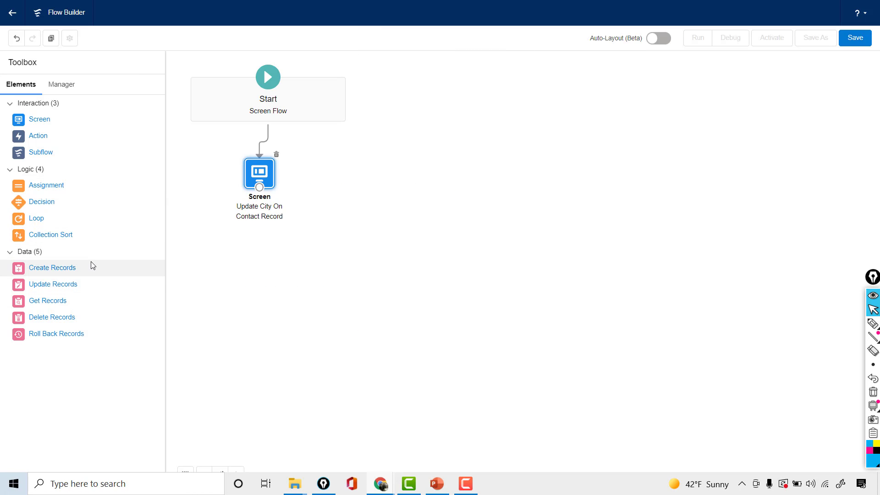
# - Add a Get Records element below the screen, labelled "Retrieve all Contact Records" with API name Retrieve_all_Contact_Records
pyautogui.moveTo(26, 302); pyautogui.dragTo(275, 246)
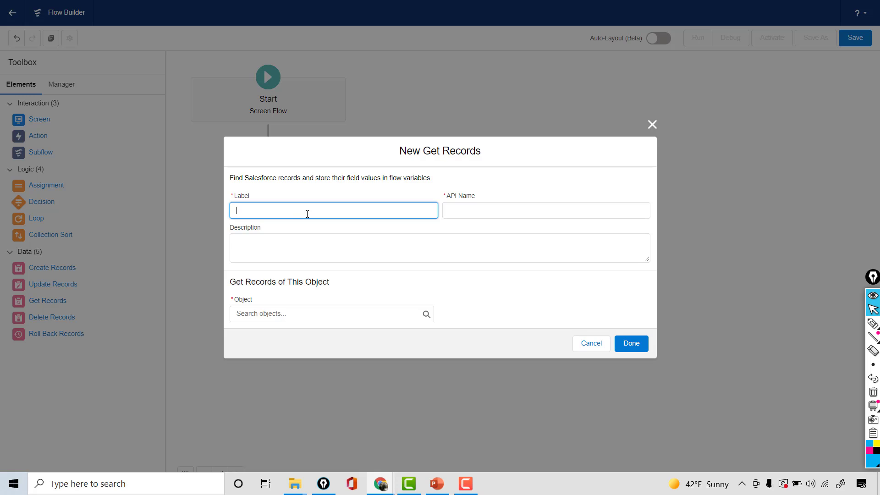
pyautogui.write('Retrieve all Contact Re')
pyautogui.press('BackSpace')
pyautogui.write('Records')
pyautogui.press('Tab')
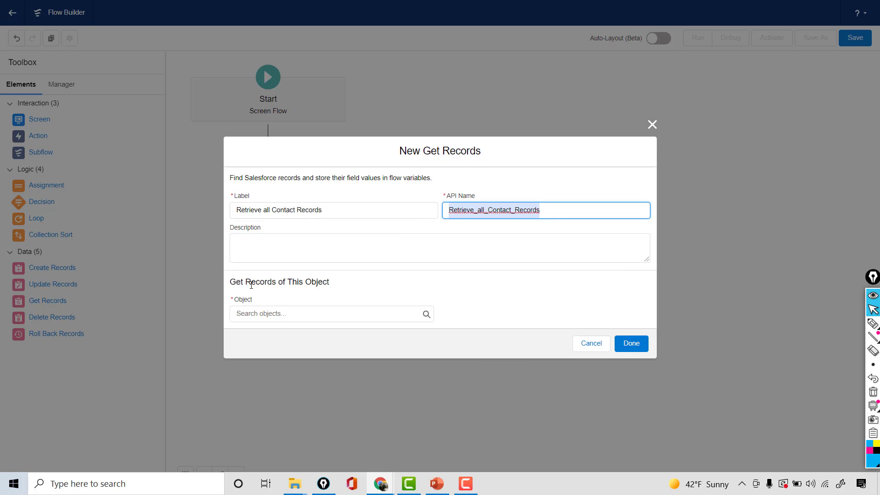
# - Set the Get Records object to Contact and its condition requirements to "None—Get All Contact Records"
pyautogui.click(291, 313)
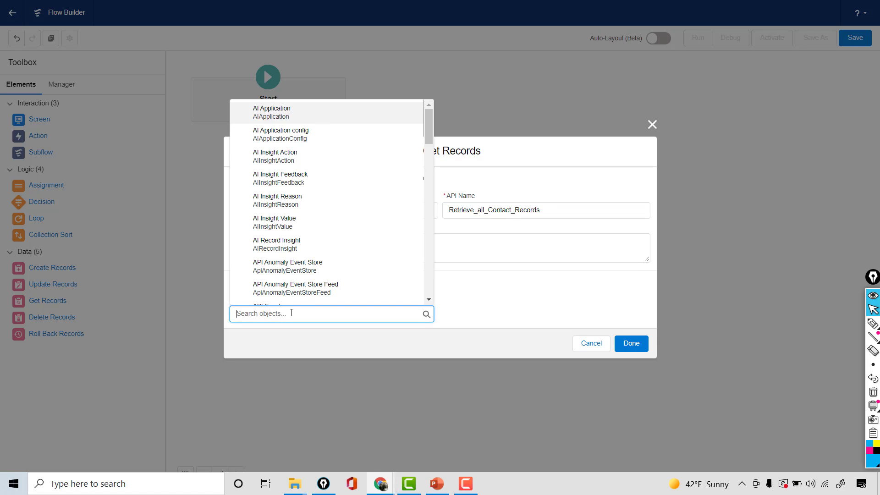
pyautogui.write('Conta')
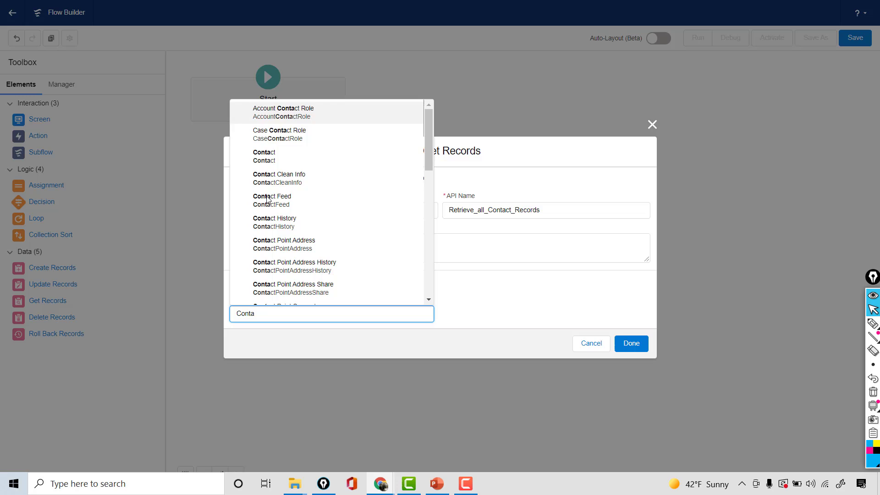
pyautogui.click(259, 157)
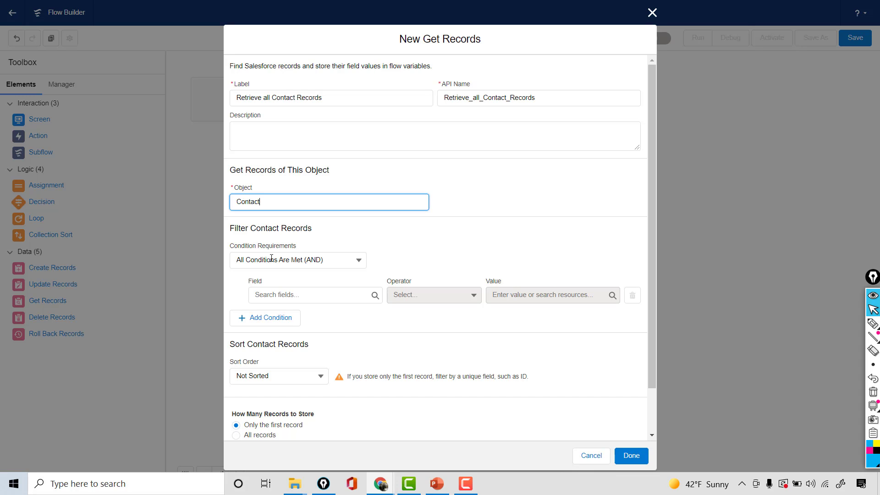
pyautogui.click(272, 261)
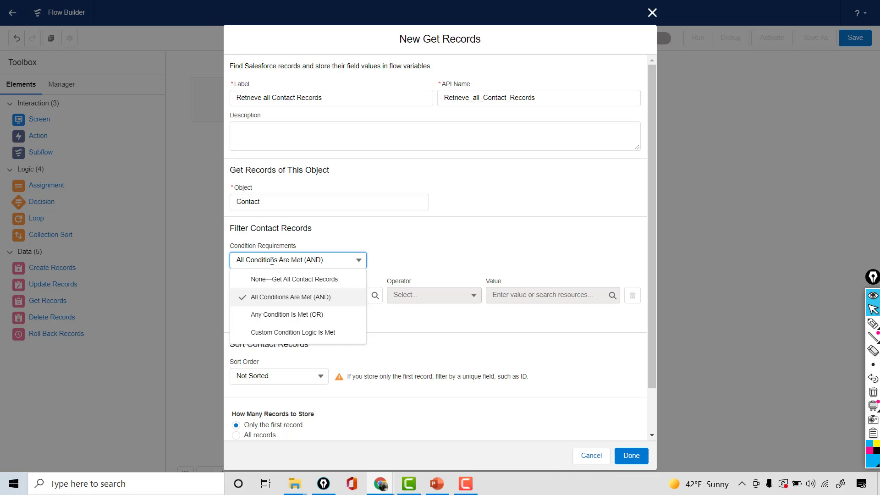
pyautogui.click(276, 279)
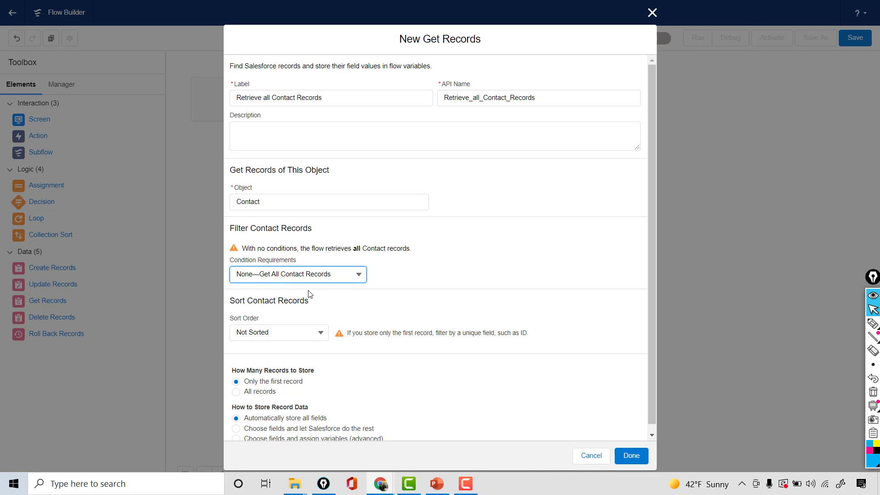
pyautogui.click(323, 281)
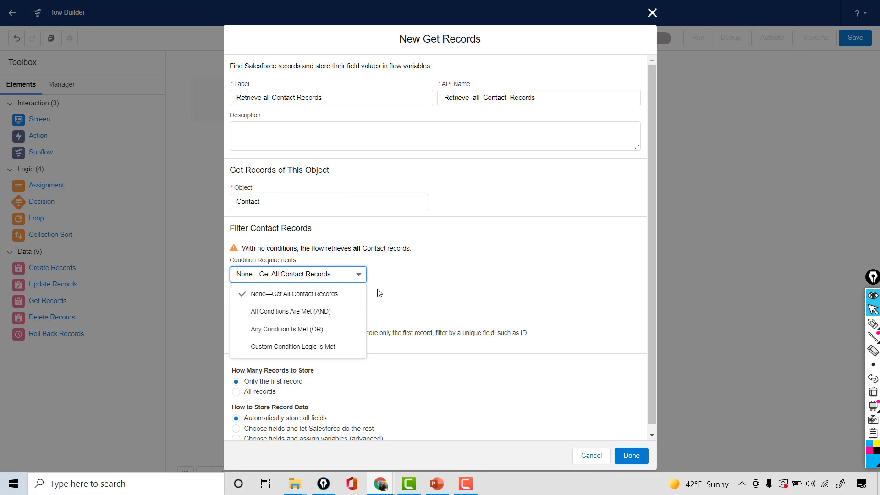
pyautogui.click(336, 301)
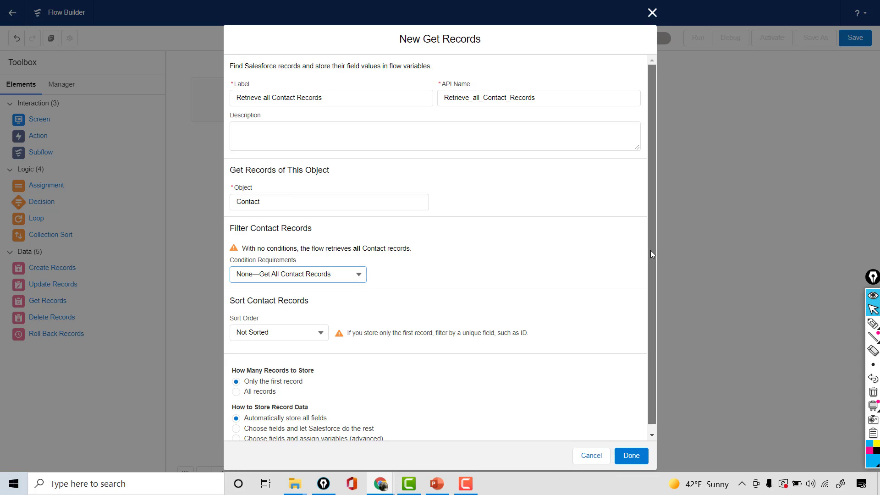
pyautogui.moveTo(650, 250); pyautogui.dragTo(648, 277)
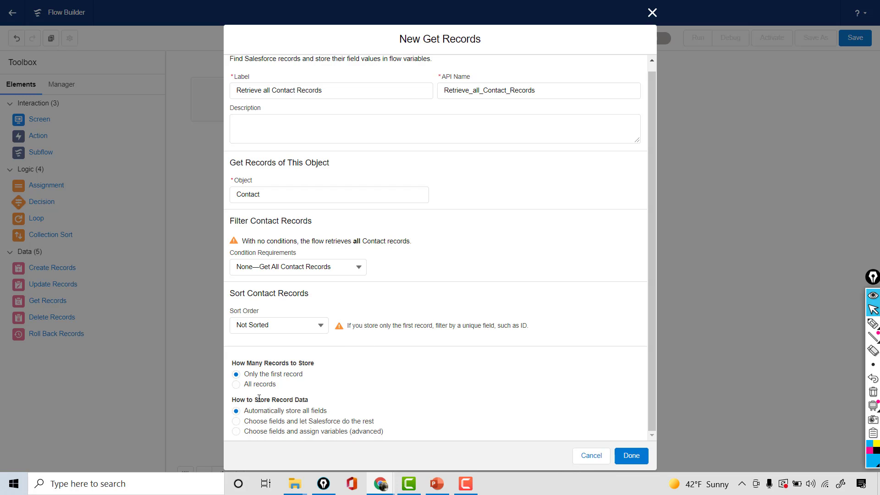
# - Set the Get Records element to store all records, finish it, and connect the Update City On Contact Record screen to it
pyautogui.click(236, 384)
pyautogui.click(624, 455)
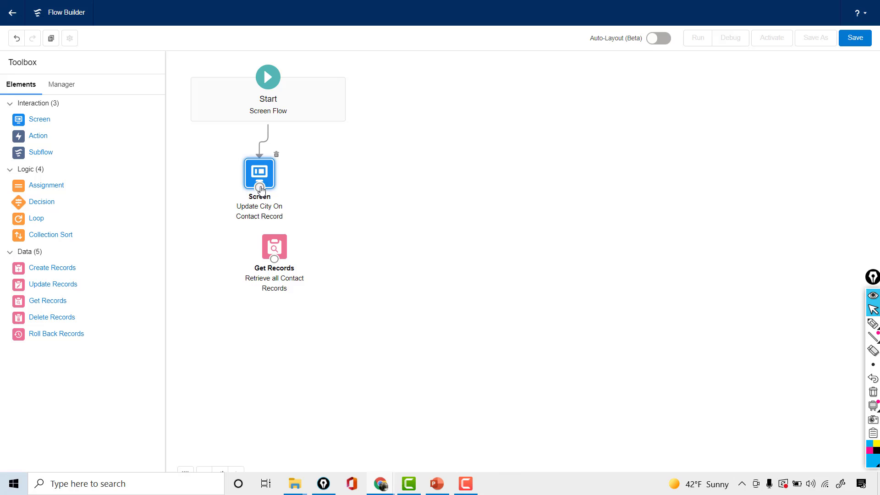
pyautogui.moveTo(260, 187); pyautogui.dragTo(274, 245)
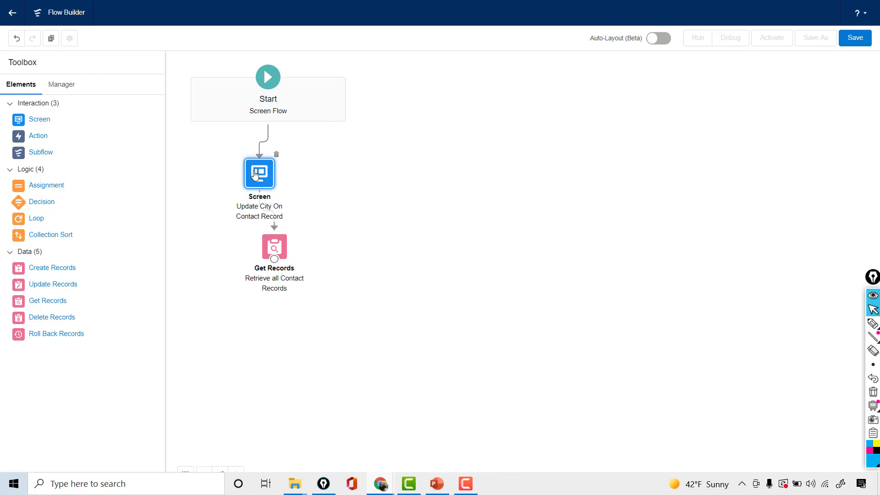
# - Review the Retrieve all Contact Records settings and the details of the Contact record collection variable it creates
pyautogui.doubleClick(280, 246)
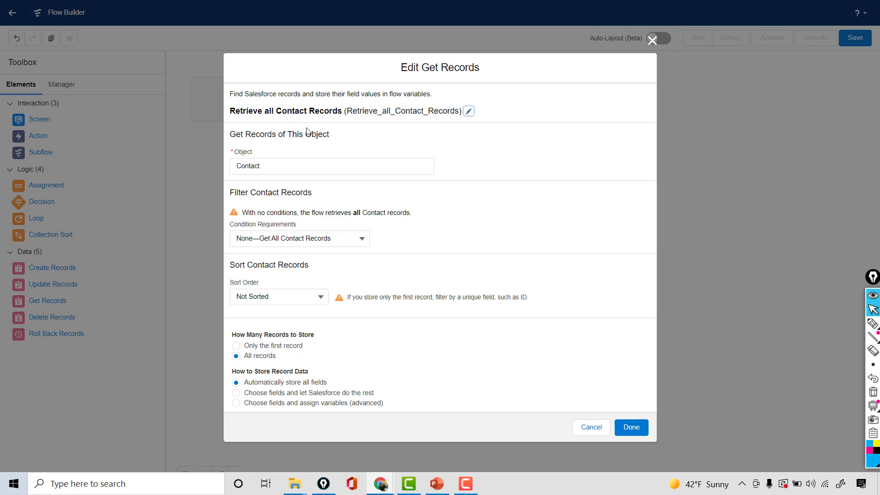
pyautogui.moveTo(234, 110); pyautogui.dragTo(390, 109)
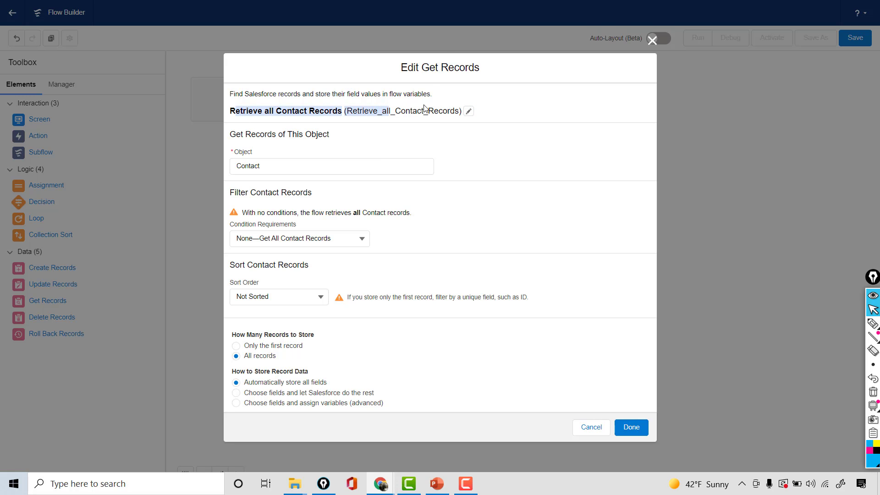
pyautogui.click(653, 42)
pyautogui.click(70, 91)
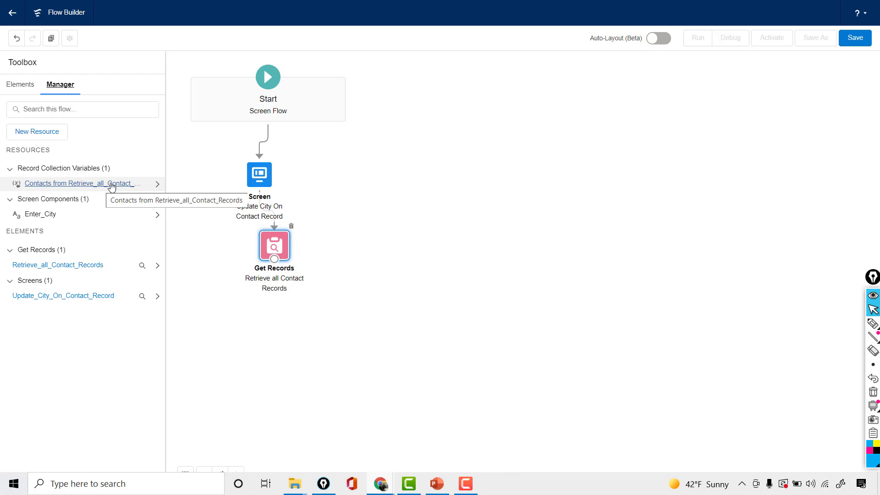
pyautogui.click(157, 184)
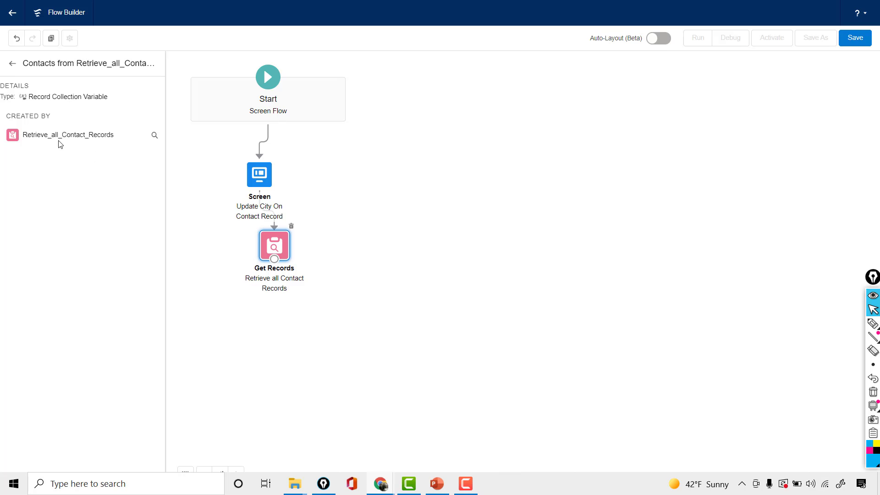
pyautogui.click(13, 63)
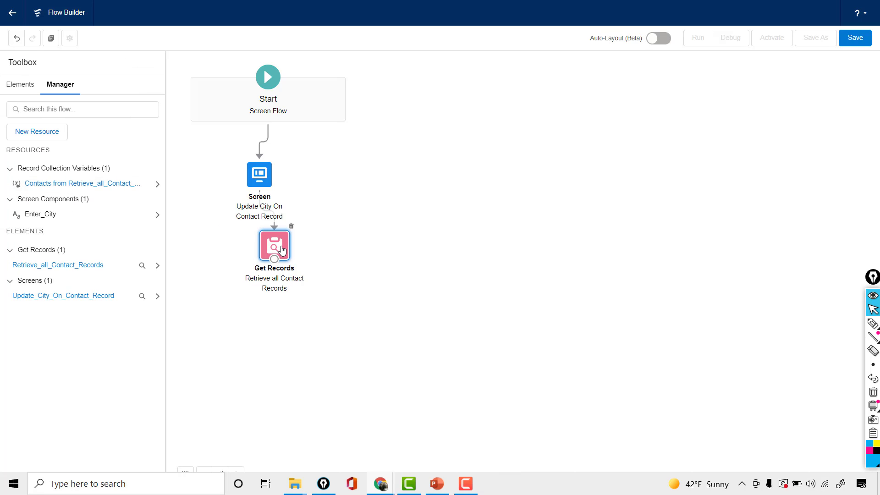
# - Add a Loop element below Get Records, labelled "Iterate over Contact Record" with API name Iterate_over_Contact_Record
pyautogui.click(24, 89)
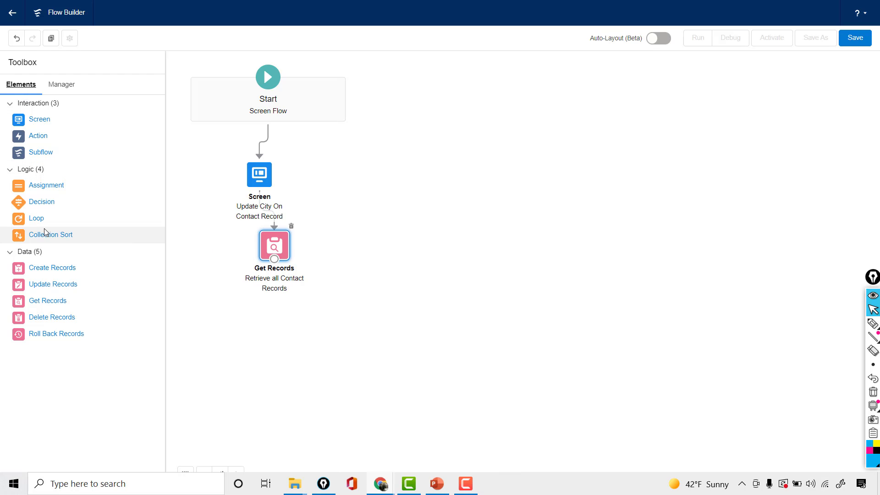
pyautogui.moveTo(18, 220); pyautogui.dragTo(262, 303)
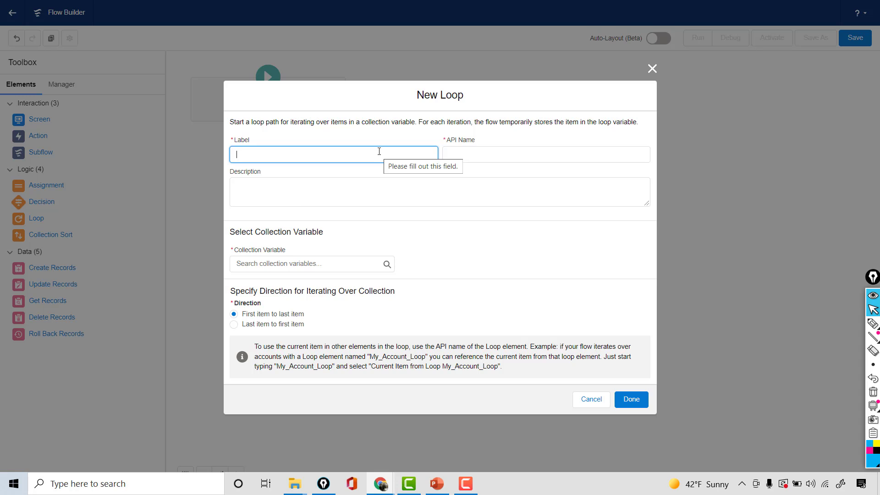
pyautogui.write('era')
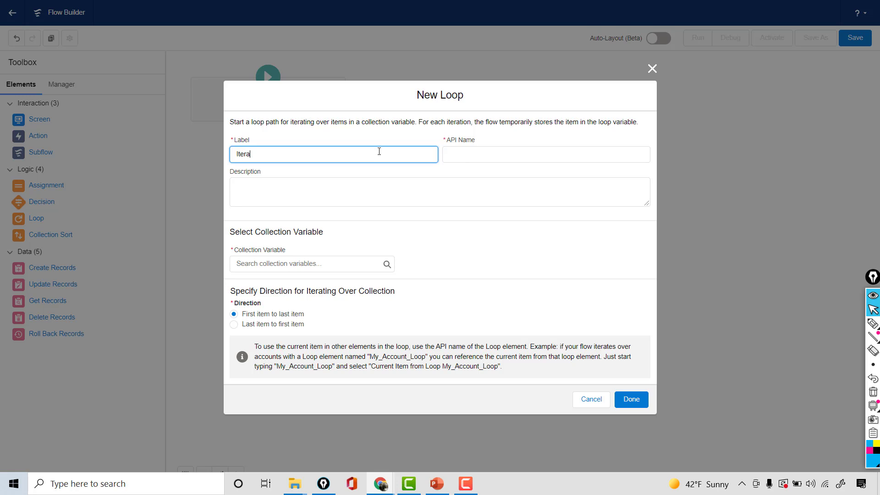
pyautogui.write('te over Contact Record')
pyautogui.click(451, 154)
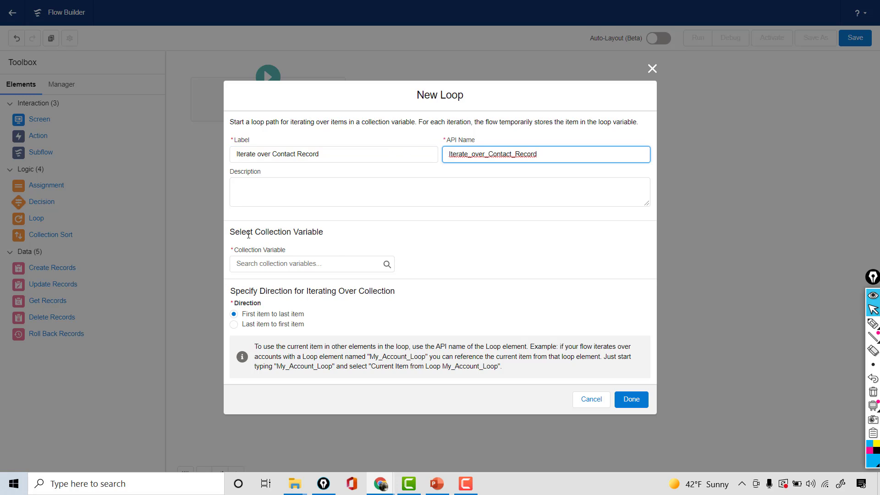
# - Set the loop's collection variable to Contacts from Retrieve_all_Contact_Records, finish the loop, and connect Get Records to it
pyautogui.click(302, 263)
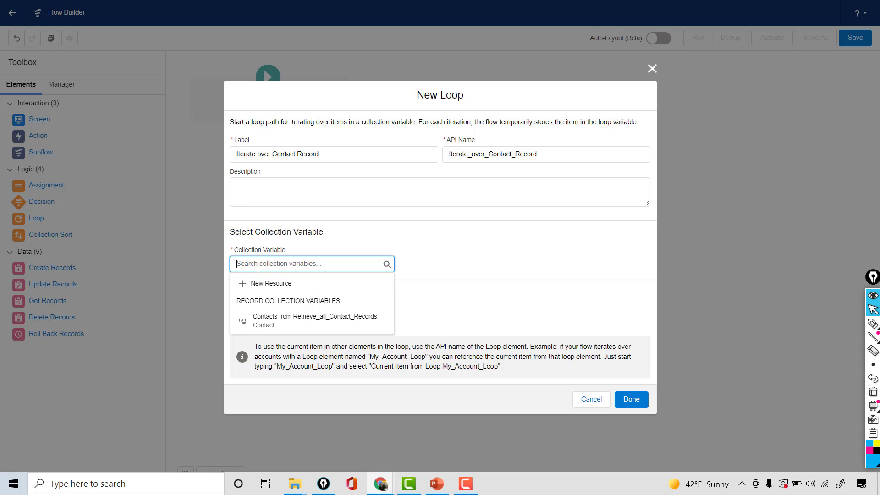
pyautogui.click(261, 321)
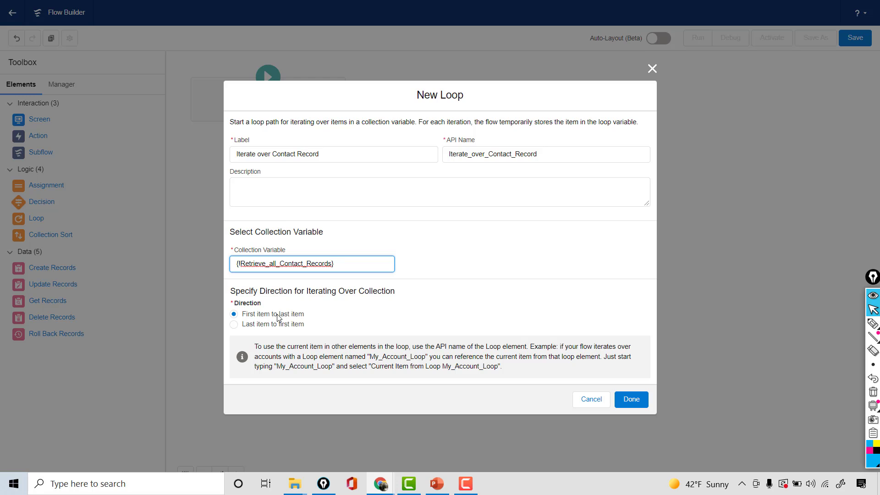
pyautogui.click(631, 402)
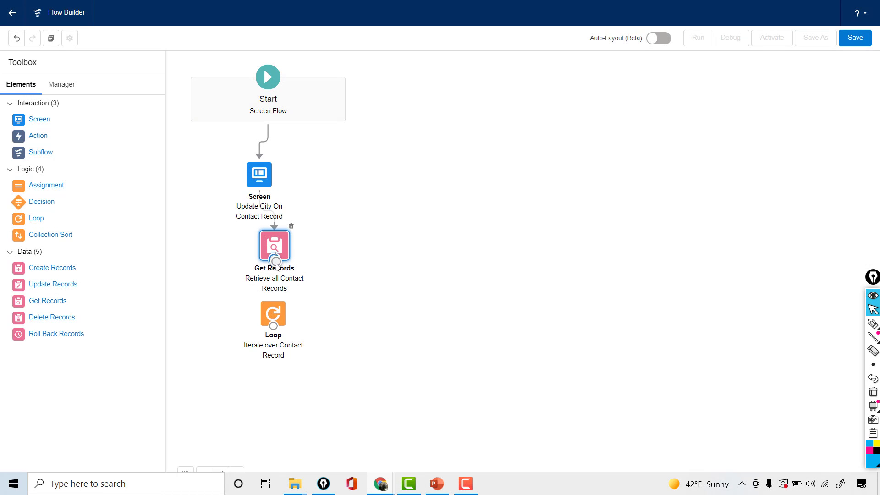
pyautogui.moveTo(274, 259); pyautogui.dragTo(276, 311)
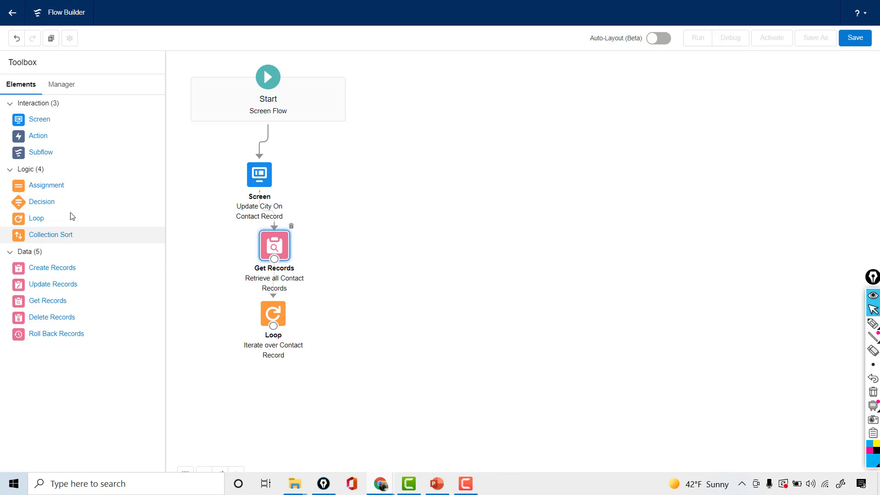
# - Add an Assignment element beside the loop, labelled "Update City On Every Record" with API name Update_City_On_Every_Record
pyautogui.moveTo(21, 188); pyautogui.dragTo(362, 308)
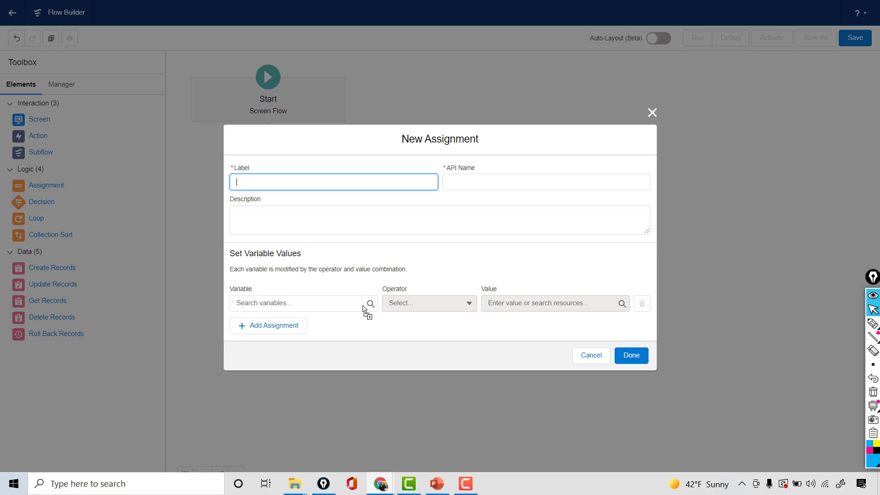
pyautogui.write('Update City On Every Record')
pyautogui.press('Tab')
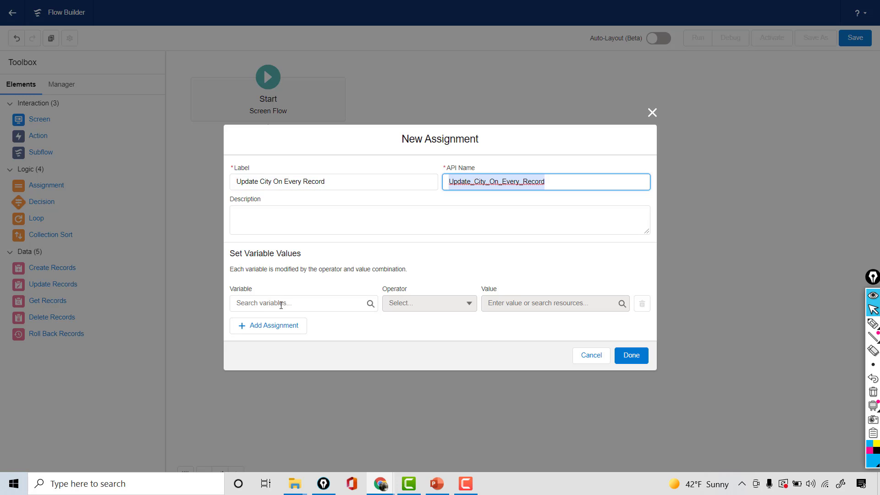
# - Set the loop's current item MailingCity equal to the Enter_City screen component and finish the assignment
pyautogui.click(298, 303)
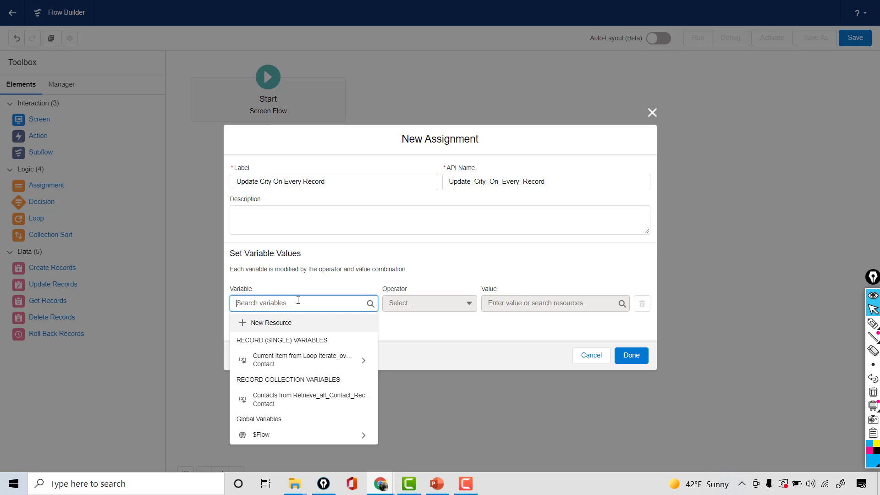
pyautogui.click(270, 360)
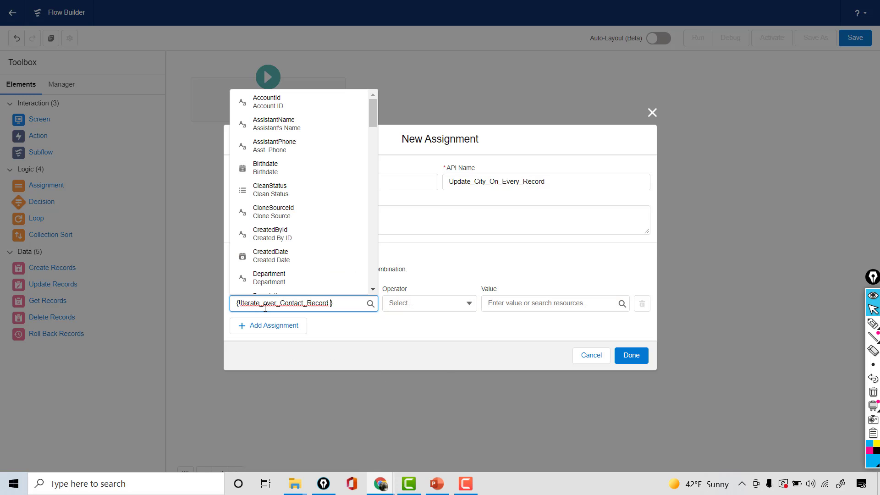
pyautogui.write('Mailing')
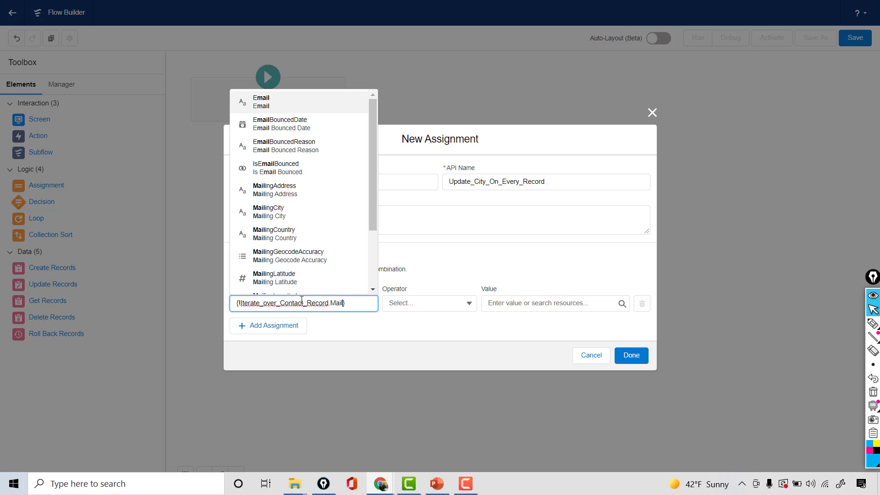
pyautogui.write('City')
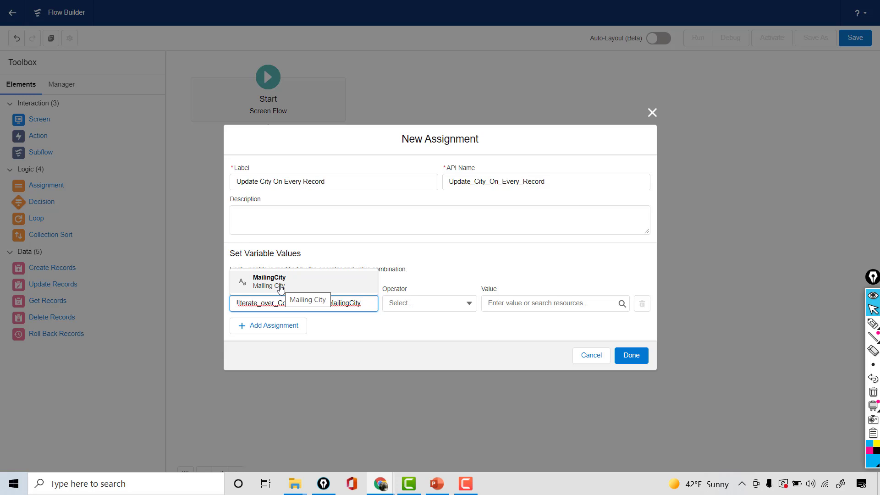
pyautogui.click(280, 289)
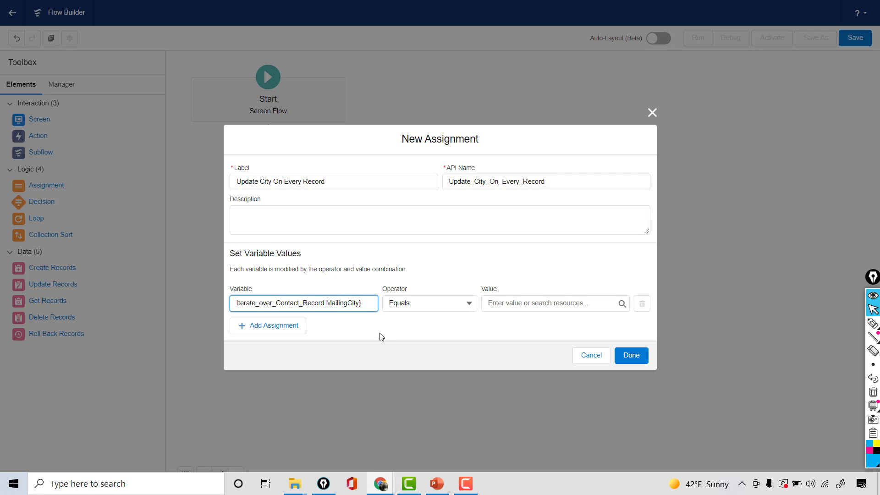
pyautogui.click(539, 308)
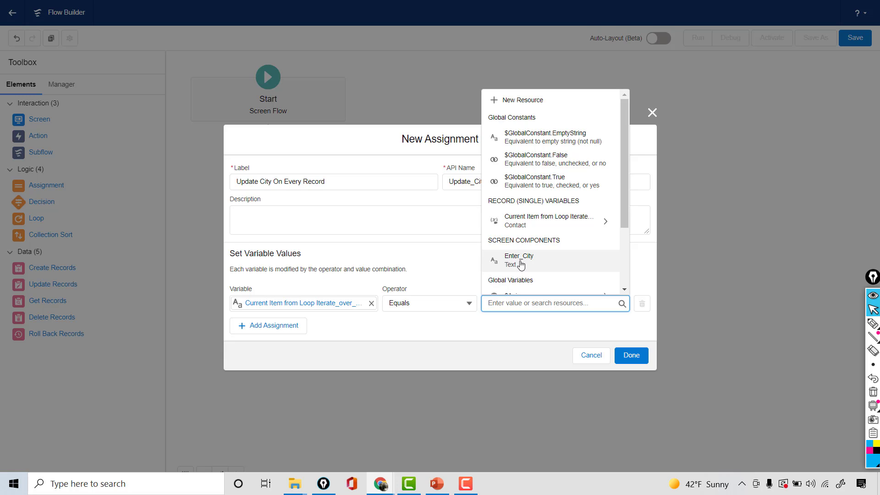
pyautogui.click(525, 261)
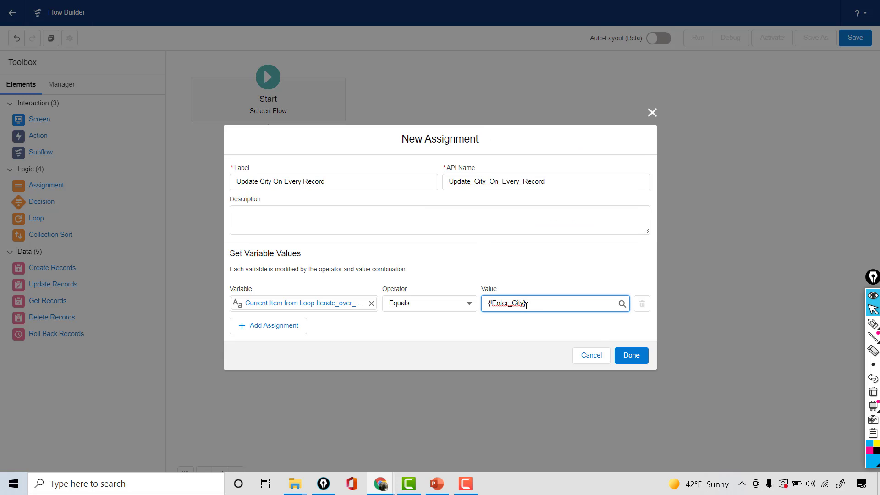
pyautogui.click(636, 358)
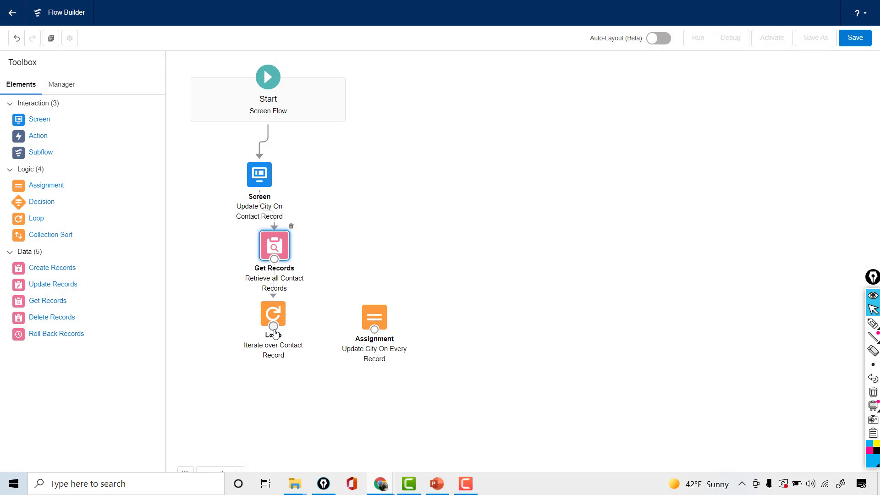
# - Connect the loop to the Update City On Every Record assignment using "For each item in the collection"
pyautogui.moveTo(273, 326); pyautogui.dragTo(372, 320)
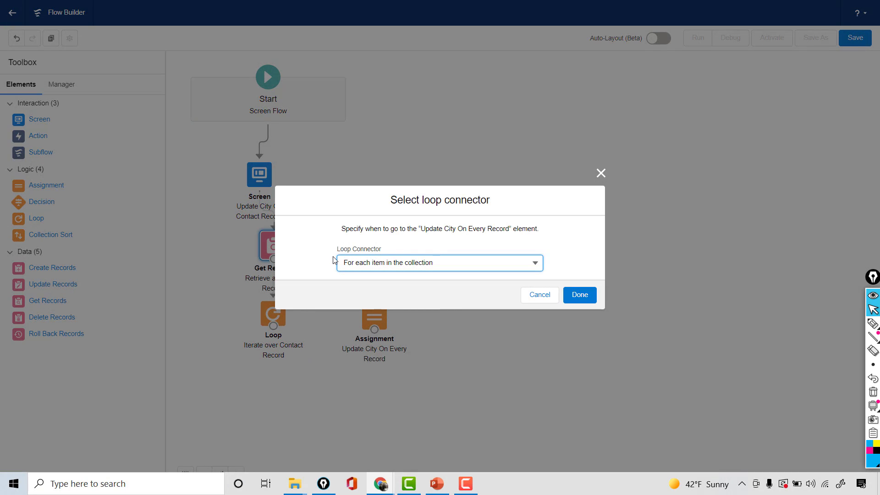
pyautogui.click(417, 265)
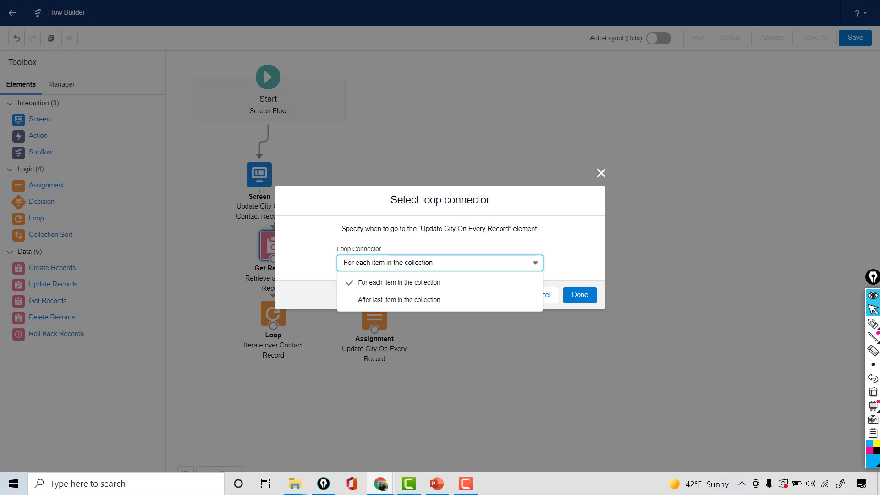
pyautogui.click(496, 244)
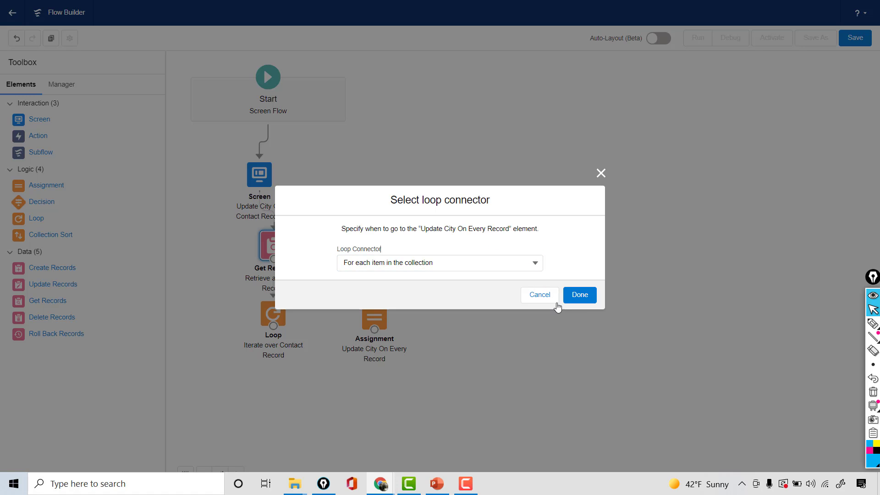
pyautogui.click(579, 295)
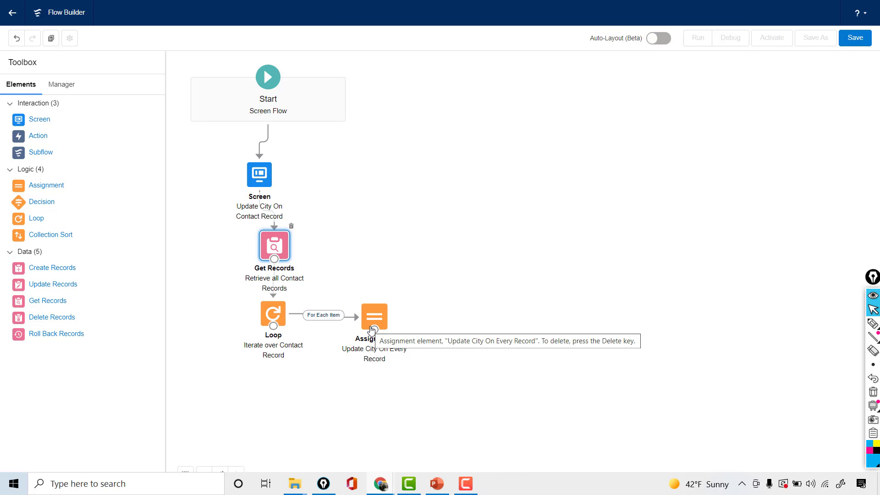
# - Add a second Assignment below the first, labelled "Add Updated Records To a Collection" with API name Add_Updated_Records_To_a_Collection
pyautogui.moveTo(20, 186); pyautogui.dragTo(372, 381)
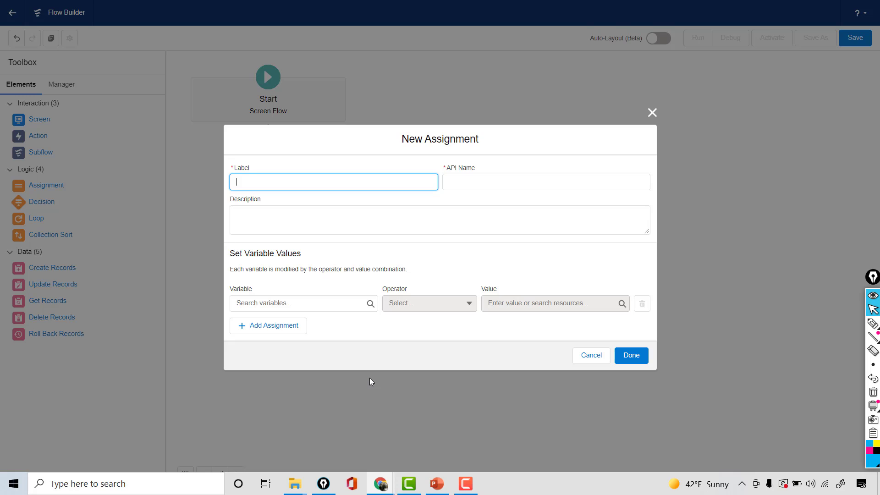
pyautogui.write('Add Updated Records To a Collection')
pyautogui.press('Tab')
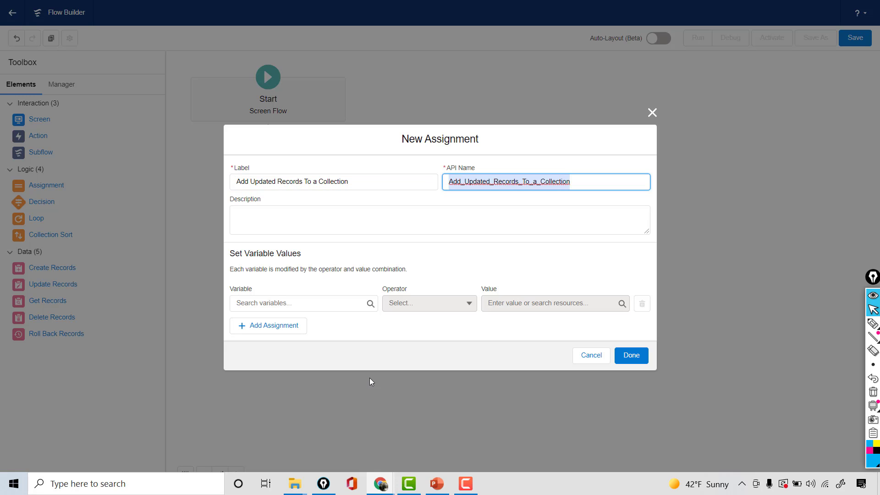
pyautogui.click(266, 300)
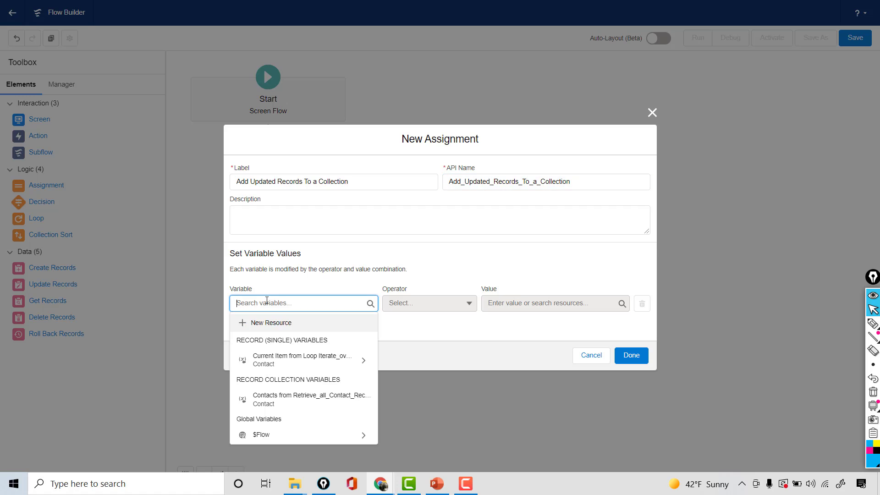
pyautogui.click(280, 324)
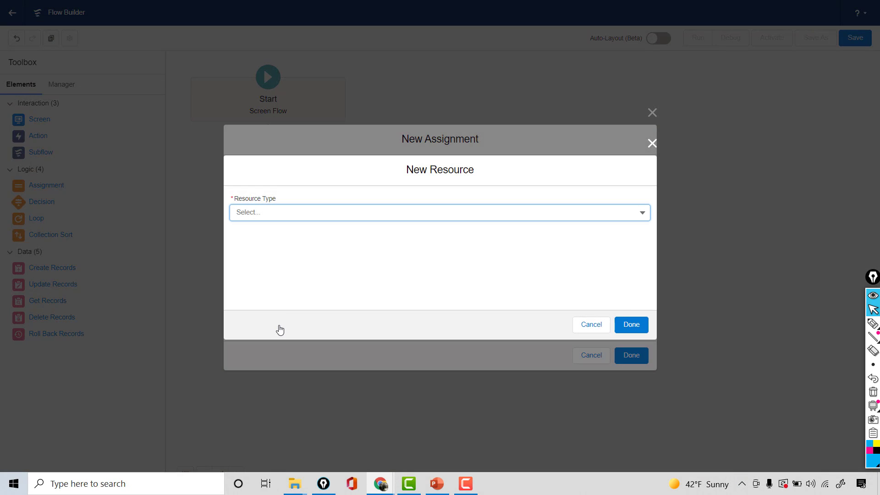
pyautogui.click(652, 143)
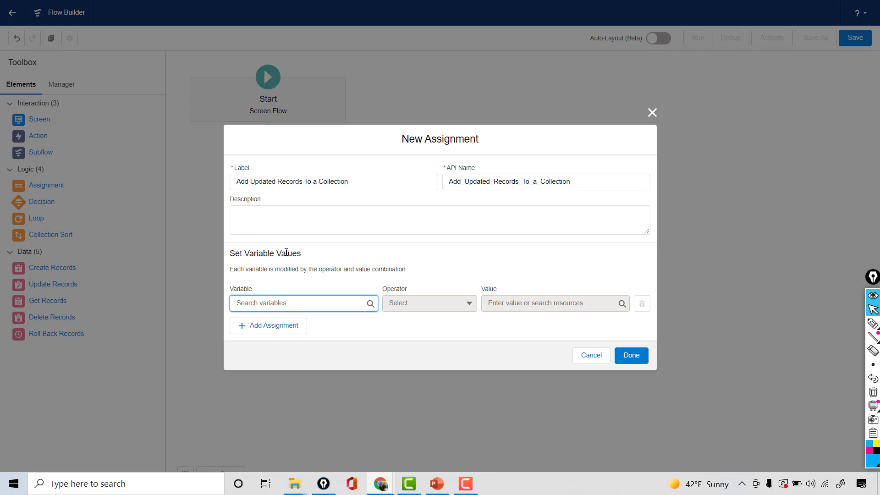
# - Start a new Variable resource for the assignment's variable, with API name VariableToStoreUpdatedContacts
pyautogui.click(367, 304)
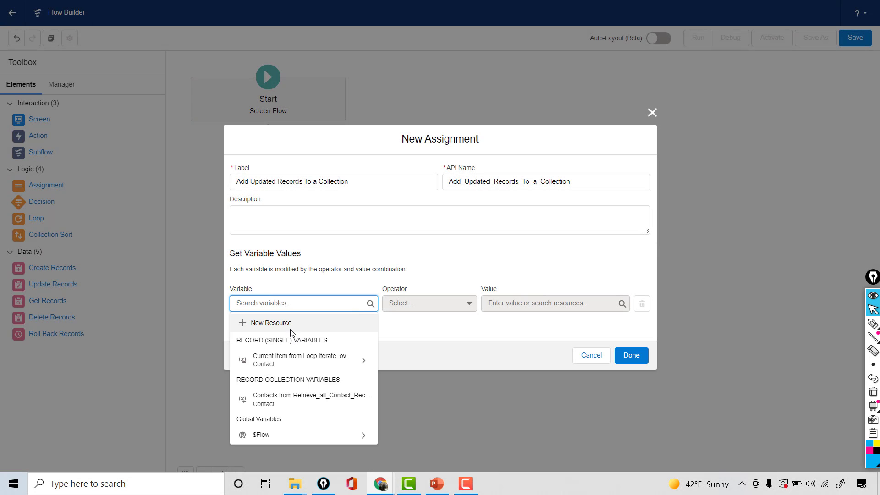
pyautogui.click(273, 324)
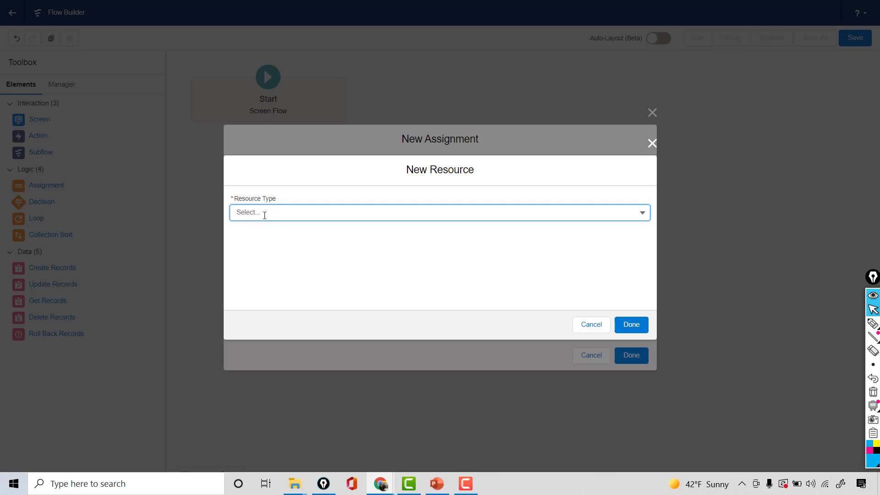
pyautogui.click(264, 215)
pyautogui.click(264, 231)
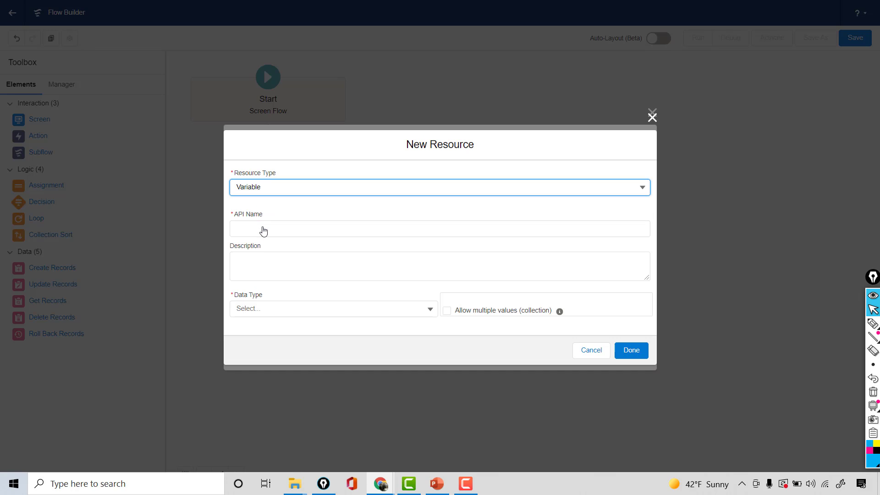
pyautogui.click(259, 228)
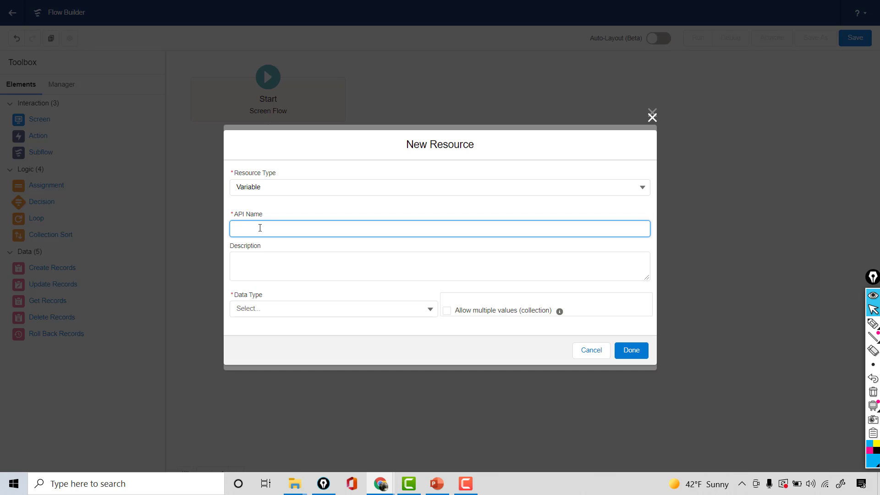
pyautogui.write('Coll')
pyautogui.press('BackSpace')
pyautogui.press('BackSpace')
pyautogui.press('BackSpace')
pyautogui.press('BackSpace')
pyautogui.write('VariableToStoreUpdated Contacts')
pyautogui.click(278, 264)
# - Define the variable as a Record collection of the Contact object, available for input and output, and finish the resource
pyautogui.click(300, 307)
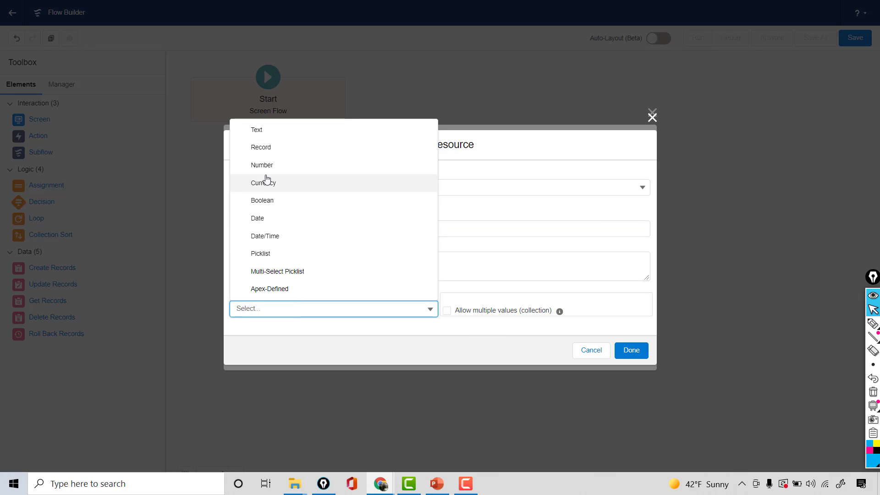
pyautogui.click(265, 151)
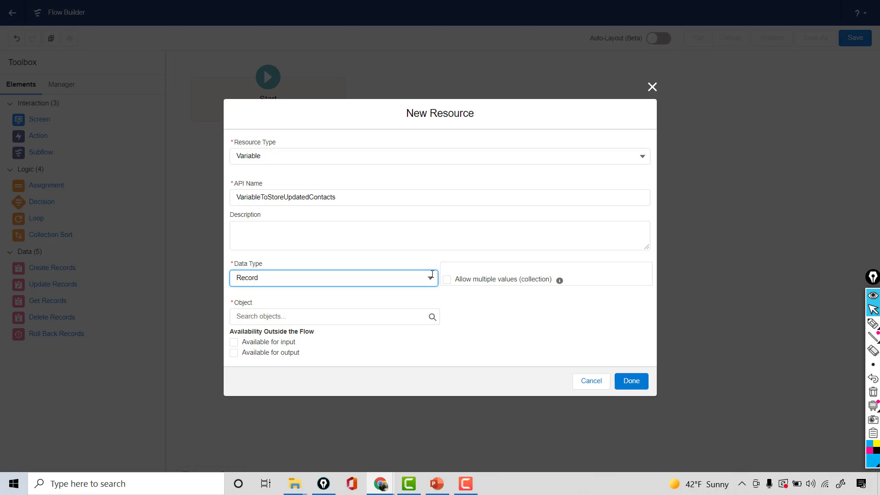
pyautogui.click(447, 280)
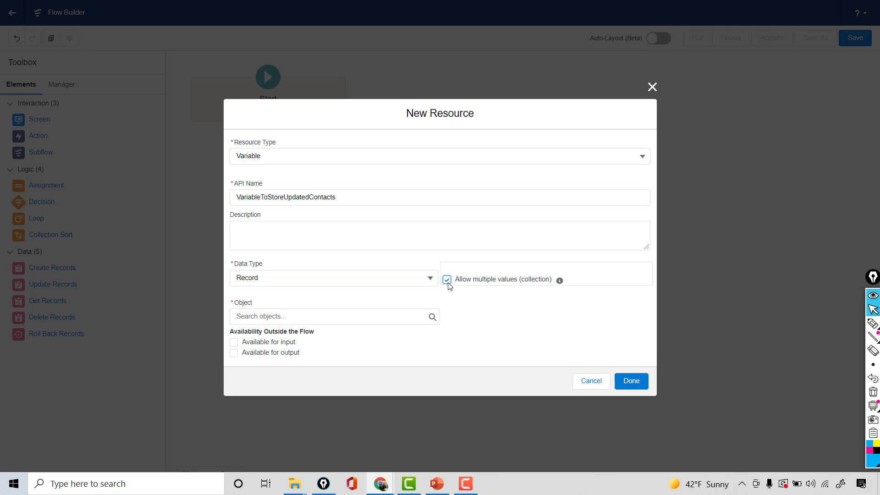
pyautogui.click(394, 317)
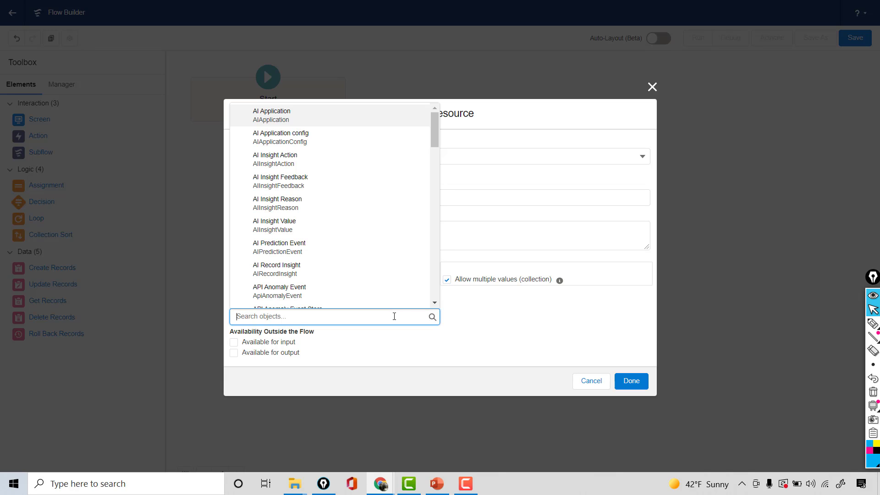
pyautogui.write('Cont')
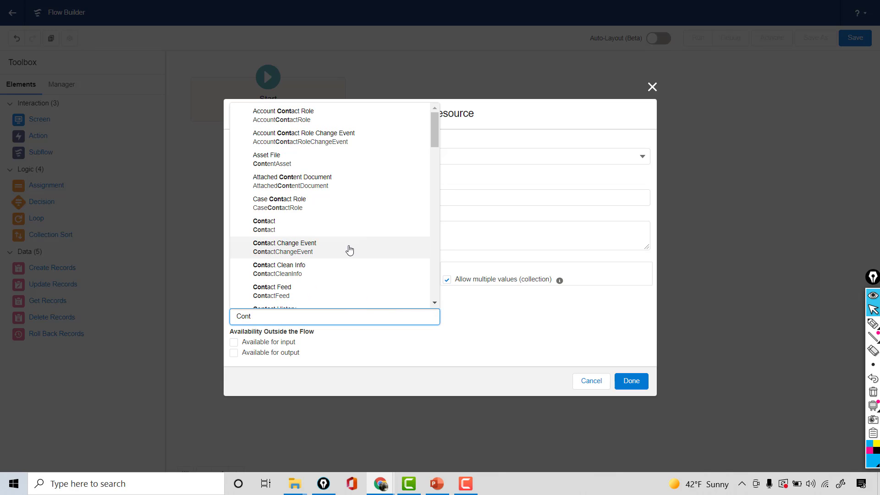
pyautogui.click(316, 226)
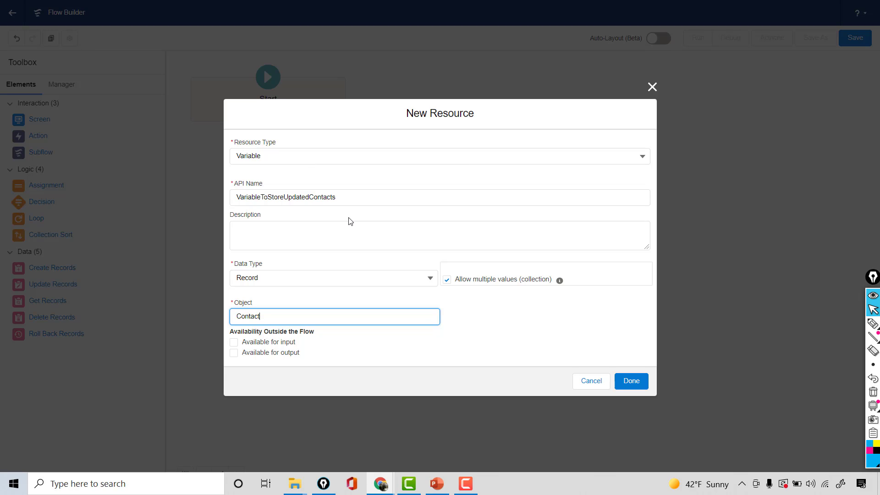
pyautogui.click(234, 343)
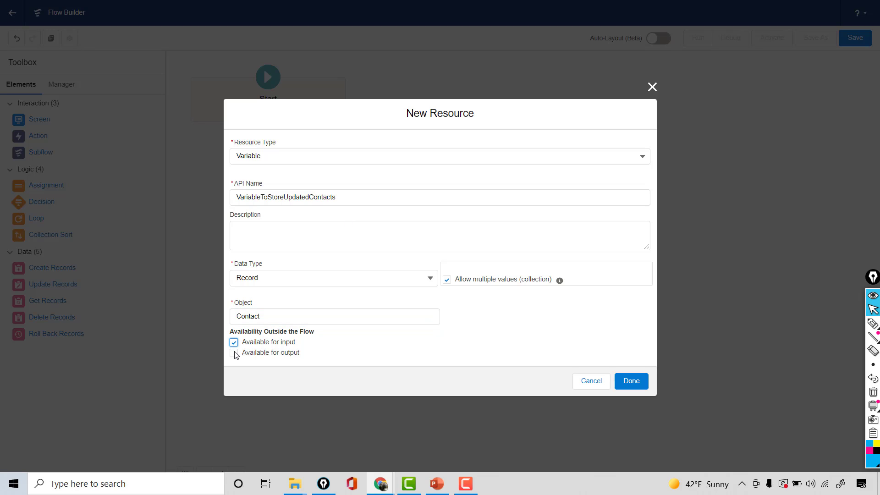
pyautogui.click(234, 353)
pyautogui.click(627, 381)
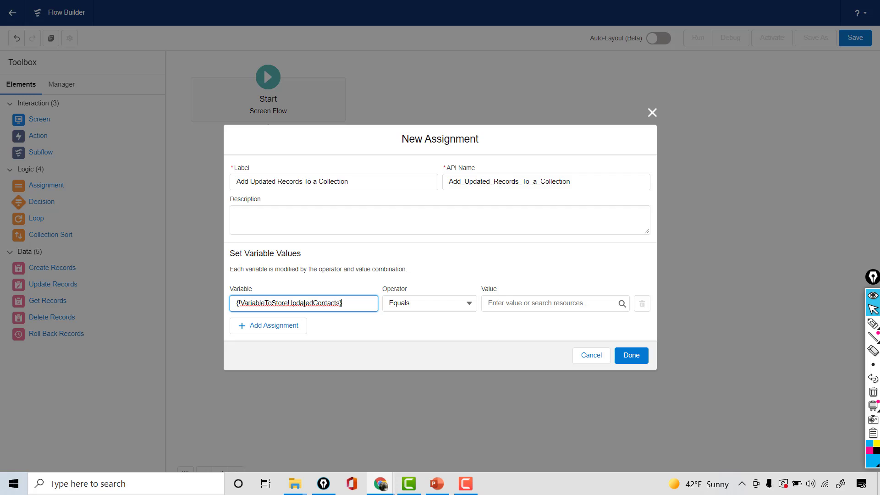
# - Set the assignment to Add the loop's current item to VariableToStoreUpdatedContacts and finish it
pyautogui.click(430, 304)
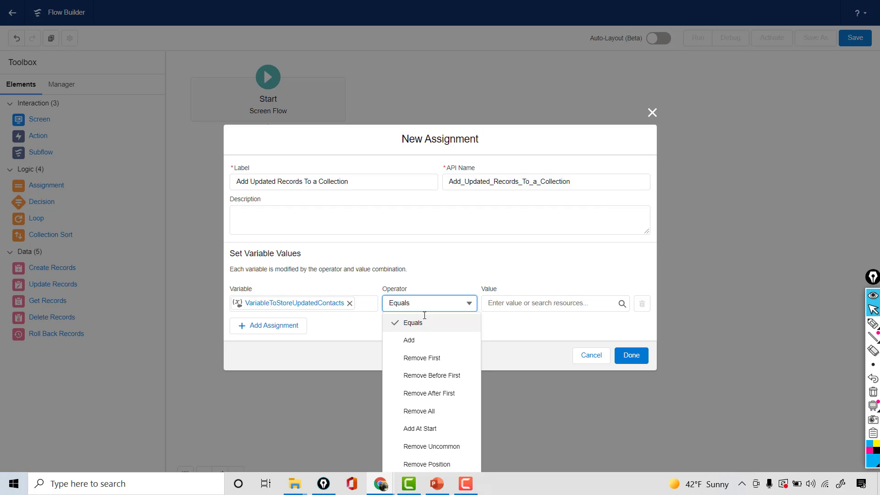
pyautogui.click(415, 344)
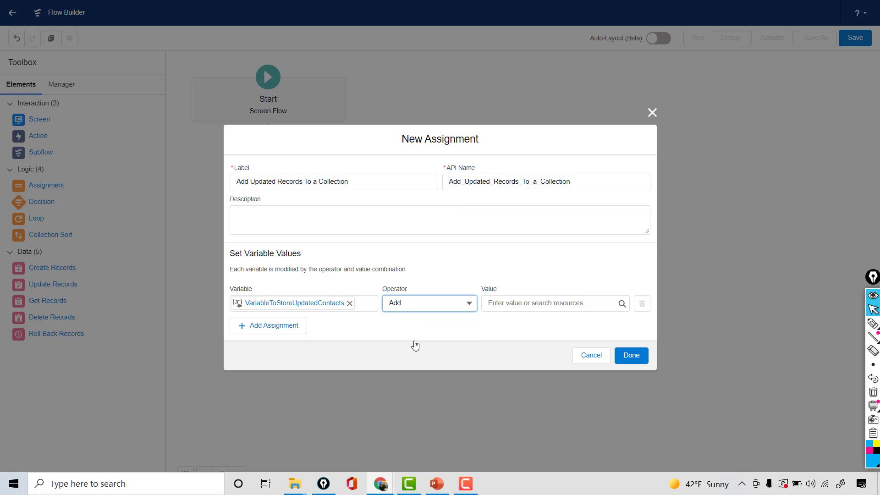
pyautogui.click(502, 303)
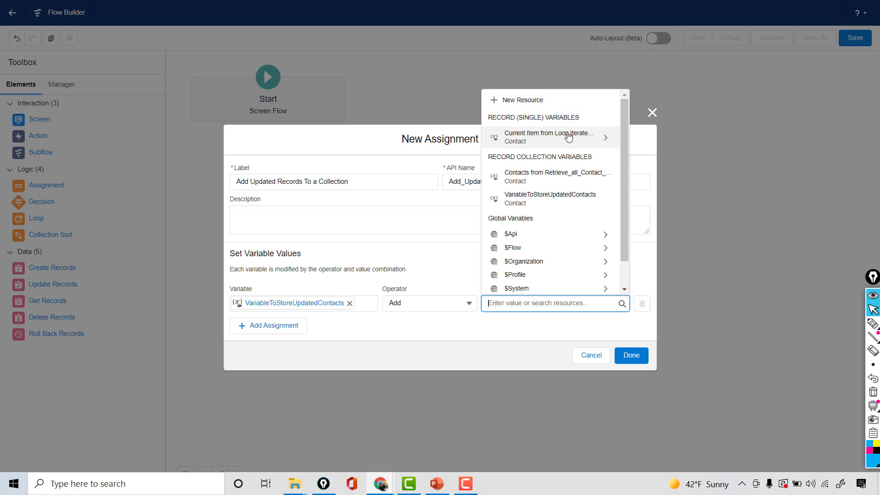
pyautogui.click(590, 137)
pyautogui.press('BackSpace')
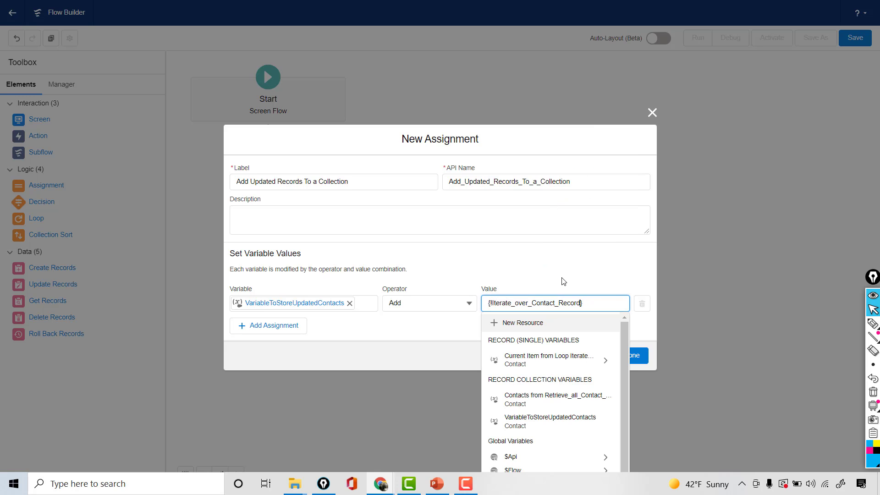
pyautogui.click(586, 280)
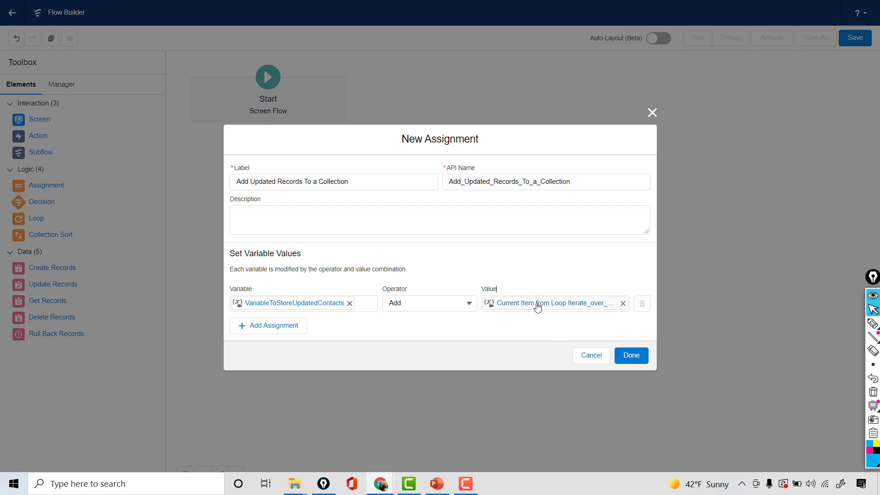
pyautogui.click(634, 357)
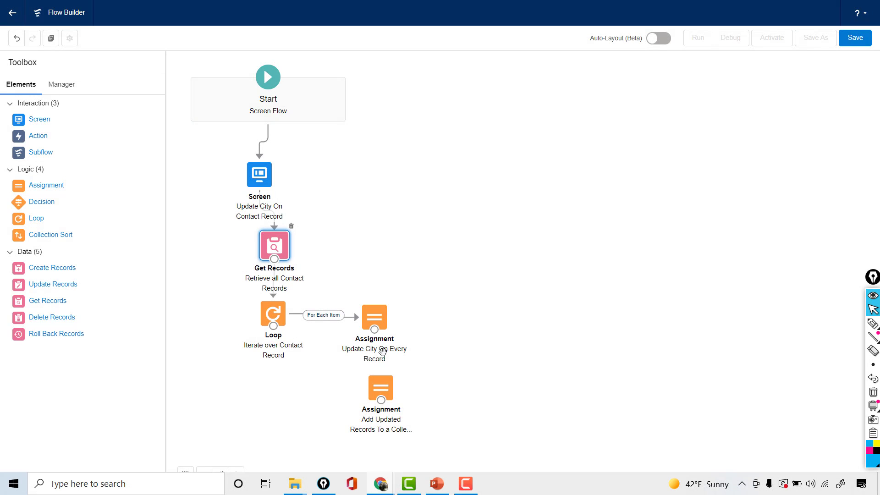
# - Realign the two assignments, connect Update City On Every Record to Add Updated Records To a Collection, and connect that back to the loop
pyautogui.moveTo(382, 330); pyautogui.dragTo(423, 323)
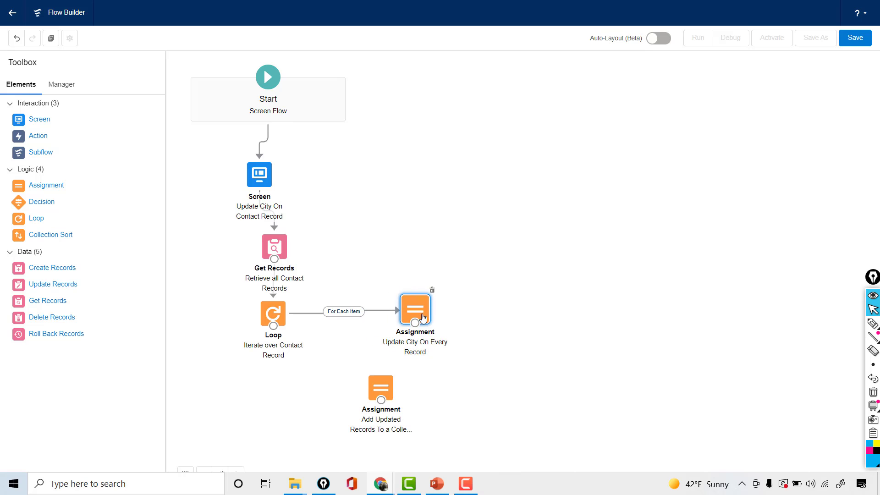
pyautogui.moveTo(392, 385); pyautogui.dragTo(413, 377)
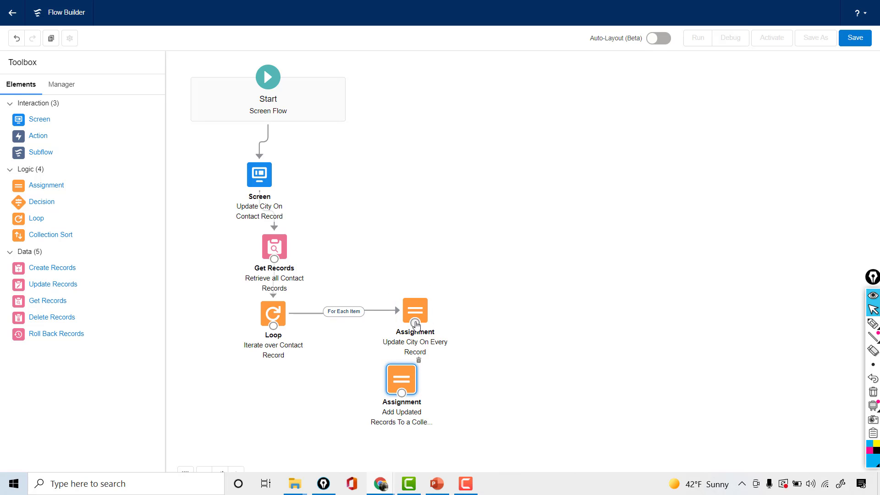
pyautogui.moveTo(415, 324); pyautogui.dragTo(402, 378)
pyautogui.moveTo(405, 401); pyautogui.dragTo(274, 314)
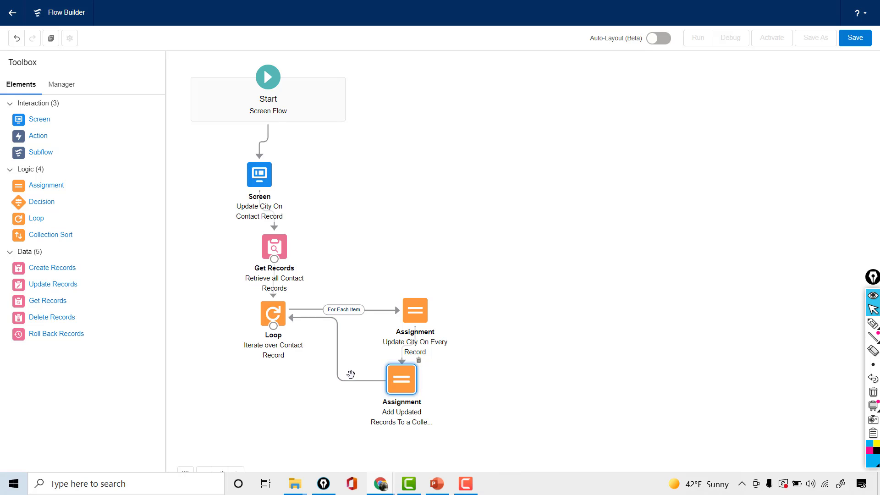
pyautogui.click(338, 346)
# - With the annotation pen, draw a screen box with an input field on the empty canvas and write Mumbai in it
pyautogui.click(872, 323)
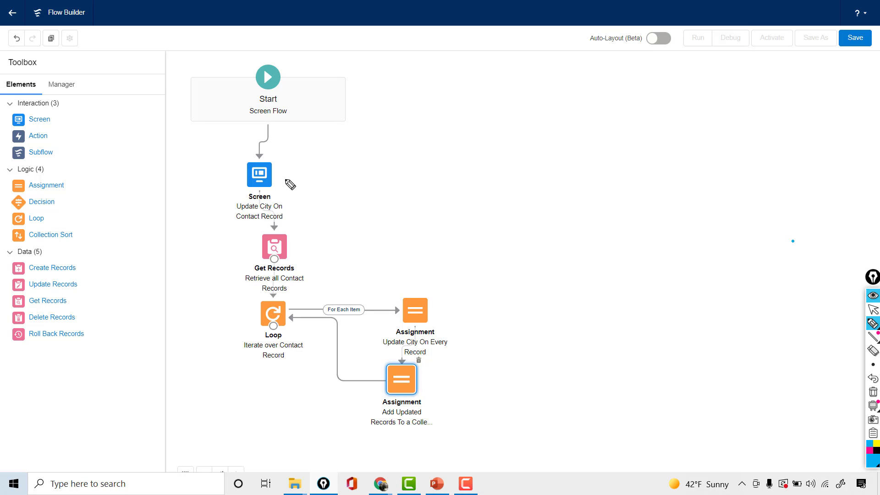
pyautogui.moveTo(457, 166)
pyautogui.mouseDown()
pyautogui.moveTo(452, 201)
pyautogui.moveTo(465, 165)
pyautogui.moveTo(566, 178)
pyautogui.moveTo(454, 200)
pyautogui.moveTo(487, 177)
pyautogui.moveTo(521, 179)
pyautogui.moveTo(504, 195)
pyautogui.moveTo(477, 186)
pyautogui.mouseUp()
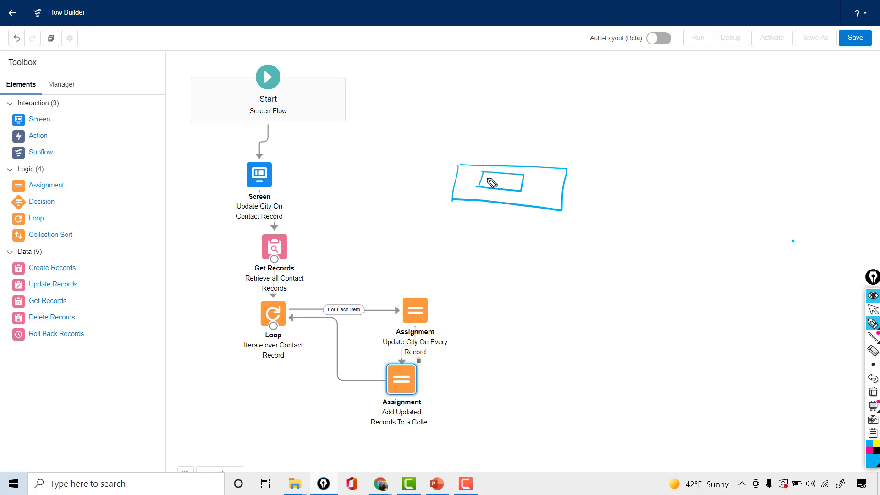
pyautogui.moveTo(478, 188); pyautogui.dragTo(545, 184)
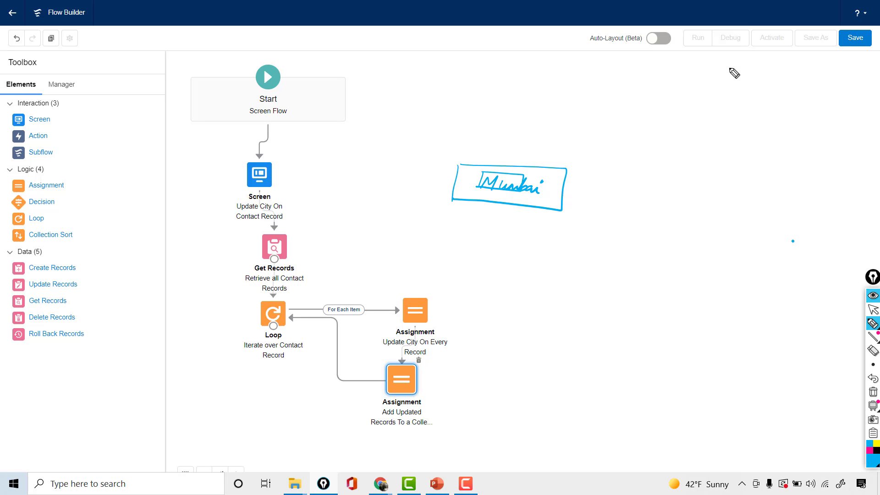
# - Handwrite a list of sample contacts numbered 1, 2, 3, continuing with dots to contact 20, beside the flow
pyautogui.moveTo(730, 64)
pyautogui.mouseDown()
pyautogui.moveTo(735, 81)
pyautogui.moveTo(783, 76)
pyautogui.mouseUp()
pyautogui.moveTo(736, 98)
pyautogui.mouseDown()
pyautogui.moveTo(734, 109)
pyautogui.moveTo(756, 110)
pyautogui.mouseUp()
pyautogui.moveTo(774, 101); pyautogui.dragTo(787, 110)
pyautogui.moveTo(718, 124); pyautogui.dragTo(761, 149)
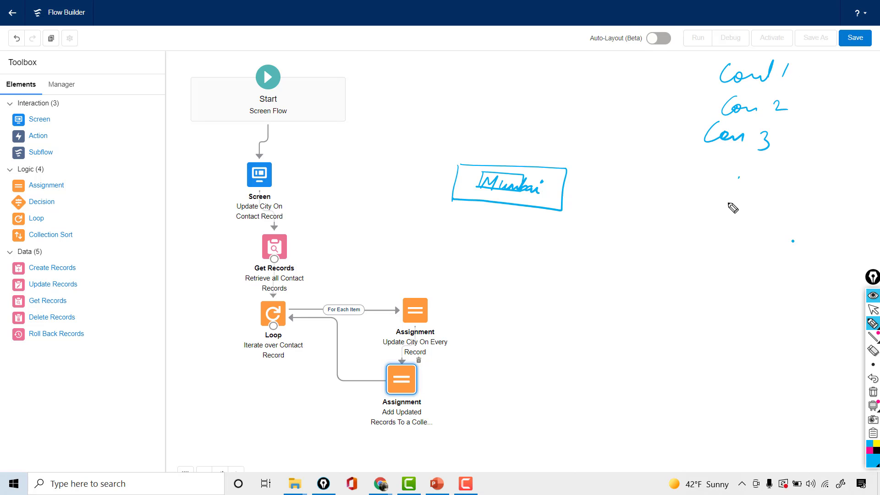
pyautogui.moveTo(727, 203); pyautogui.dragTo(724, 206)
pyautogui.moveTo(719, 221); pyautogui.dragTo(718, 224)
pyautogui.moveTo(693, 251); pyautogui.dragTo(733, 255)
pyautogui.moveTo(756, 253)
pyautogui.mouseDown()
pyautogui.moveTo(766, 266)
pyautogui.moveTo(780, 257)
pyautogui.mouseUp()
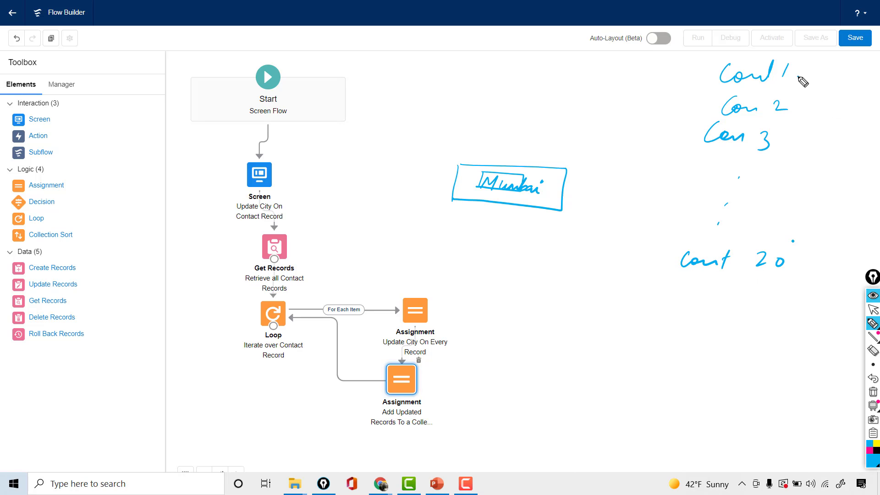
# - Draw an arrow from each listed contact to a handwritten sample city, including Dallas for contact 3 and Houston for contact 20
pyautogui.moveTo(797, 76); pyautogui.dragTo(855, 82)
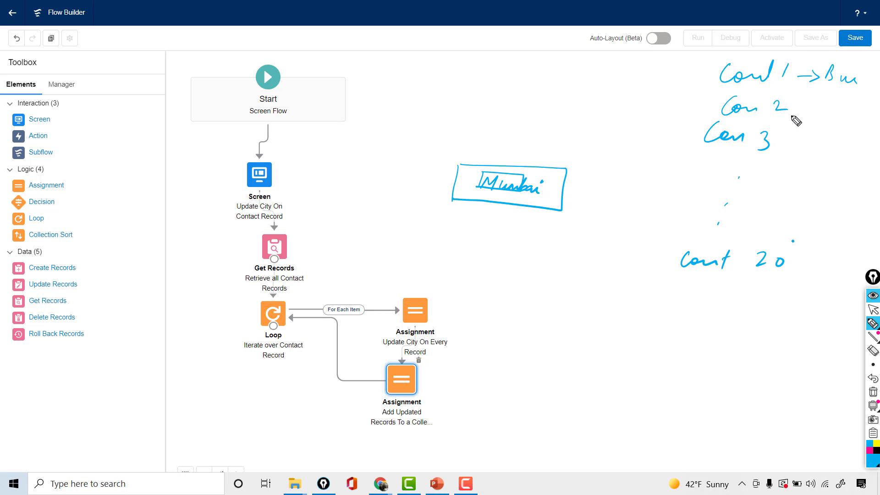
pyautogui.moveTo(791, 115)
pyautogui.mouseDown()
pyautogui.moveTo(832, 112)
pyautogui.moveTo(841, 126)
pyautogui.moveTo(858, 113)
pyautogui.moveTo(866, 121)
pyautogui.mouseUp()
pyautogui.moveTo(785, 148); pyautogui.dragTo(867, 159)
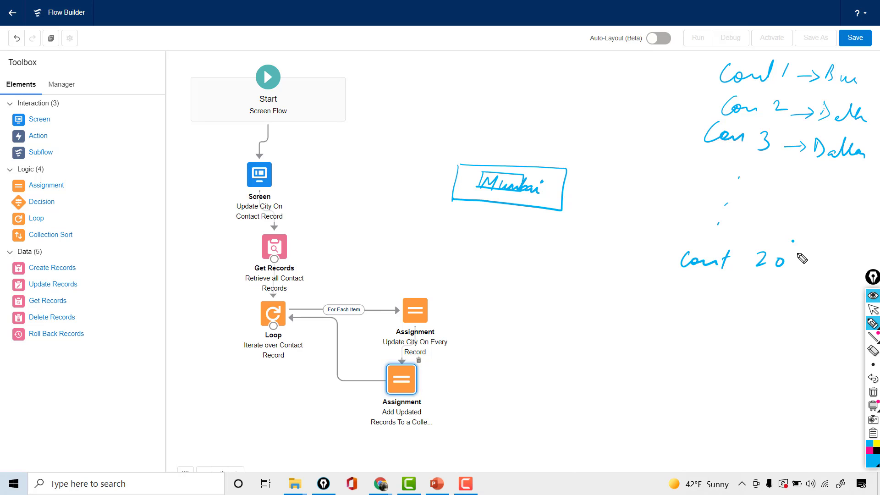
pyautogui.moveTo(796, 259)
pyautogui.mouseDown()
pyautogui.moveTo(813, 255)
pyautogui.moveTo(809, 262)
pyautogui.mouseUp()
pyautogui.moveTo(824, 251); pyautogui.dragTo(859, 270)
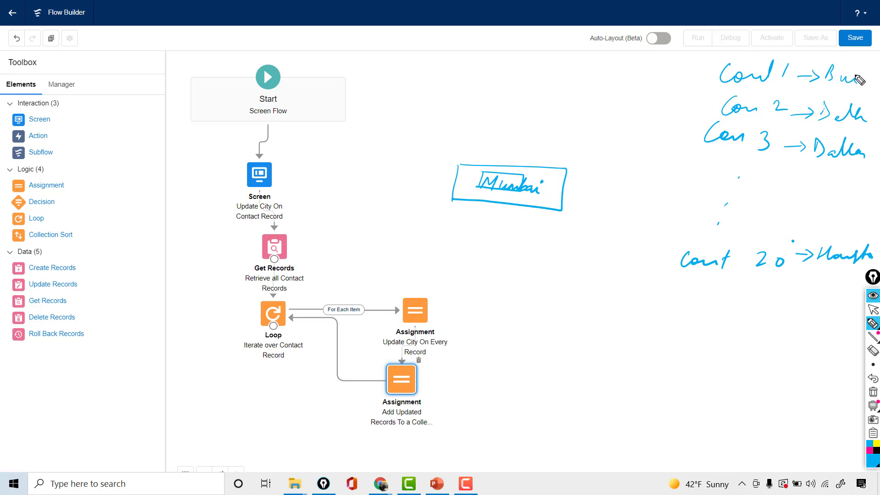
# - Strike out the first two contacts' cities in favour of Mumbai and list both contacts with Mumbai under a handwritten Collection heading
pyautogui.moveTo(831, 79)
pyautogui.mouseDown()
pyautogui.moveTo(868, 82)
pyautogui.moveTo(869, 65)
pyautogui.mouseUp()
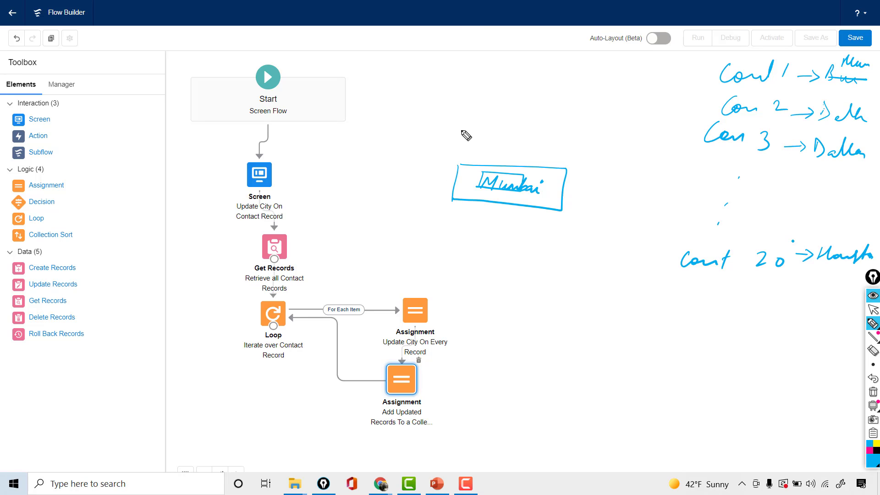
pyautogui.moveTo(439, 63)
pyautogui.mouseDown()
pyautogui.moveTo(476, 72)
pyautogui.moveTo(578, 64)
pyautogui.mouseUp()
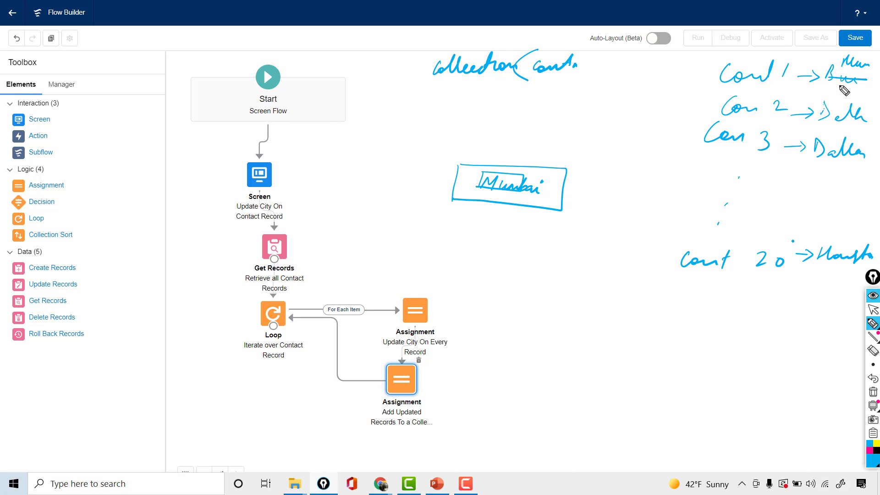
pyautogui.moveTo(838, 42)
pyautogui.mouseDown()
pyautogui.moveTo(736, 50)
pyautogui.moveTo(751, 99)
pyautogui.moveTo(860, 97)
pyautogui.moveTo(843, 47)
pyautogui.mouseUp()
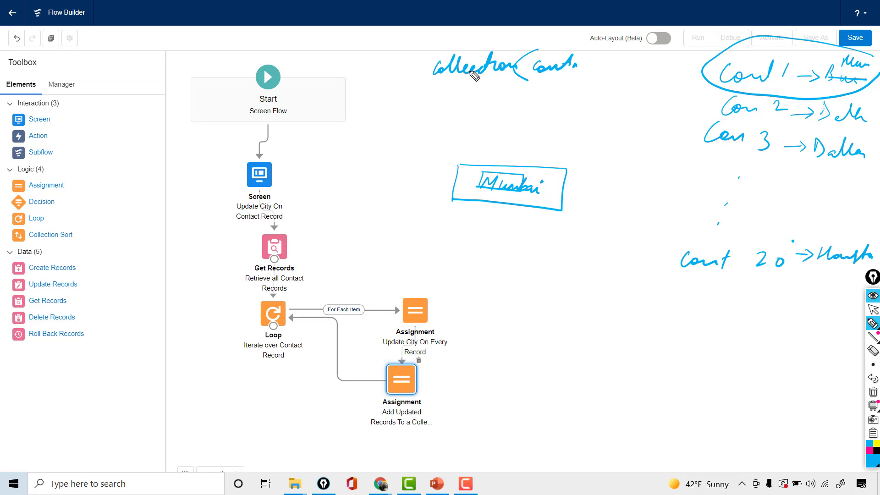
pyautogui.moveTo(436, 79)
pyautogui.mouseDown()
pyautogui.moveTo(438, 92)
pyautogui.moveTo(461, 99)
pyautogui.mouseUp()
pyautogui.moveTo(472, 94); pyautogui.dragTo(492, 101)
pyautogui.moveTo(507, 93)
pyautogui.mouseDown()
pyautogui.moveTo(557, 82)
pyautogui.moveTo(577, 94)
pyautogui.moveTo(634, 92)
pyautogui.mouseUp()
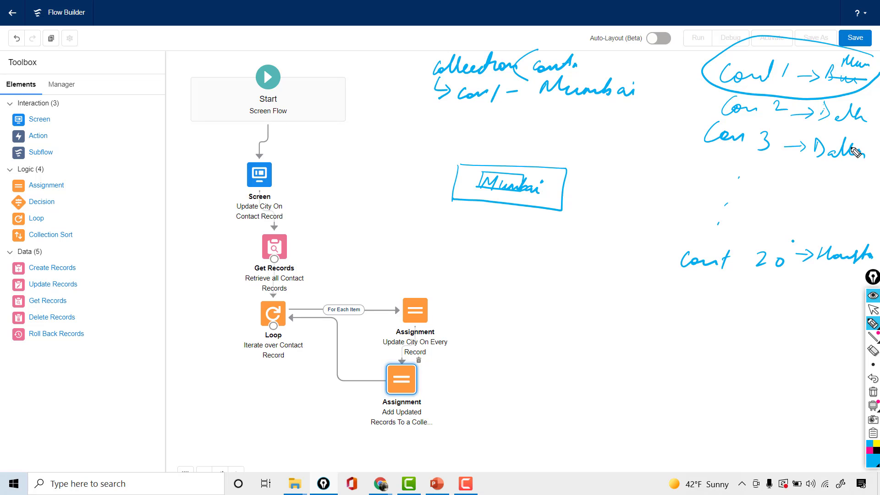
pyautogui.moveTo(828, 121)
pyautogui.mouseDown()
pyautogui.moveTo(868, 117)
pyautogui.moveTo(873, 107)
pyautogui.mouseUp()
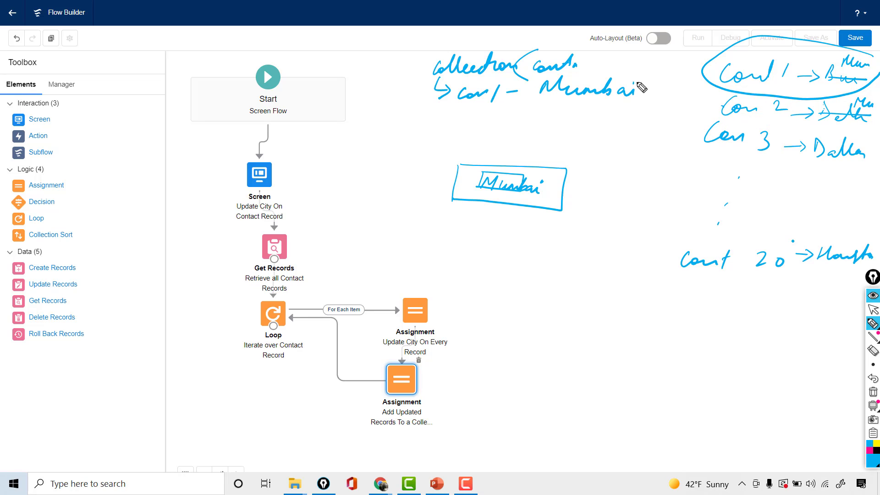
pyautogui.moveTo(432, 115)
pyautogui.mouseDown()
pyautogui.moveTo(447, 108)
pyautogui.moveTo(462, 122)
pyautogui.moveTo(504, 121)
pyautogui.moveTo(563, 106)
pyautogui.moveTo(581, 117)
pyautogui.moveTo(620, 114)
pyautogui.mouseUp()
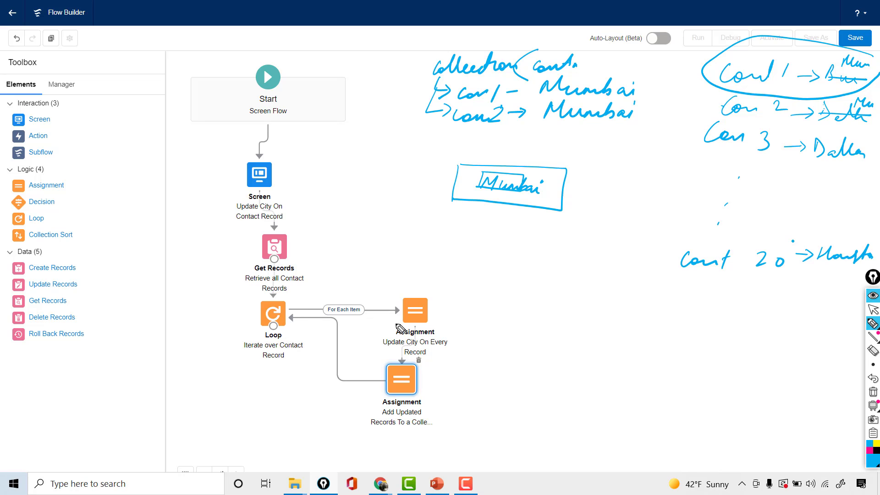
# - Strike out contact 3's handwritten city in favour of Mumbai and add contact 3 with Mumbai to the handwritten Collection list
pyautogui.moveTo(806, 155); pyautogui.dragTo(876, 153)
pyautogui.moveTo(811, 171)
pyautogui.mouseDown()
pyautogui.moveTo(808, 181)
pyautogui.moveTo(851, 180)
pyautogui.mouseUp()
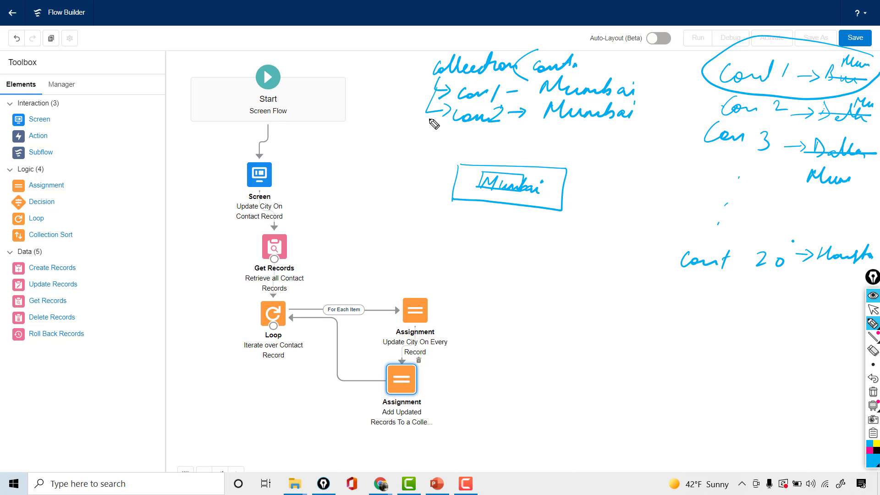
pyautogui.moveTo(426, 114)
pyautogui.mouseDown()
pyautogui.moveTo(461, 146)
pyautogui.moveTo(494, 136)
pyautogui.moveTo(588, 142)
pyautogui.mouseUp()
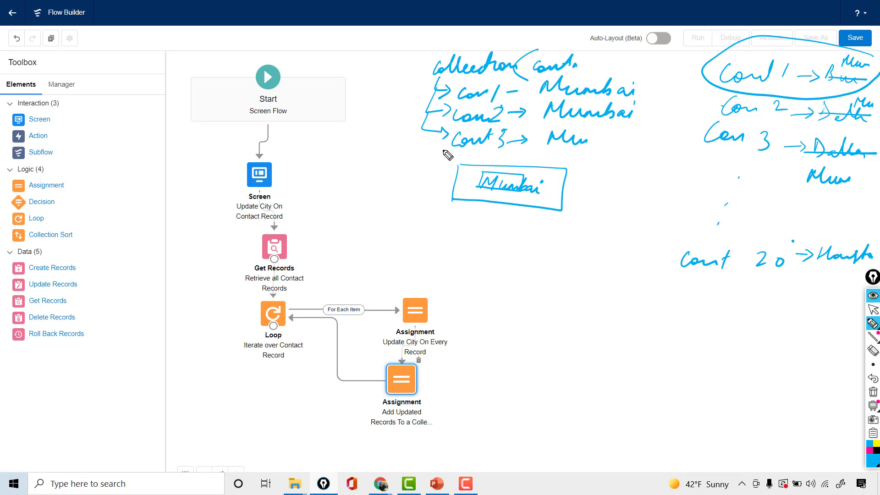
# - Continue the handwritten Collection list with dots down to contact 20 with Mumbai, and underline the contact type in its heading
pyautogui.moveTo(448, 155); pyautogui.dragTo(447, 163)
pyautogui.moveTo(438, 175); pyautogui.dragTo(436, 181)
pyautogui.click(429, 199)
pyautogui.moveTo(417, 223)
pyautogui.mouseDown()
pyautogui.moveTo(434, 227)
pyautogui.moveTo(388, 239)
pyautogui.mouseUp()
pyautogui.moveTo(402, 230); pyautogui.dragTo(400, 236)
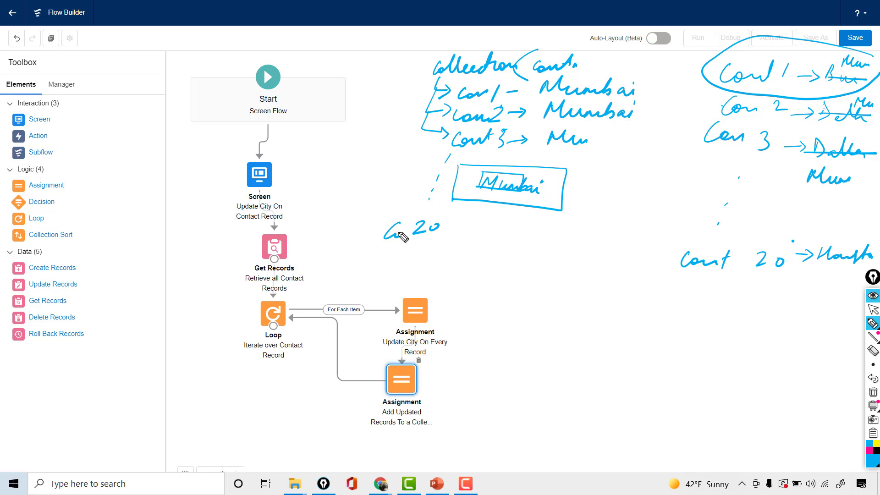
pyautogui.moveTo(484, 228)
pyautogui.mouseDown()
pyautogui.moveTo(543, 221)
pyautogui.moveTo(562, 234)
pyautogui.moveTo(594, 234)
pyautogui.mouseUp()
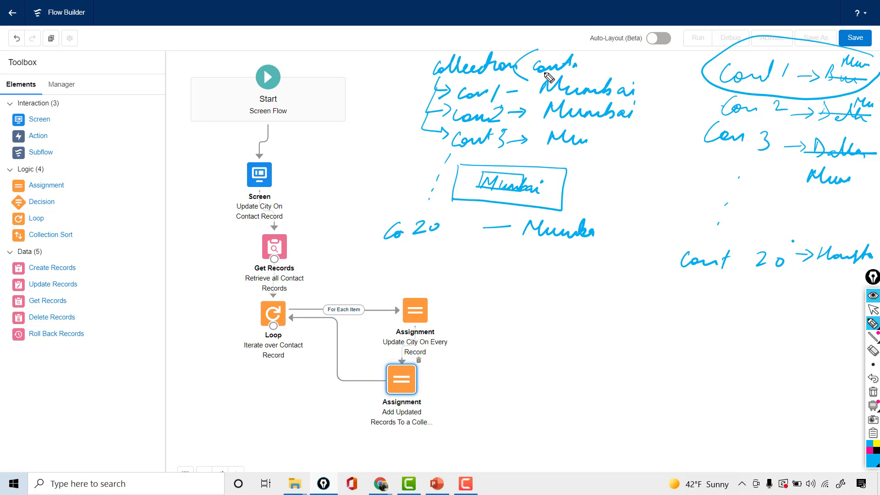
pyautogui.moveTo(536, 72); pyautogui.dragTo(578, 71)
# - Clear the handwritten annotations and add an Update Records element labelled Update All the Contact Records With New City
pyautogui.click(871, 308)
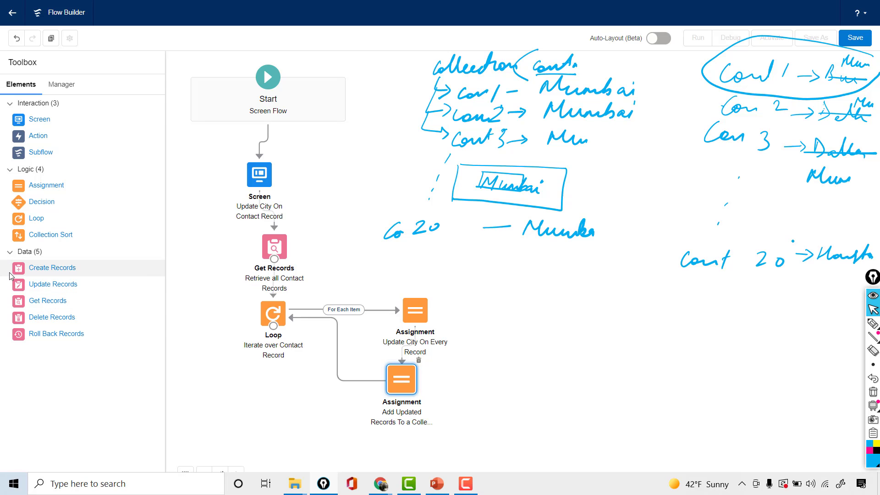
pyautogui.moveTo(23, 285); pyautogui.dragTo(526, 306)
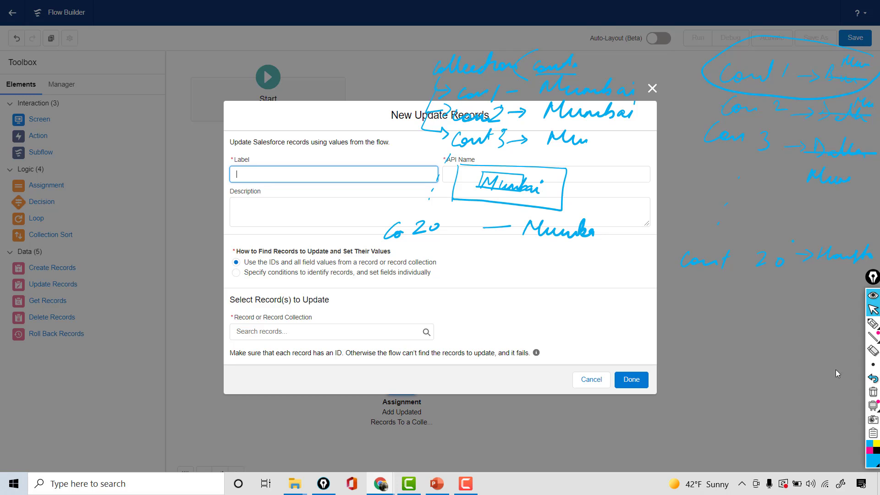
pyautogui.click(872, 392)
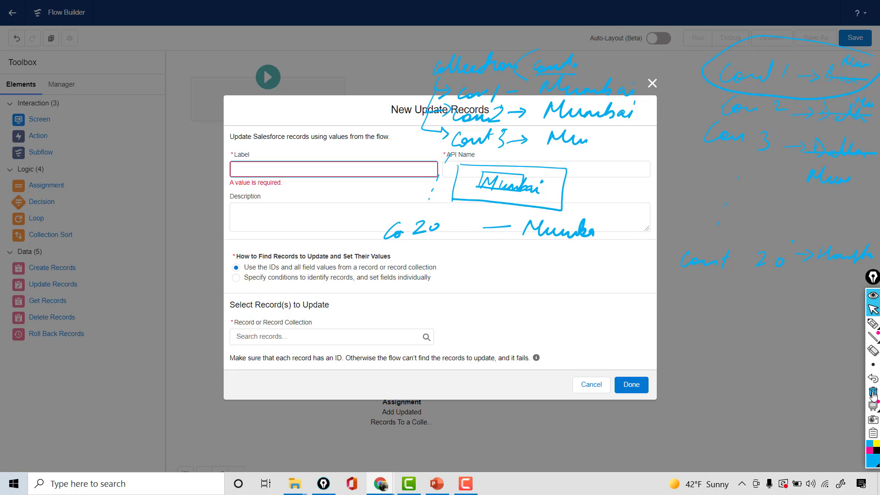
pyautogui.click(363, 170)
pyautogui.write('Update All the Cont')
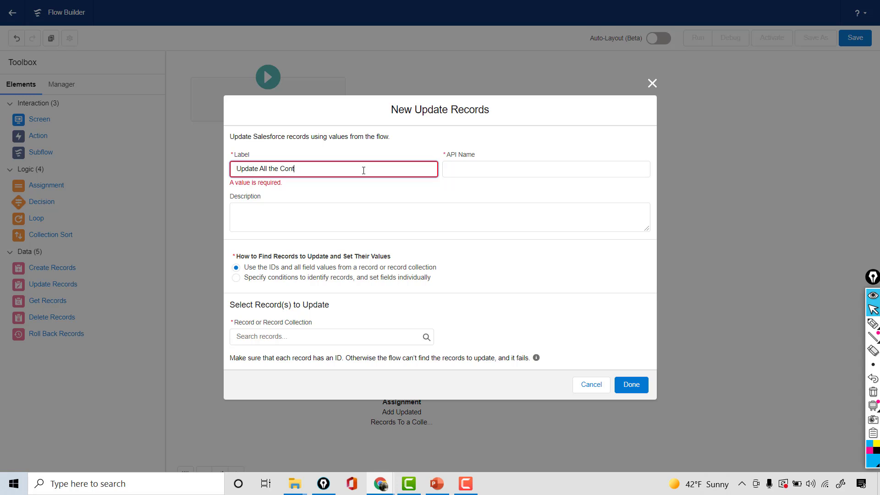
pyautogui.write('act Records With New City')
pyautogui.click(487, 168)
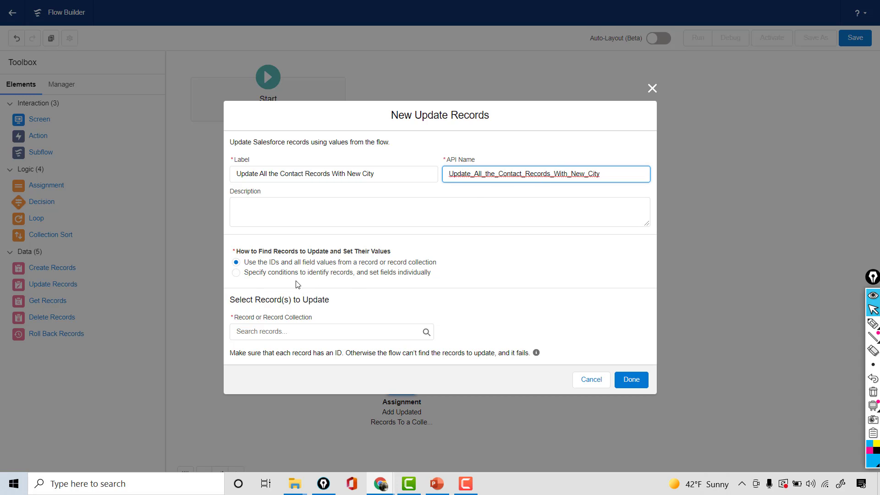
# - Set VariableToStoreUpdatedContacts as the record collection to update and finish the Update Records element
pyautogui.click(274, 328)
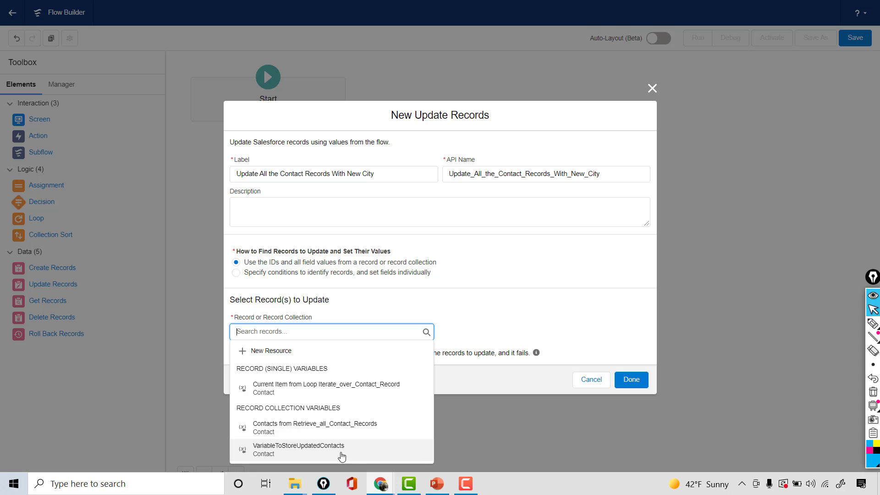
pyautogui.click(263, 454)
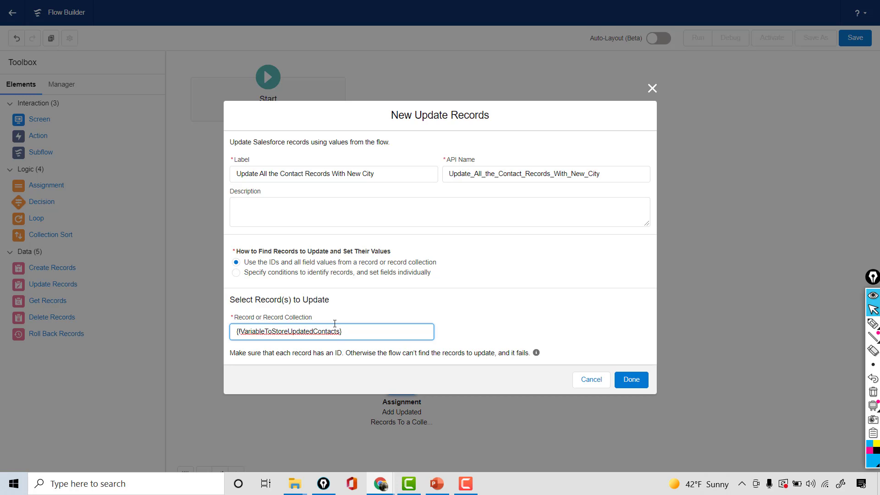
pyautogui.click(629, 378)
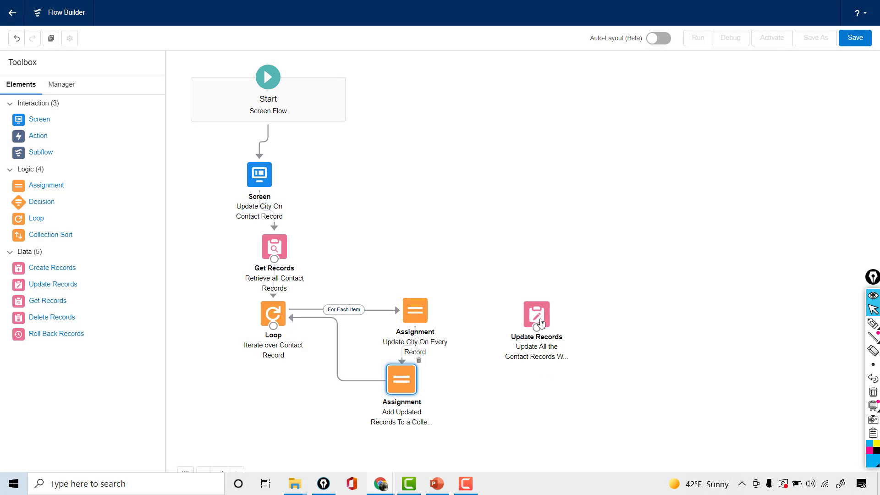
# - Connect the Loop's After Last Item path to the Update Records element and space out the elements so the connectors are readable
pyautogui.moveTo(545, 327); pyautogui.dragTo(577, 355)
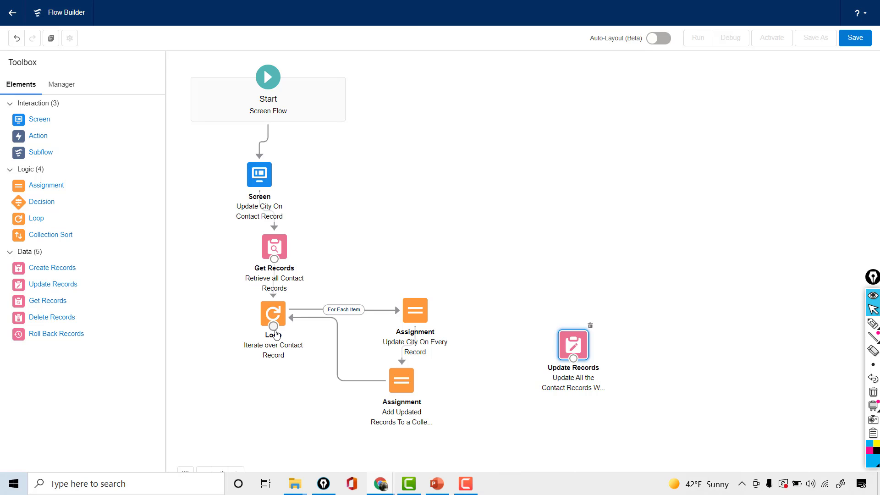
pyautogui.moveTo(273, 325); pyautogui.dragTo(575, 348)
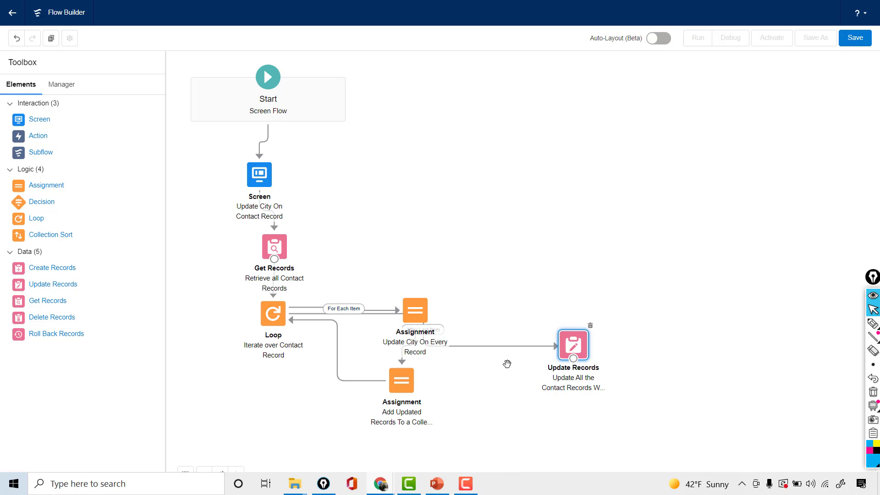
pyautogui.moveTo(474, 350); pyautogui.dragTo(486, 353)
pyautogui.moveTo(445, 332); pyautogui.dragTo(424, 257)
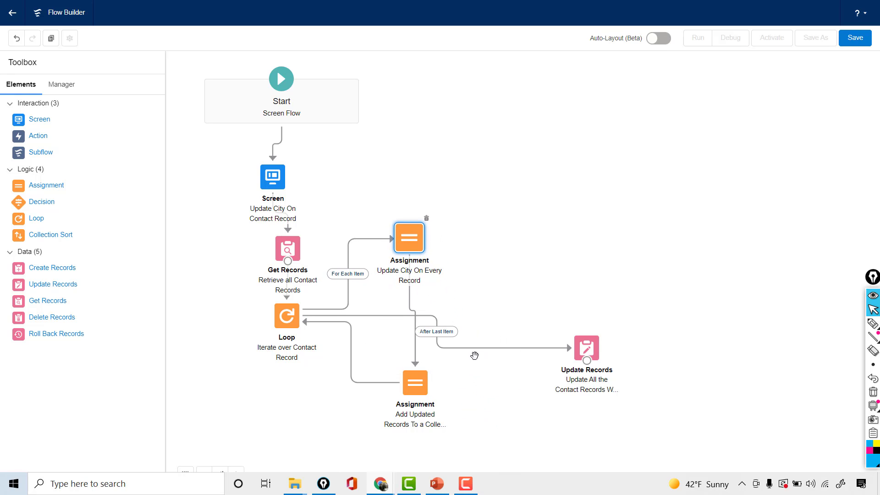
pyautogui.moveTo(444, 318); pyautogui.dragTo(458, 342)
pyautogui.moveTo(603, 387); pyautogui.dragTo(643, 350)
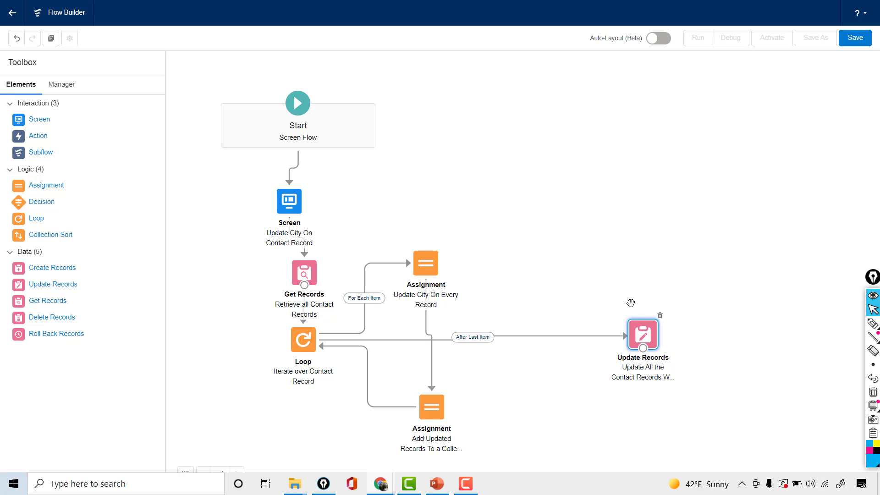
# - Save the flow with the label Update Contact Records and the API name Update_Contact_Records
pyautogui.click(855, 39)
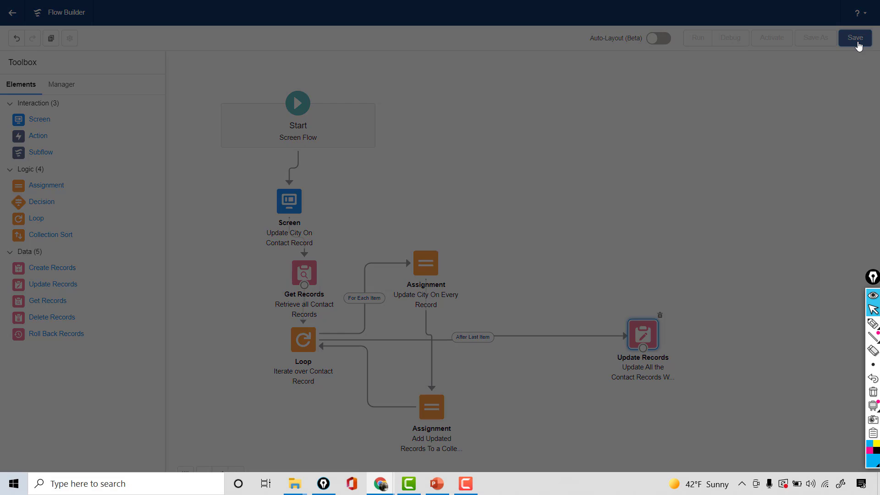
pyautogui.write('Update All the Cont')
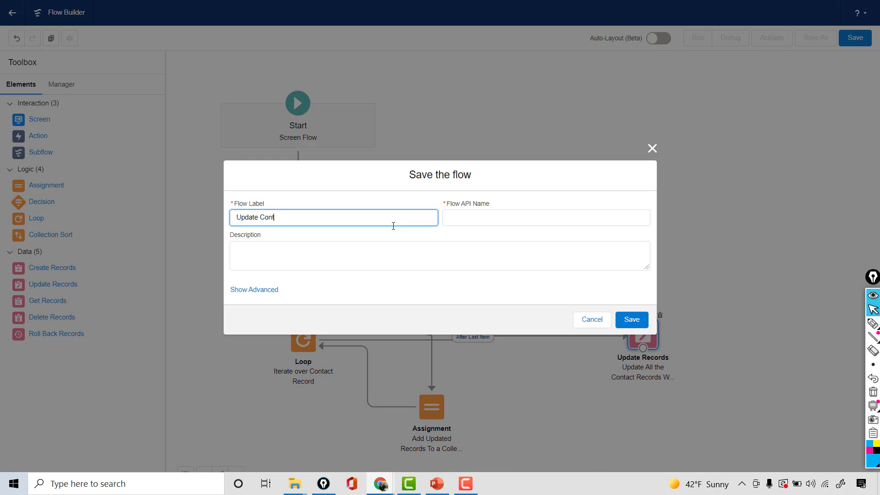
pyautogui.write('act Records')
pyautogui.press('Tab')
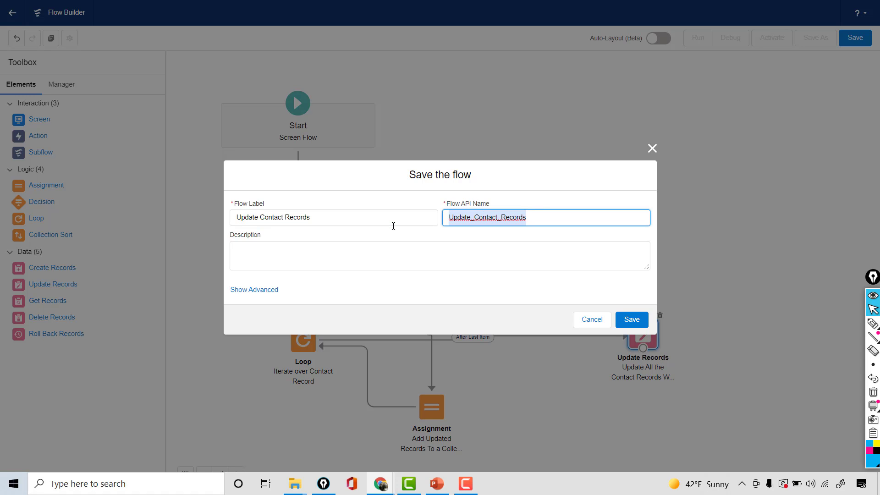
pyautogui.click(631, 319)
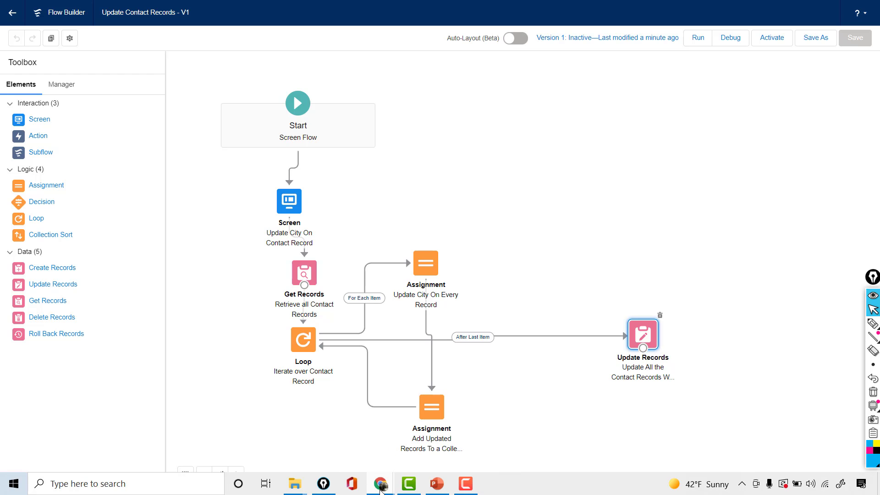
# - Review the contacts' MailingCity query results in the Developer Console and run the flow with Mumbai as the city
pyautogui.click(440, 439)
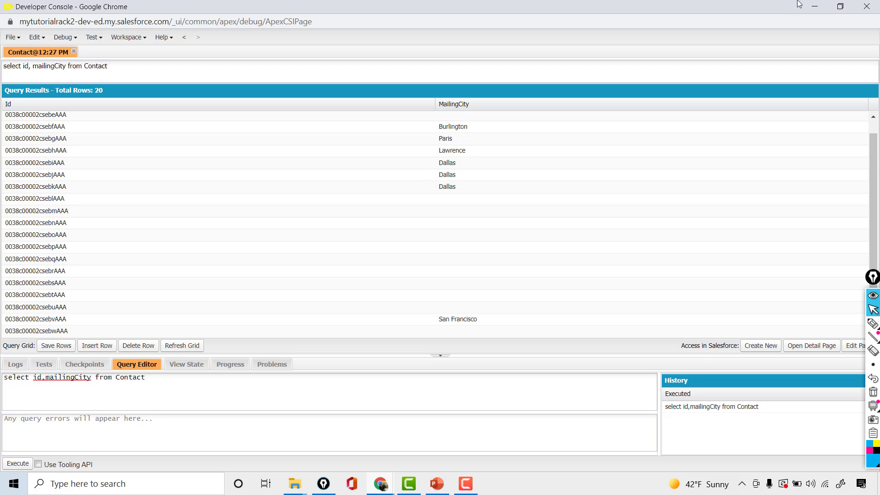
pyautogui.click(814, 6)
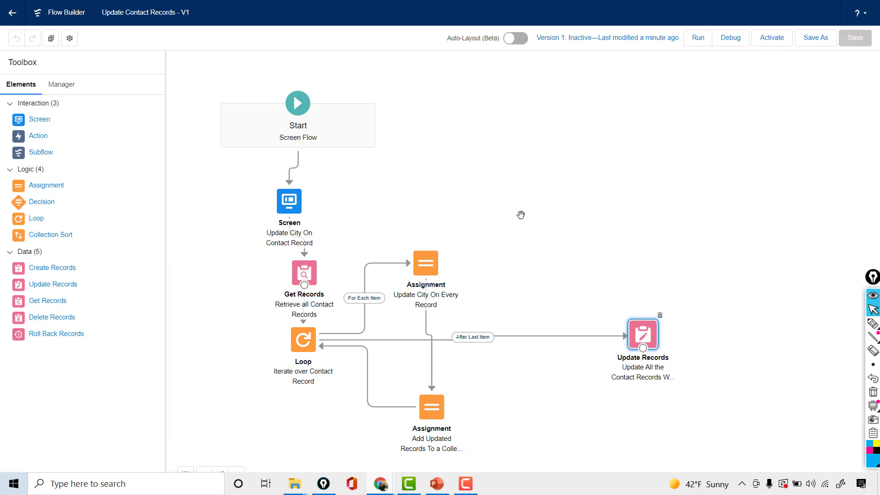
pyautogui.click(697, 39)
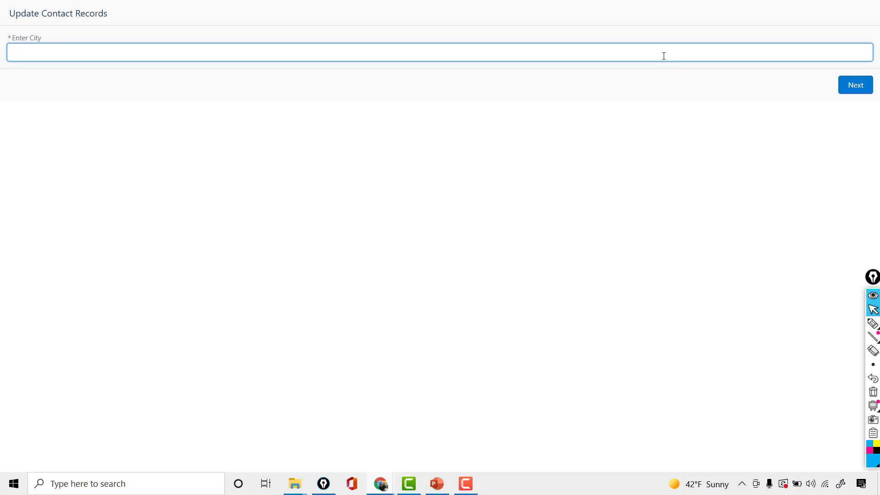
pyautogui.click(372, 491)
pyautogui.click(436, 424)
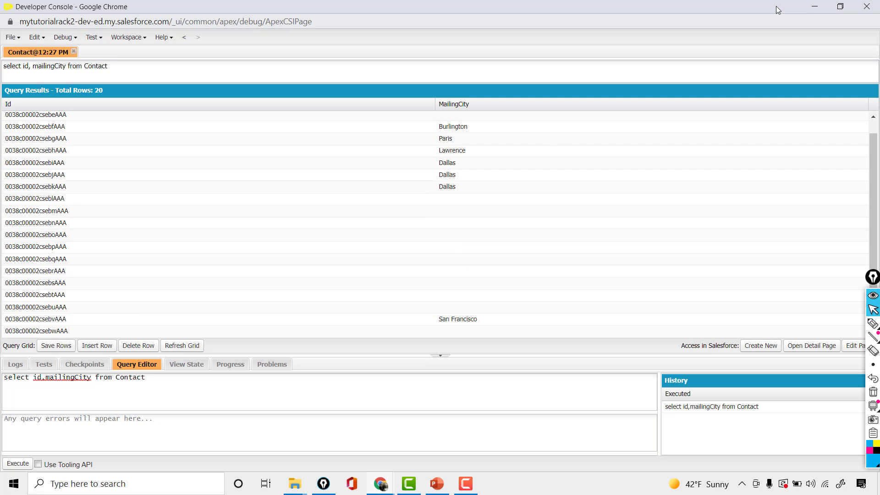
pyautogui.click(812, 9)
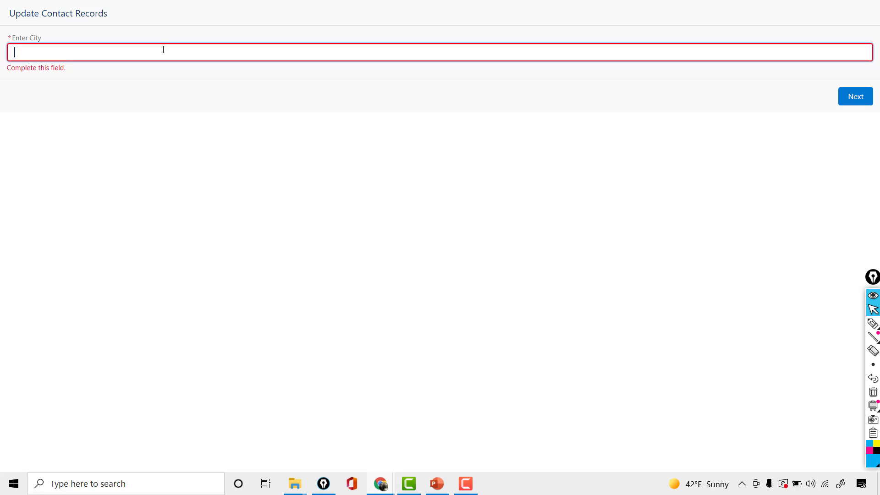
pyautogui.write('Mumbai')
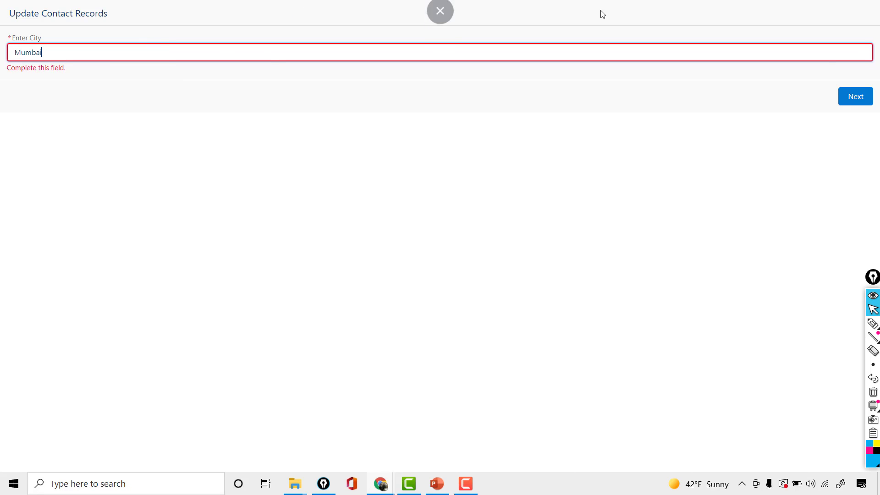
pyautogui.click(854, 97)
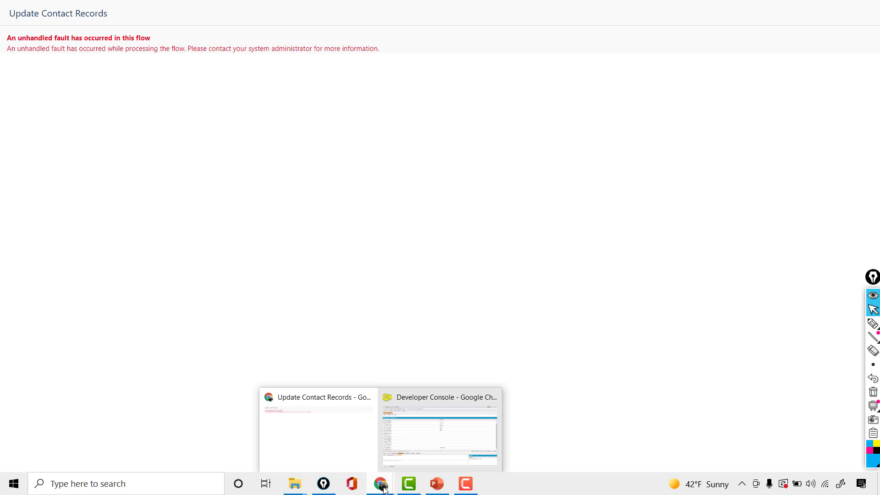
# - Open the Outlook mailbox through office.com in a new browser tab to view the flow error e-mail
pyautogui.click(346, 436)
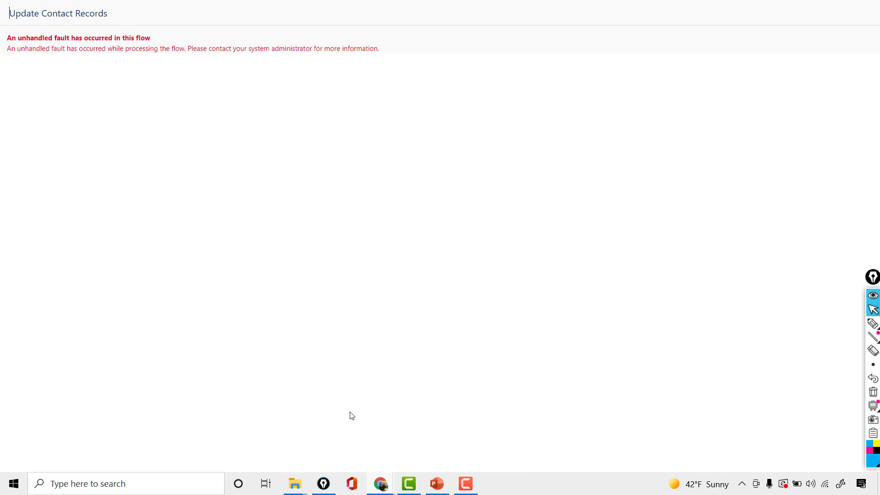
pyautogui.click(440, 39)
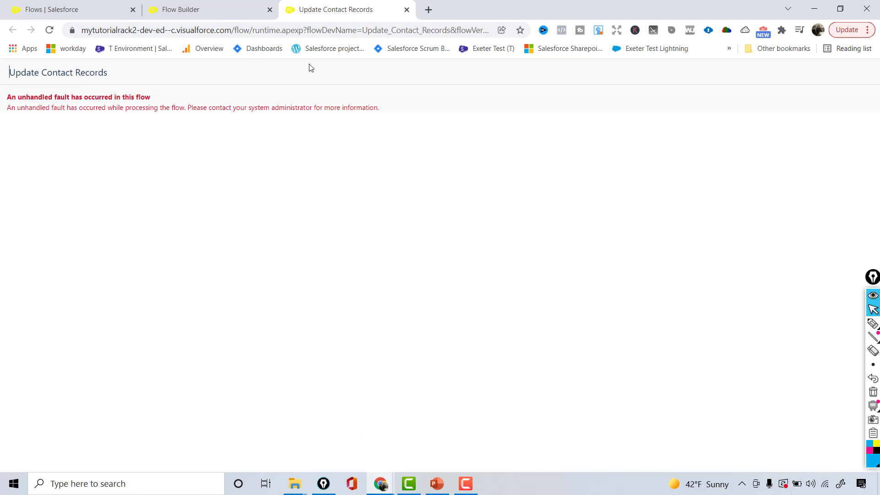
pyautogui.click(430, 13)
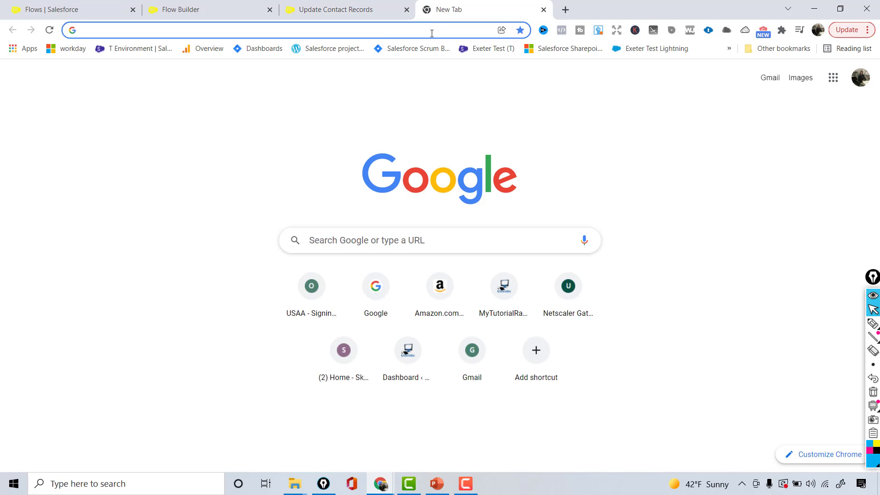
pyautogui.write('mic')
pyautogui.press('Return')
pyautogui.click(187, 186)
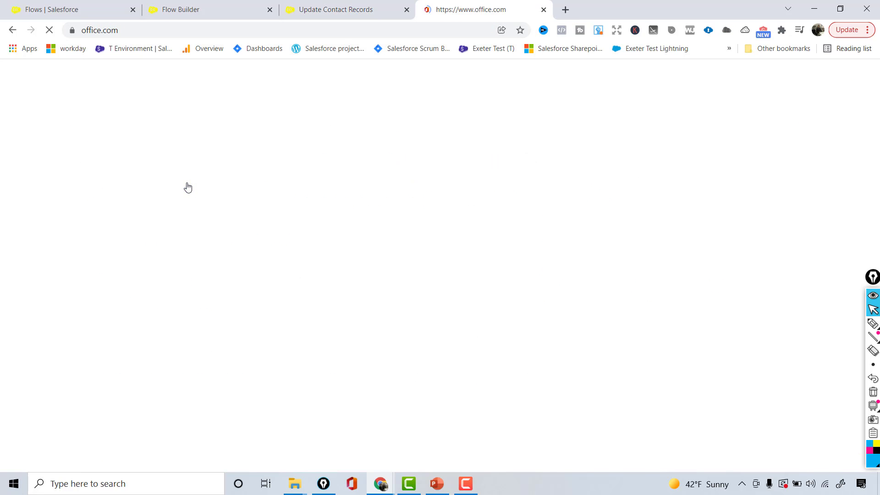
pyautogui.click(14, 136)
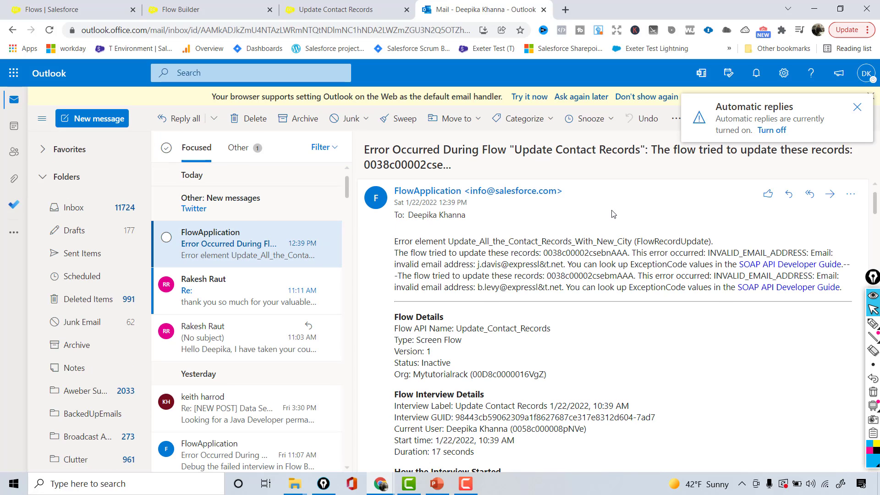
# - Examine the error details near the end of the flow error e-mail and highlight the error code that explains the failed update
pyautogui.moveTo(874, 203); pyautogui.dragTo(858, 443)
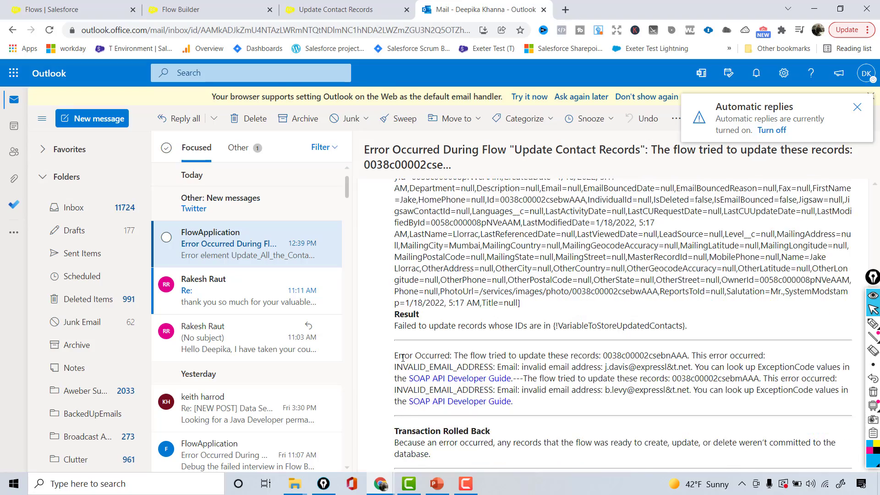
pyautogui.moveTo(414, 356); pyautogui.dragTo(450, 356)
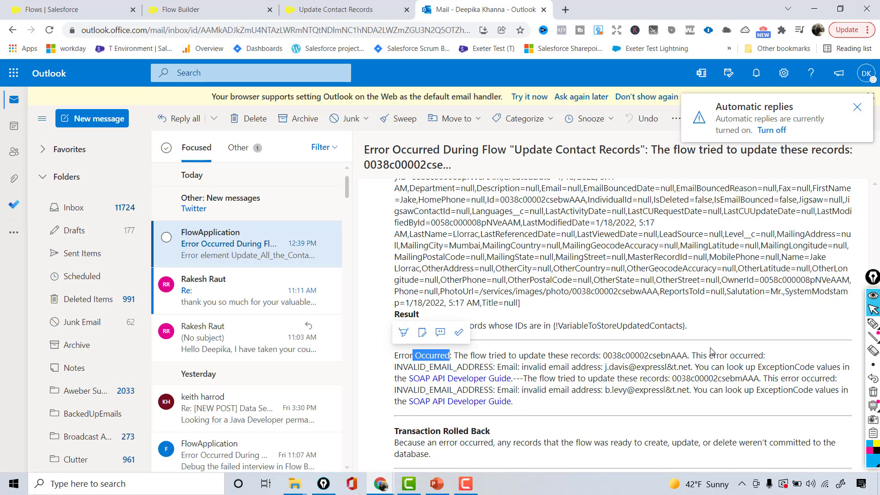
pyautogui.doubleClick(440, 367)
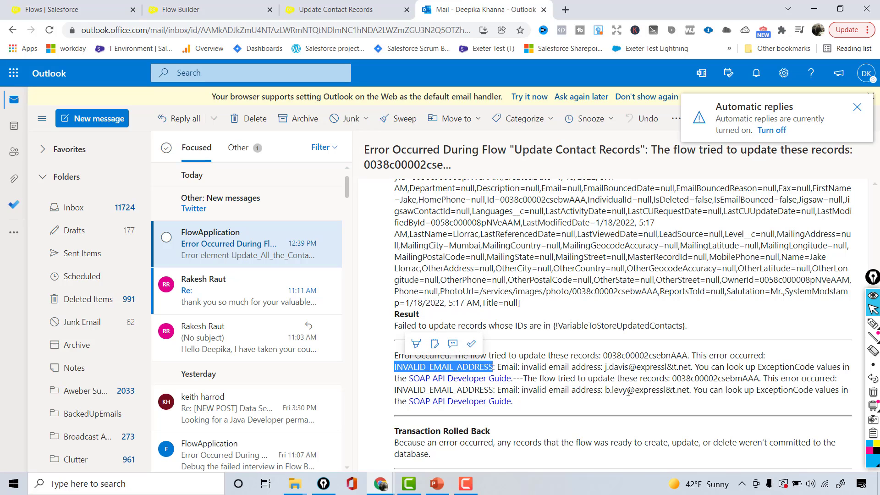
# - Highlight the invalid e-mail addresses and the second failed contact's record ID in the flow error e-mail
pyautogui.moveTo(604, 365); pyautogui.dragTo(689, 367)
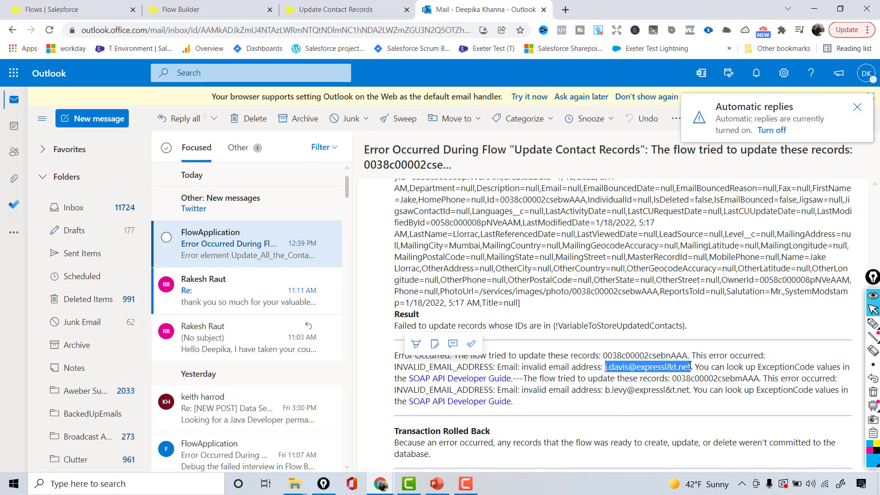
pyautogui.moveTo(605, 390); pyautogui.dragTo(684, 385)
pyautogui.doubleClick(682, 379)
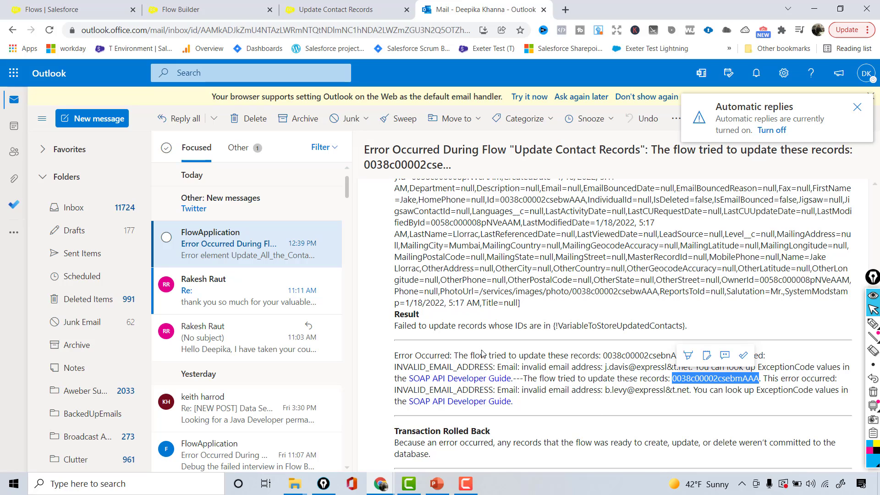
# - Add the email field to the Contact query in the Developer Console and execute it
pyautogui.click(381, 484)
pyautogui.click(427, 451)
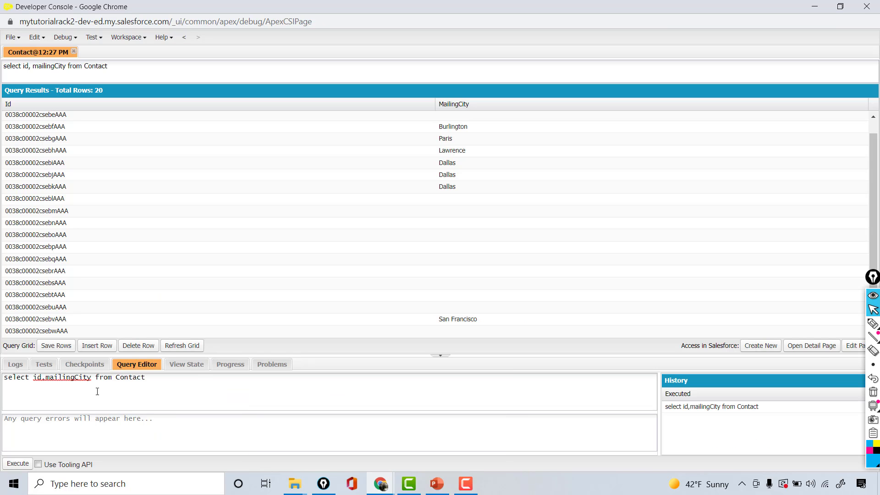
pyautogui.write(',email')
pyautogui.click(17, 463)
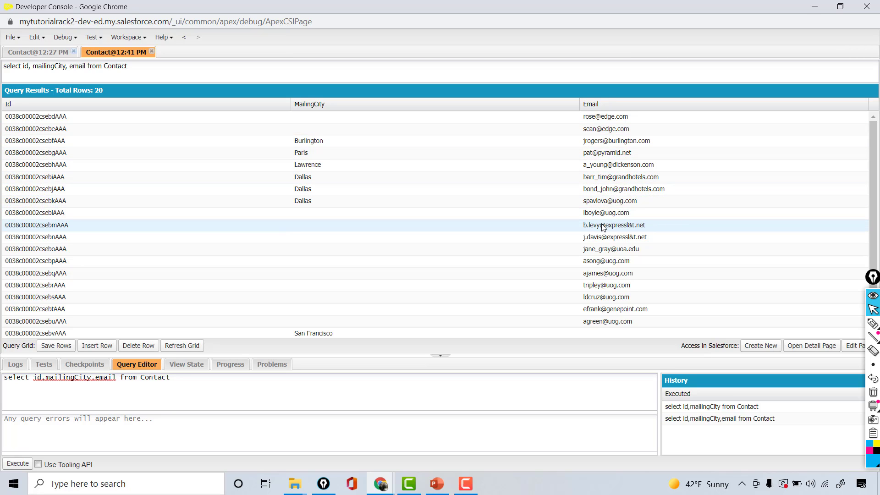
# - Clear the Email values of the two contacts with invalid addresses in the query results and save the rows
pyautogui.doubleClick(640, 227)
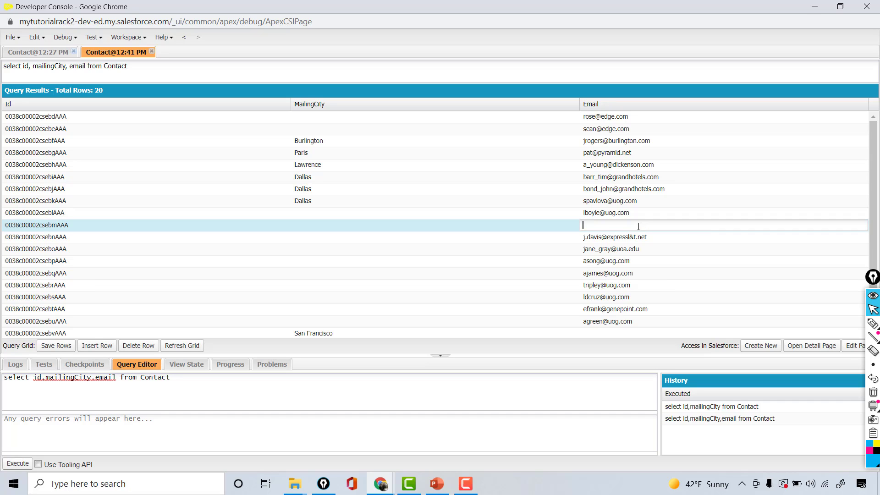
pyautogui.doubleClick(646, 237)
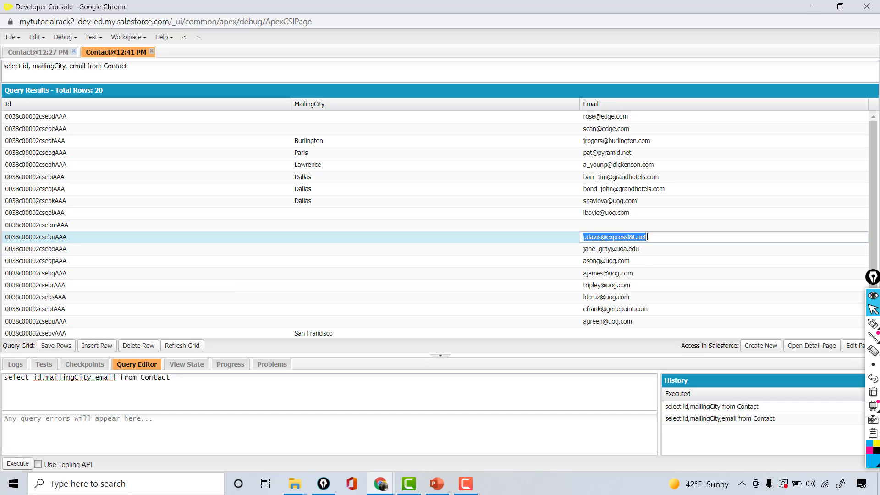
pyautogui.moveTo(873, 184); pyautogui.dragTo(873, 204)
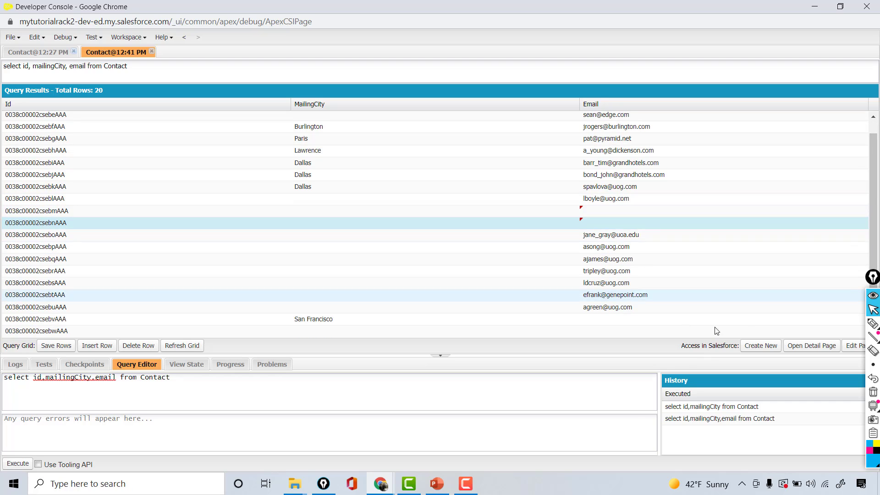
pyautogui.click(56, 345)
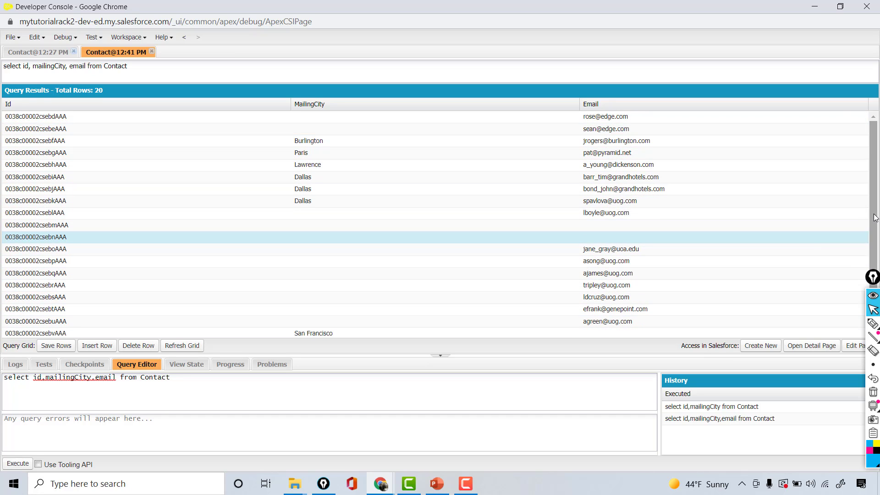
pyautogui.scroll(-1, 875, 217)
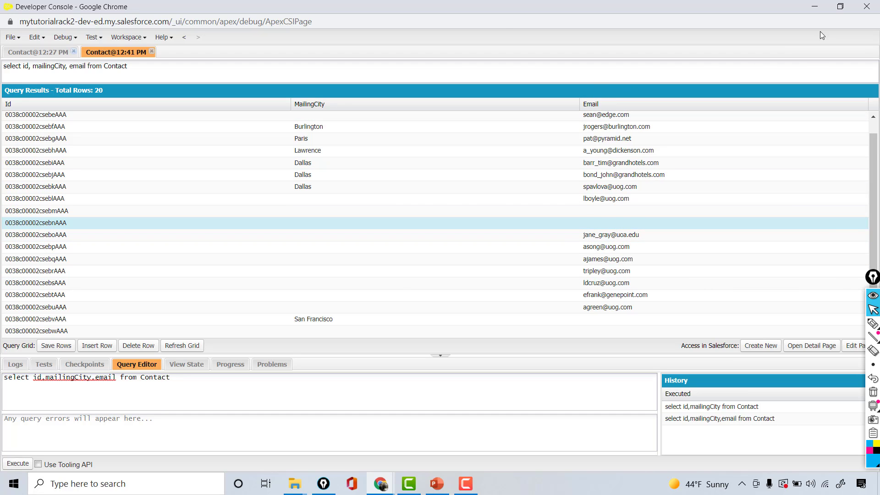
# - Return to the flow error e-mail and reread the Error Occurred paragraph, highlighting both invalid e-mail addresses
pyautogui.click(814, 6)
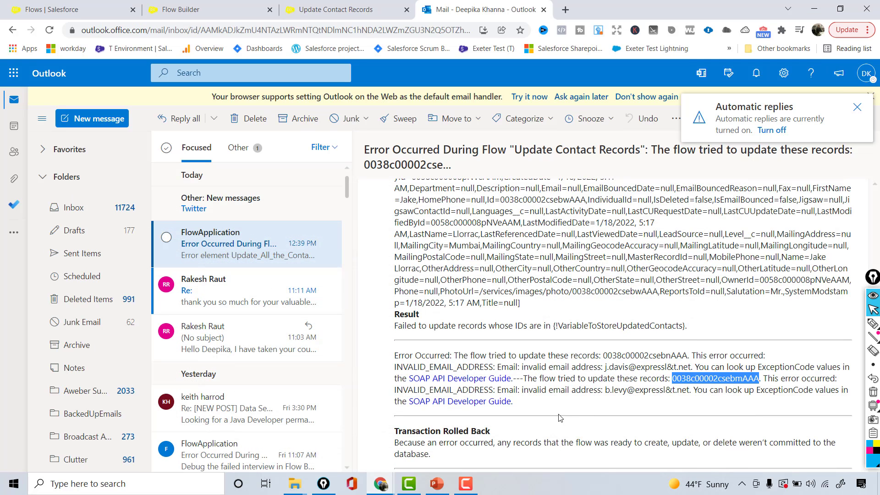
pyautogui.moveTo(515, 403); pyautogui.dragTo(399, 350)
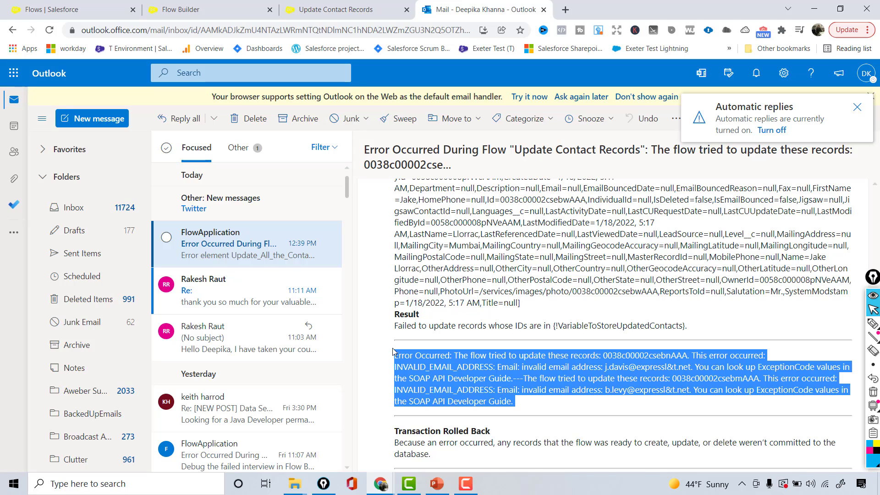
pyautogui.click(617, 382)
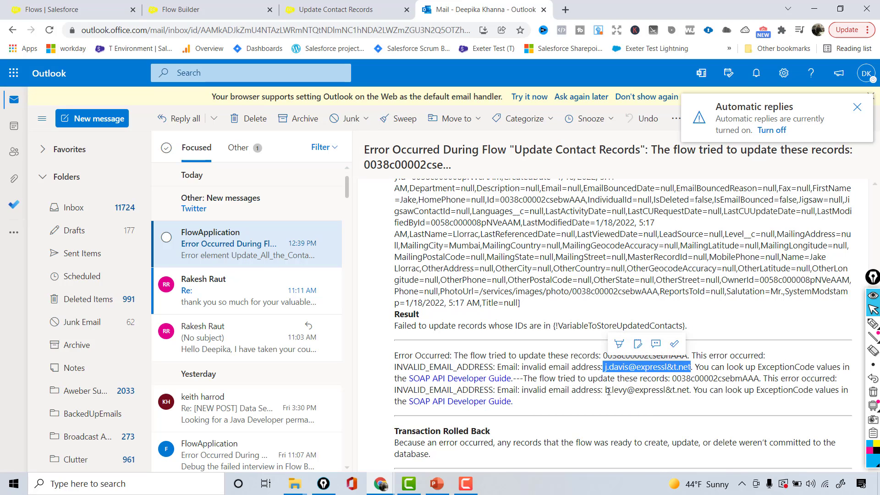
pyautogui.moveTo(605, 389); pyautogui.dragTo(692, 390)
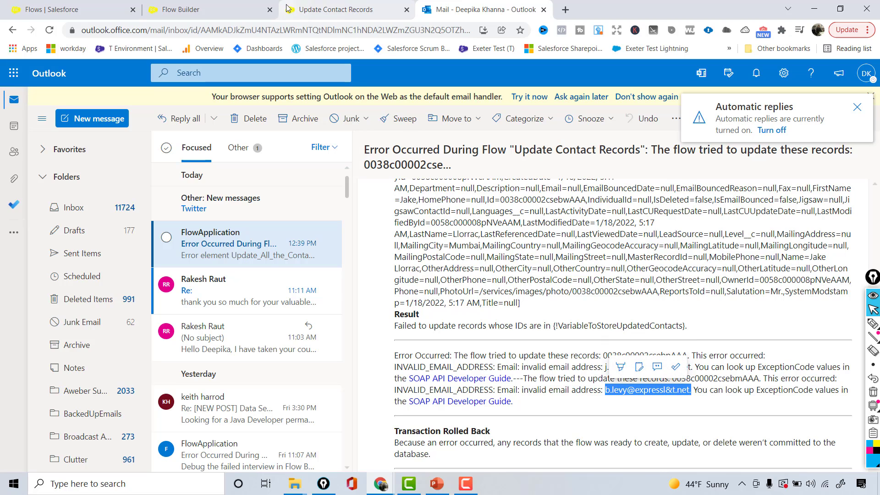
# - Restart the Update Contact Records flow and review the contacts' current MailingCity values in the Developer Console
pyautogui.click(336, 3)
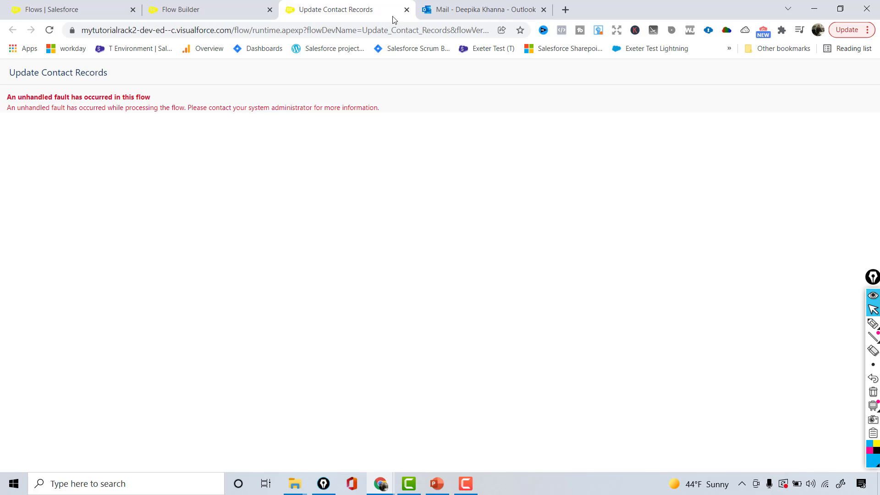
pyautogui.click(262, 3)
pyautogui.click(401, 13)
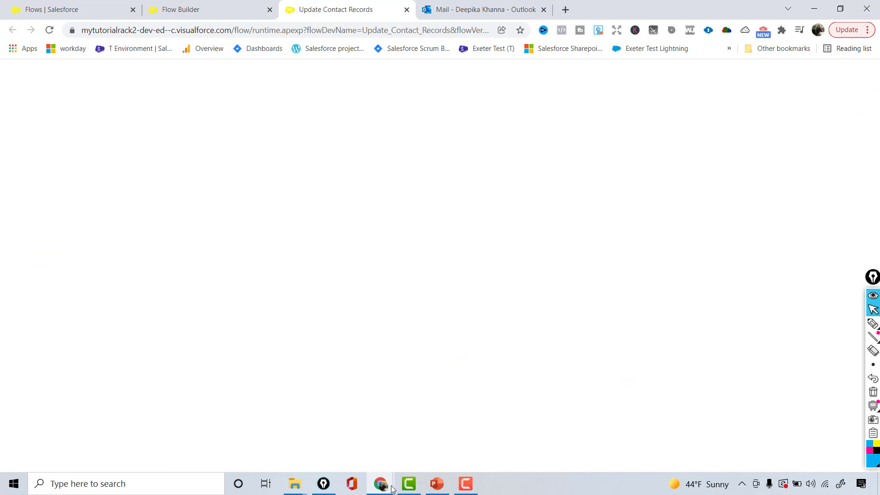
pyautogui.moveTo(393, 488)
pyautogui.click(448, 436)
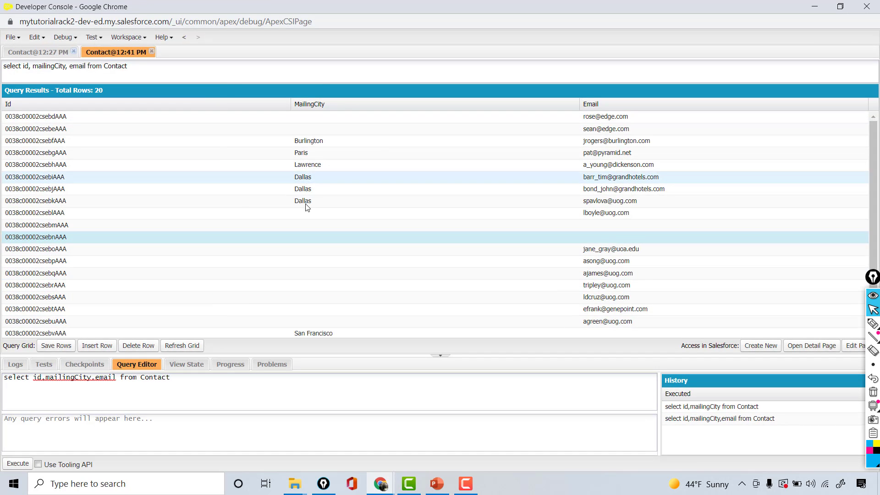
pyautogui.scroll(-1, 868, 226)
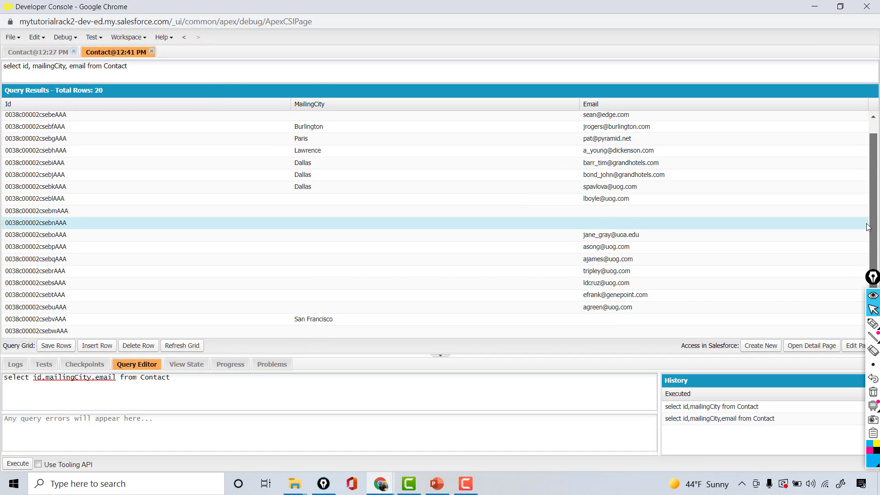
pyautogui.scroll(1, 867, 227)
pyautogui.click(814, 6)
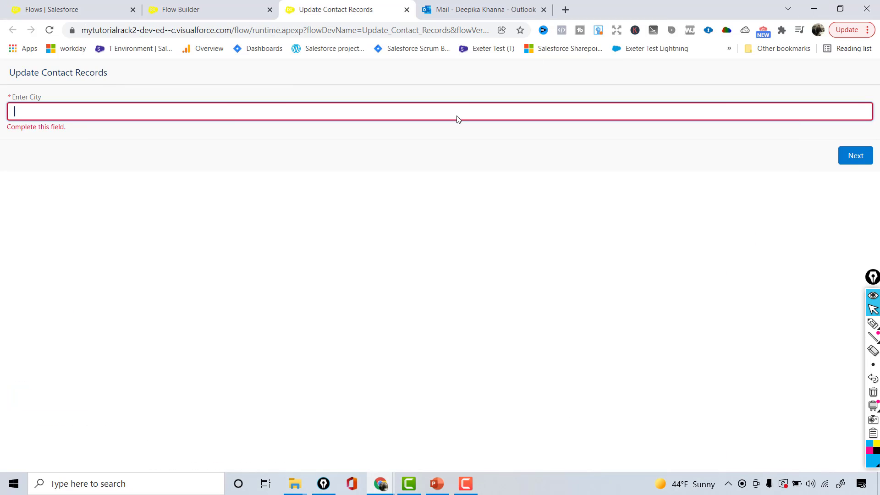
# - Run the Update Contact Records flow with Mumbai as the city
pyautogui.click(227, 110)
pyautogui.write('M')
pyautogui.press('Down')
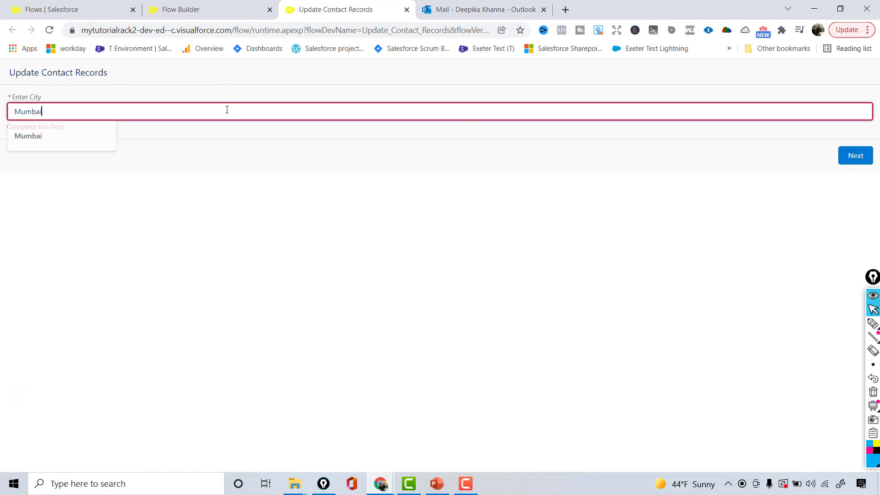
pyautogui.press('Return')
pyautogui.click(844, 156)
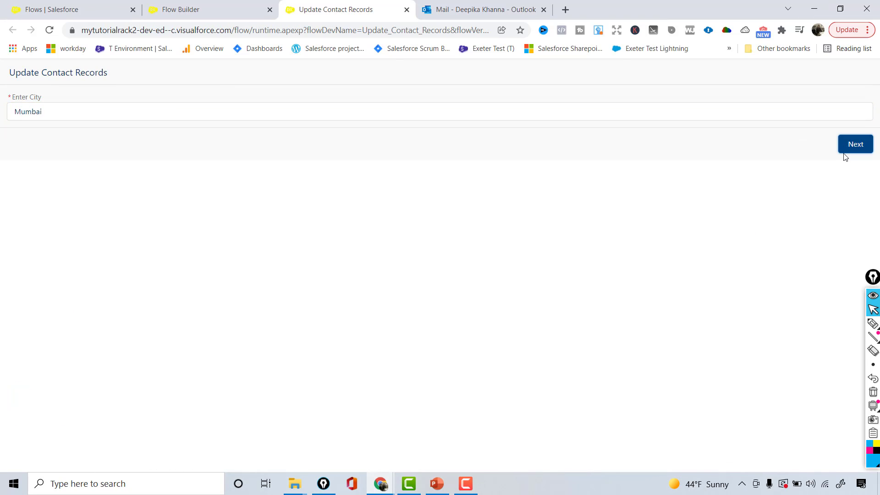
pyautogui.click(855, 146)
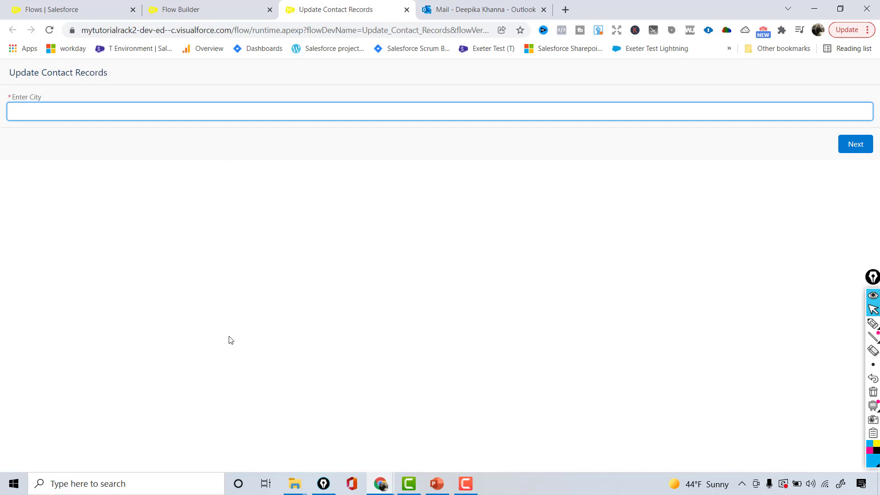
# - Close the outdated results, rerun the id, mailingCity and email query on Contact, and check the MailingCity column for every record
pyautogui.click(380, 484)
pyautogui.click(430, 430)
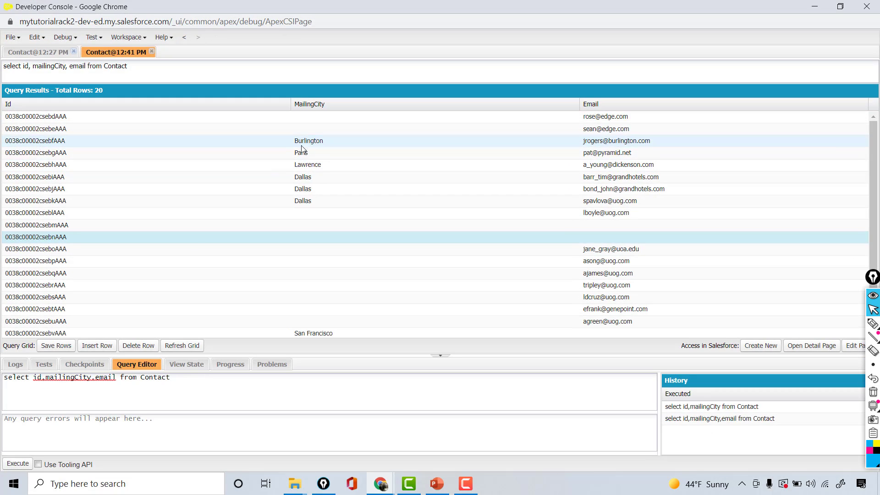
pyautogui.click(152, 51)
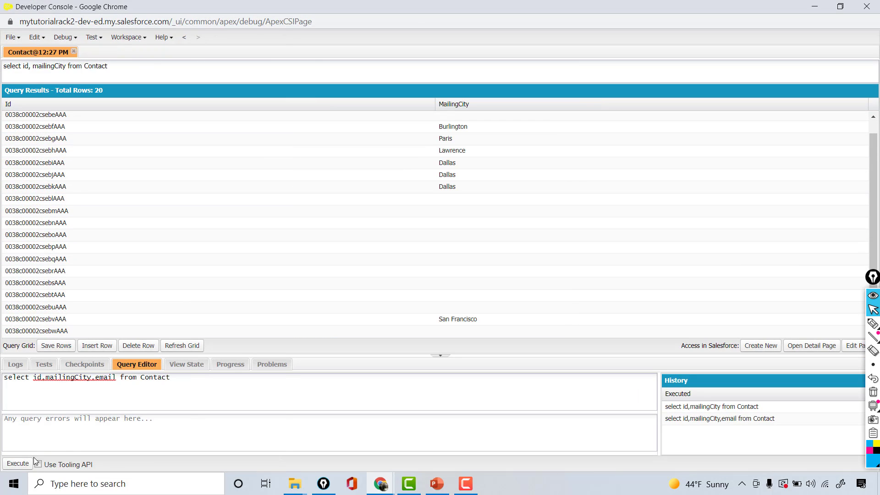
pyautogui.click(24, 465)
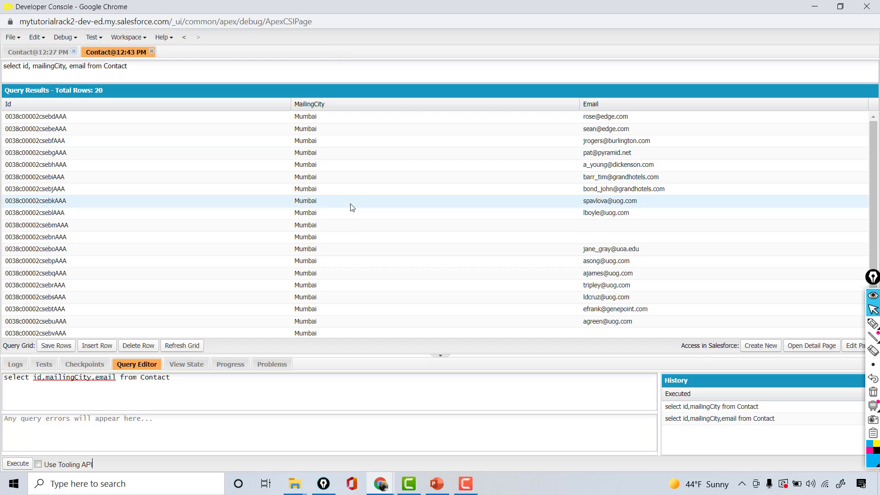
pyautogui.moveTo(872, 170); pyautogui.dragTo(866, 199)
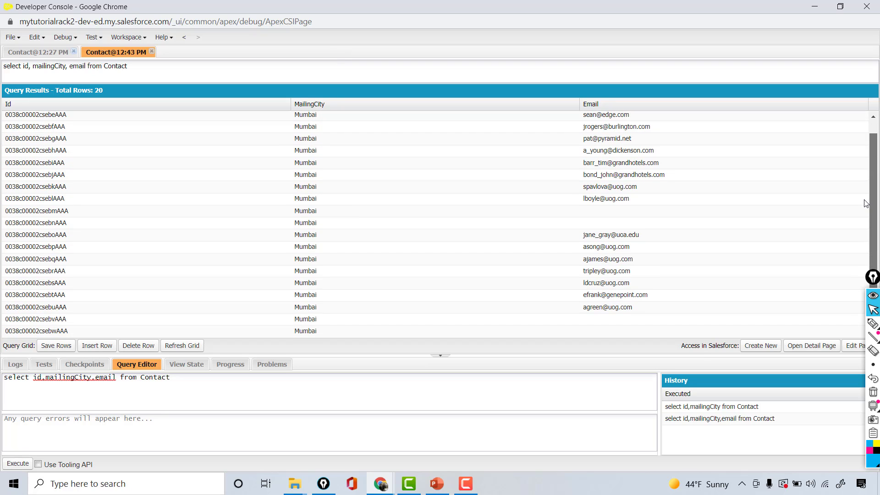
pyautogui.scroll(1, 865, 203)
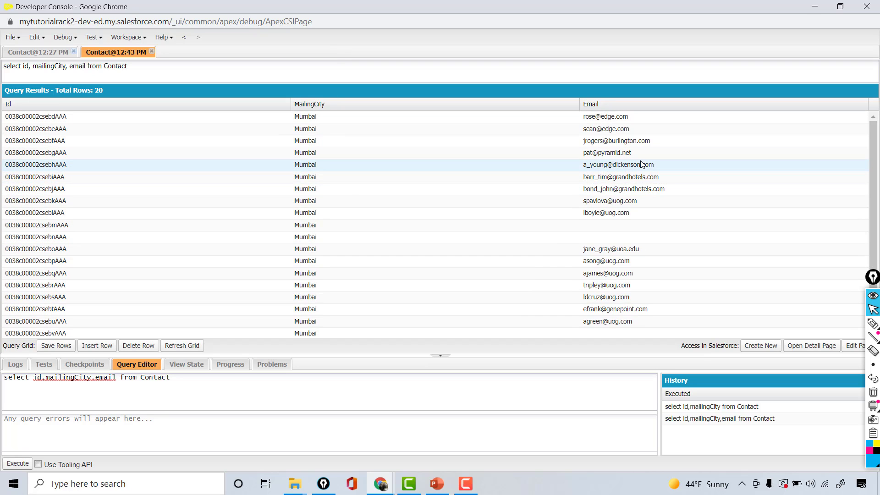
# - Check the Flow Requirement slide in PowerPoint and activate version 1 of the Update Contact Records flow in Flow Builder
pyautogui.click(437, 483)
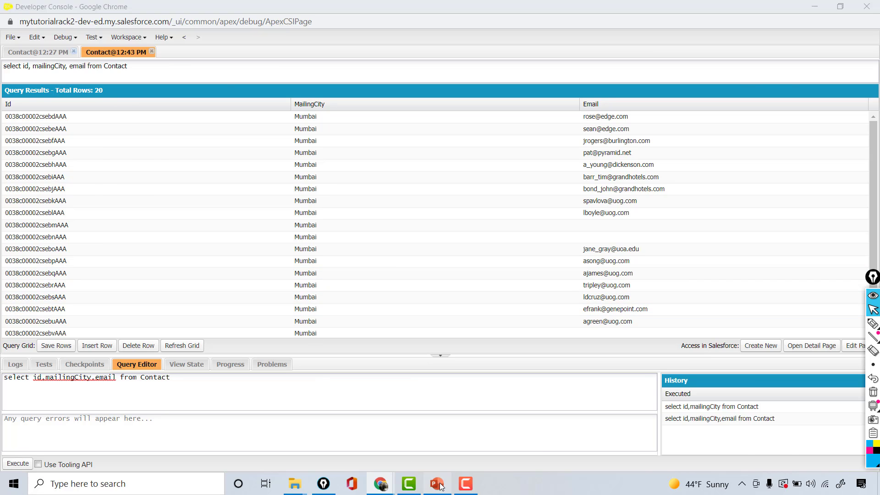
pyautogui.press('Left')
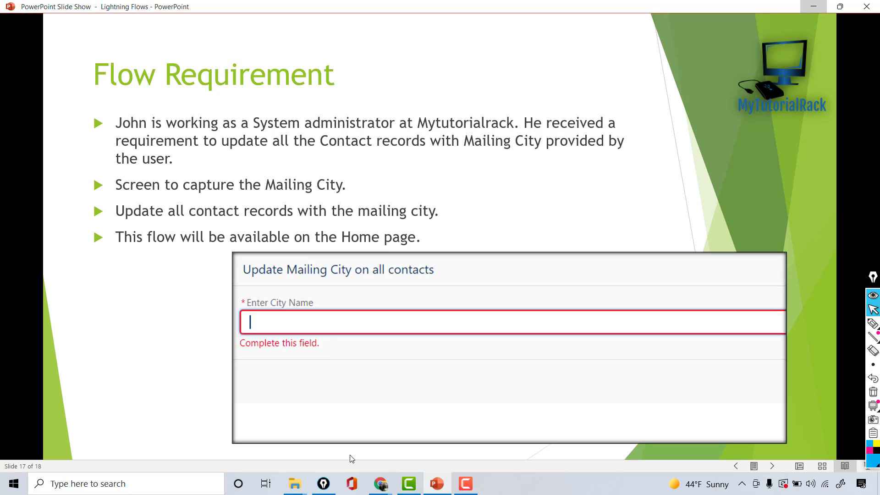
pyautogui.moveTo(380, 483)
pyautogui.click(349, 412)
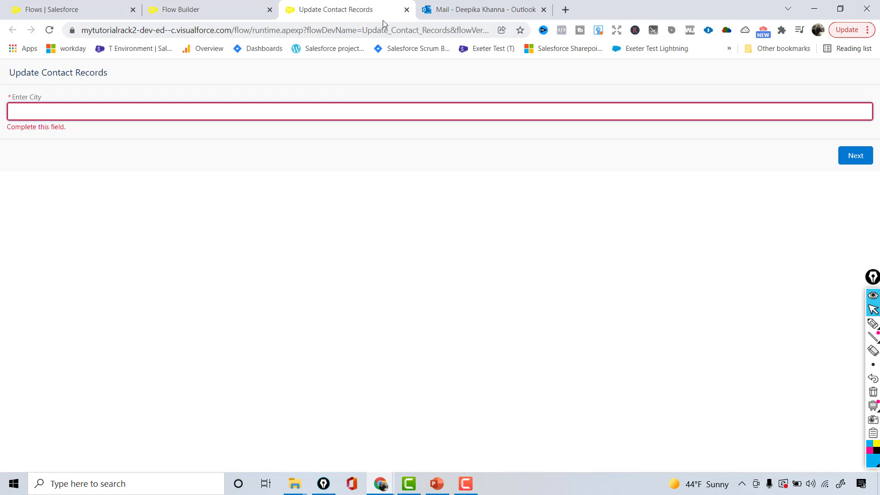
pyautogui.click(230, 6)
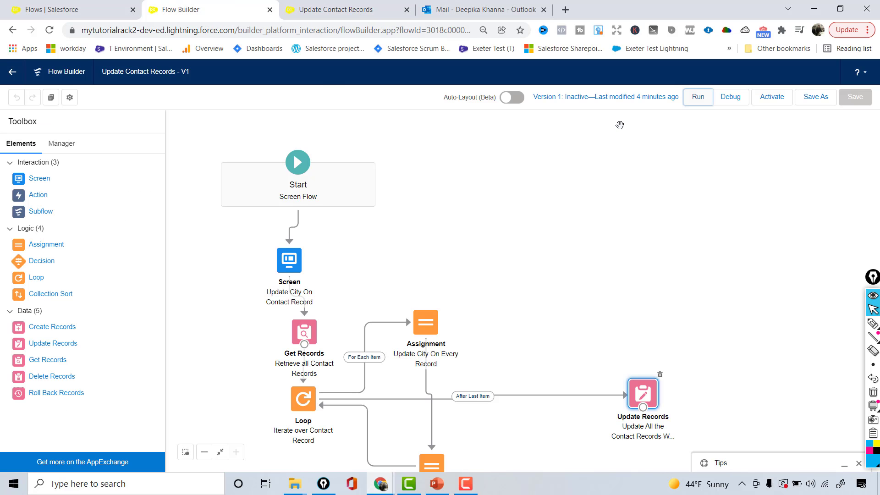
pyautogui.click(772, 97)
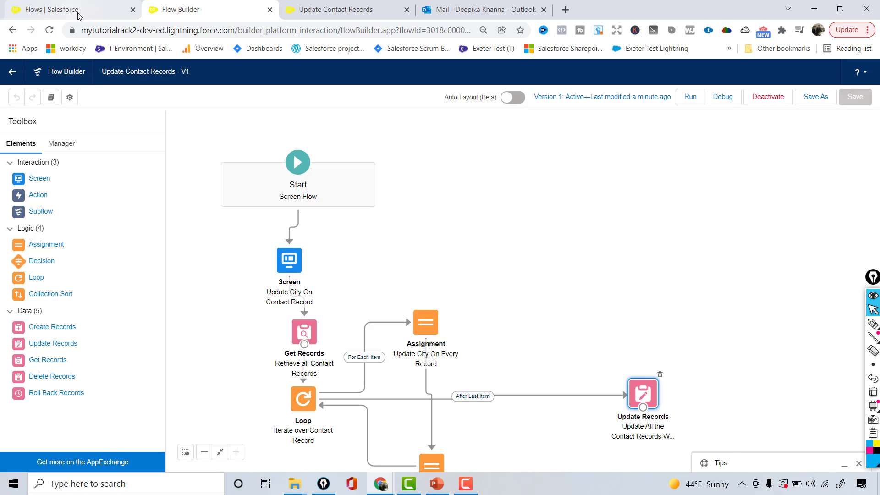
# - Leave Flow Builder for the Sales app and open its Home page for editing in Lightning App Builder
pyautogui.click(12, 71)
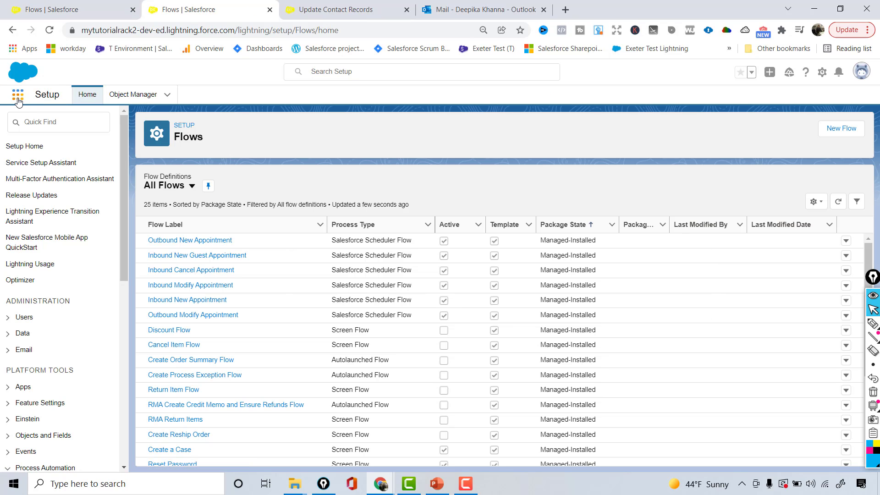
pyautogui.click(19, 100)
pyautogui.write('Sal')
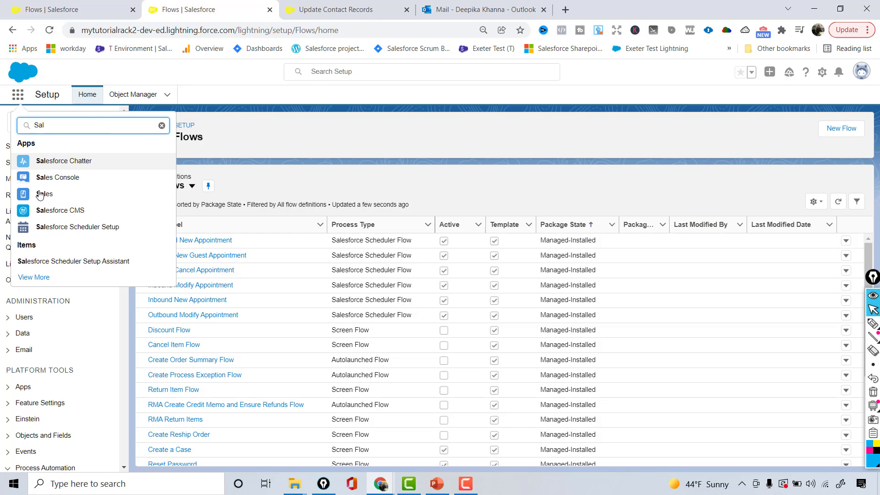
pyautogui.click(40, 194)
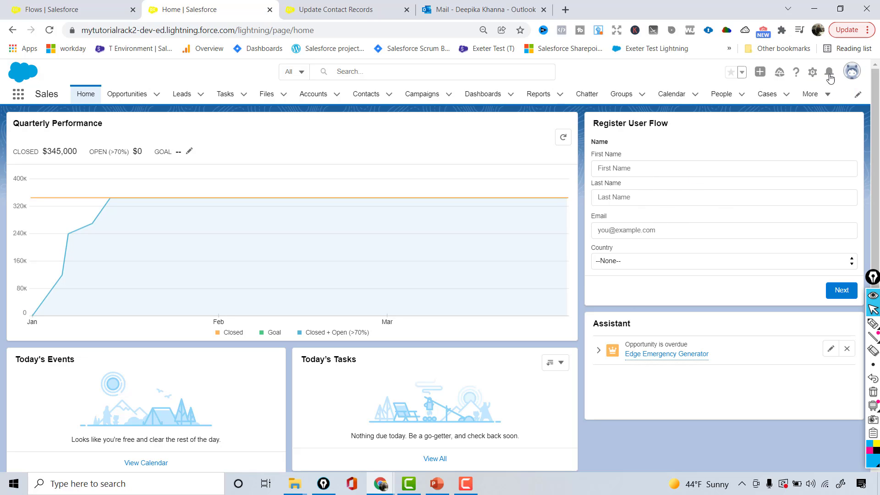
pyautogui.click(817, 76)
pyautogui.click(780, 194)
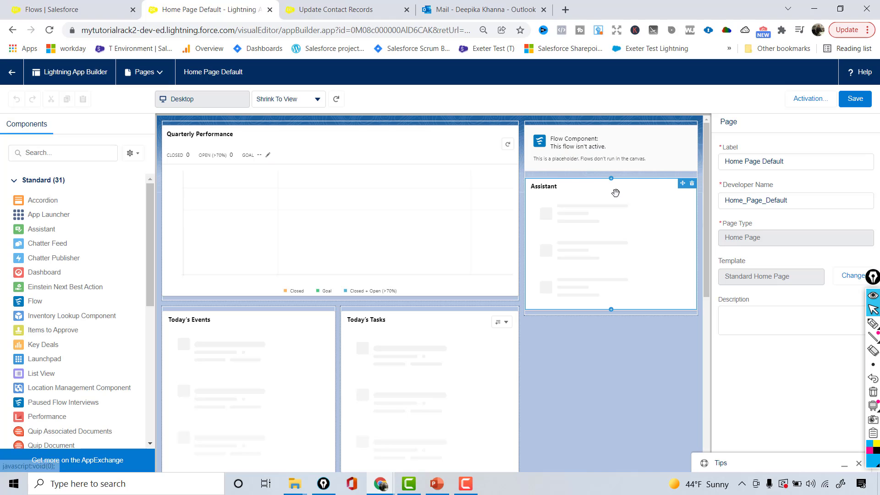
# - Replace the Register User Flow component on the Home page with a new Flow component above Assistant
pyautogui.click(639, 155)
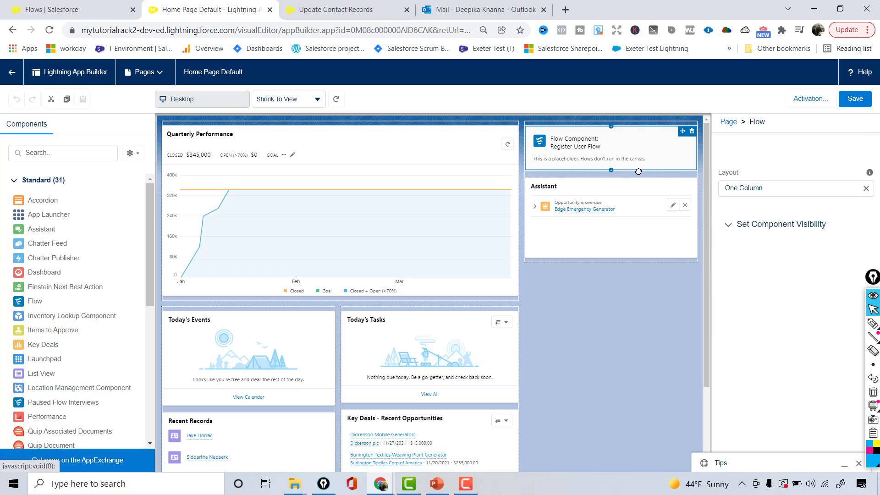
pyautogui.press('Delete')
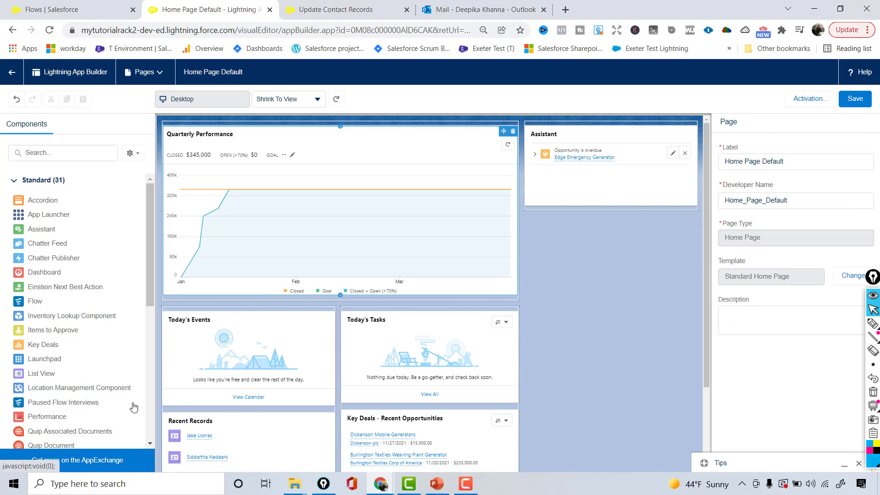
pyautogui.moveTo(21, 306); pyautogui.dragTo(569, 138)
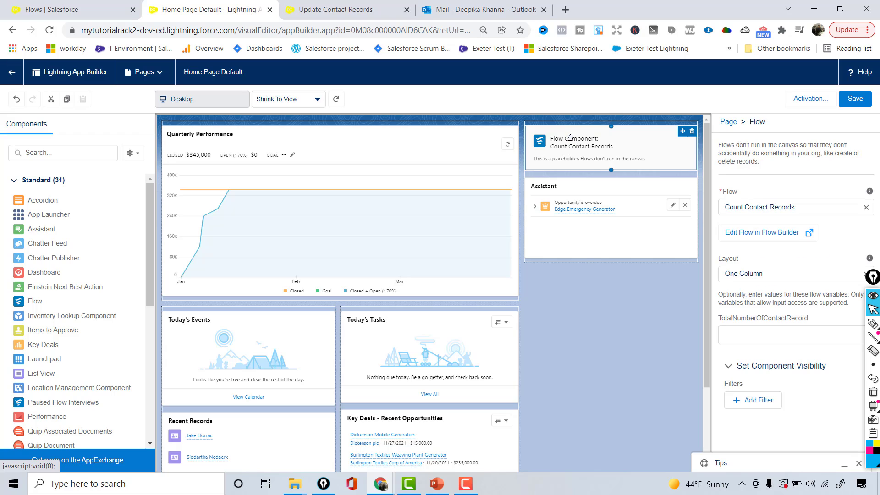
# - Set the new Flow component to run Update Contact Records, save the page and return to the Home page
pyautogui.click(757, 207)
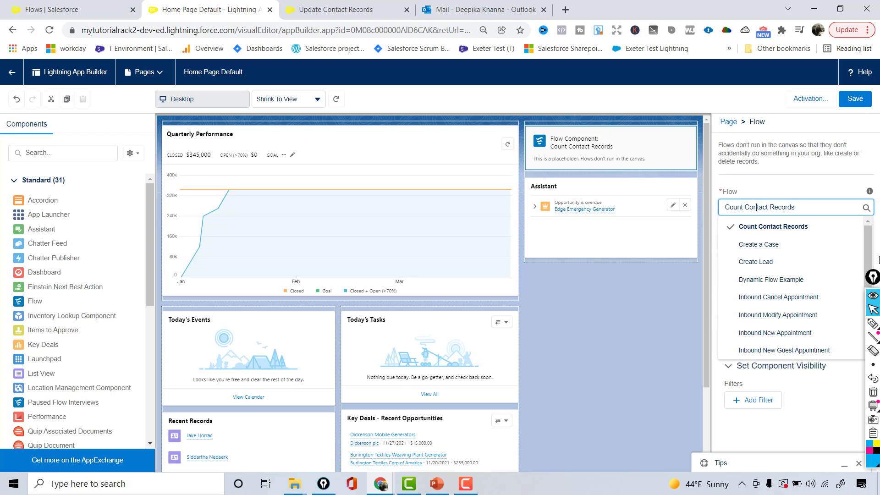
pyautogui.moveTo(871, 251); pyautogui.dragTo(860, 311)
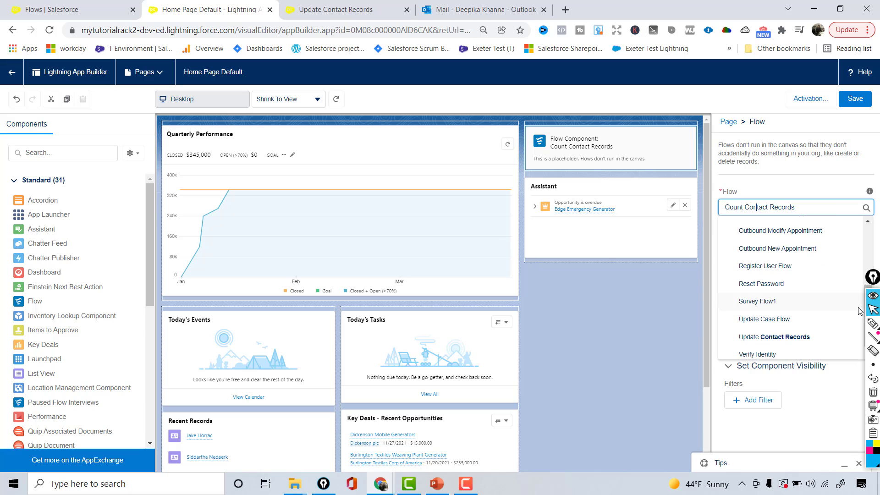
pyautogui.click(781, 337)
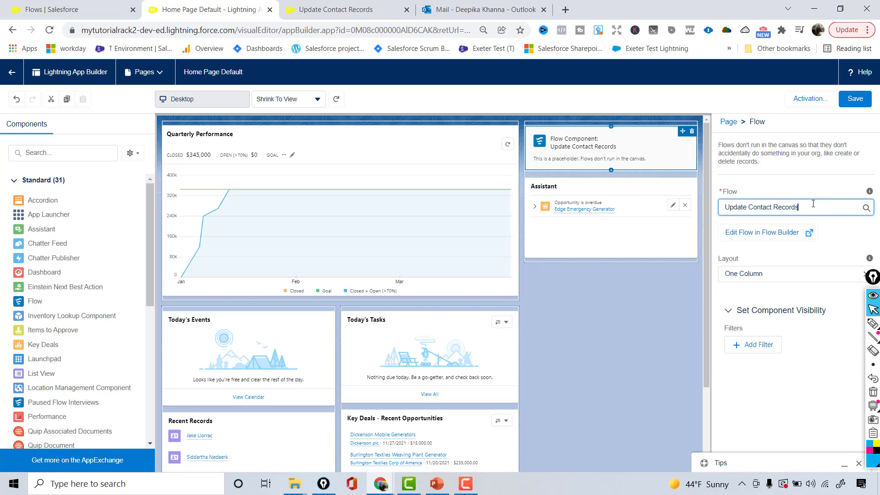
pyautogui.click(855, 99)
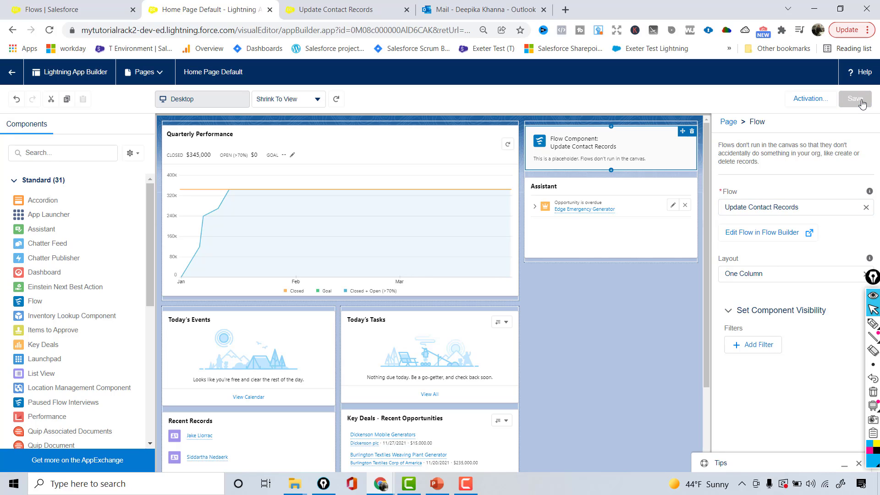
pyautogui.click(11, 72)
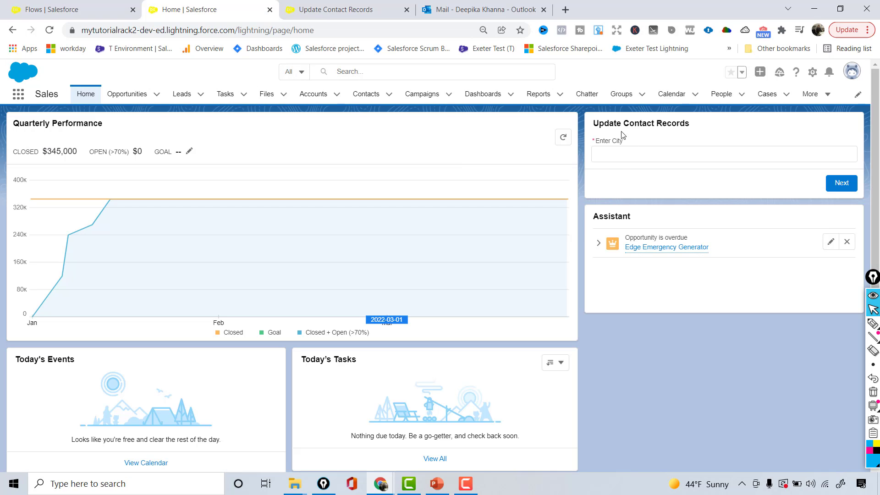
# - Check the MailingCity column of the contact query results in Developer Console, then return to the Home page
pyautogui.click(674, 158)
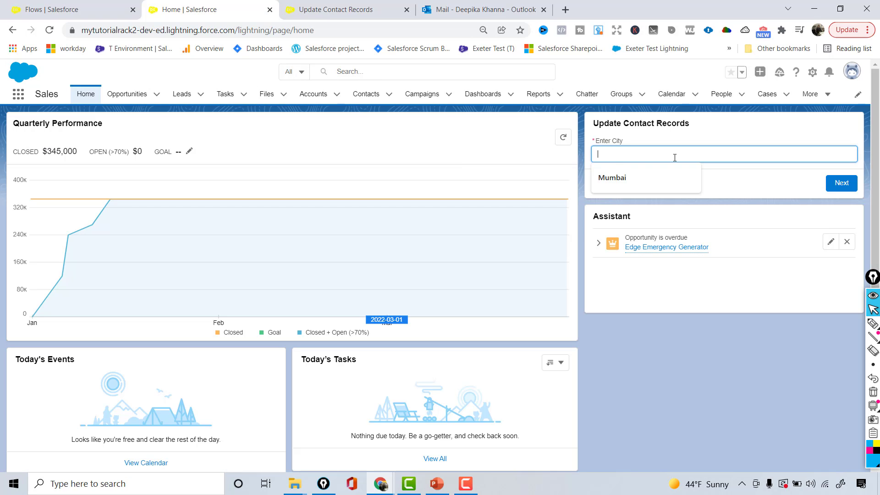
pyautogui.click(672, 126)
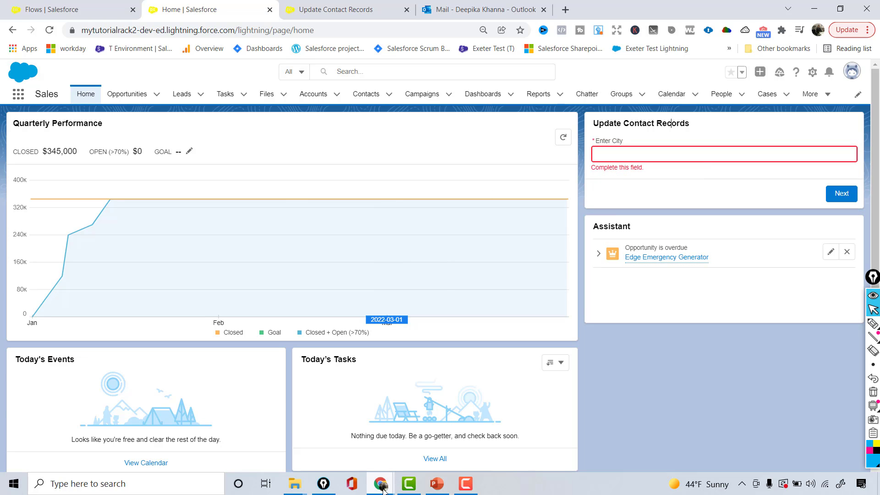
pyautogui.moveTo(383, 489)
pyautogui.click(442, 412)
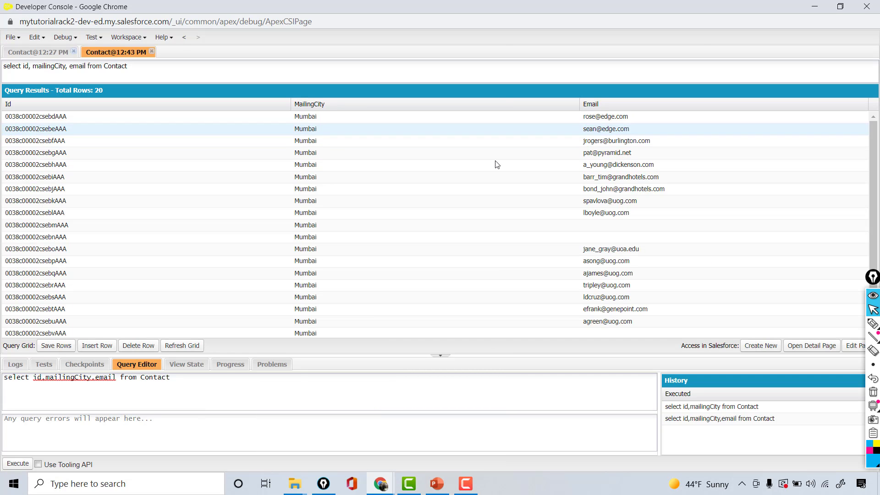
pyautogui.hotkey('alt', 'Tab')
# - Open the All Contacts list view of the Contacts object
pyautogui.click(367, 93)
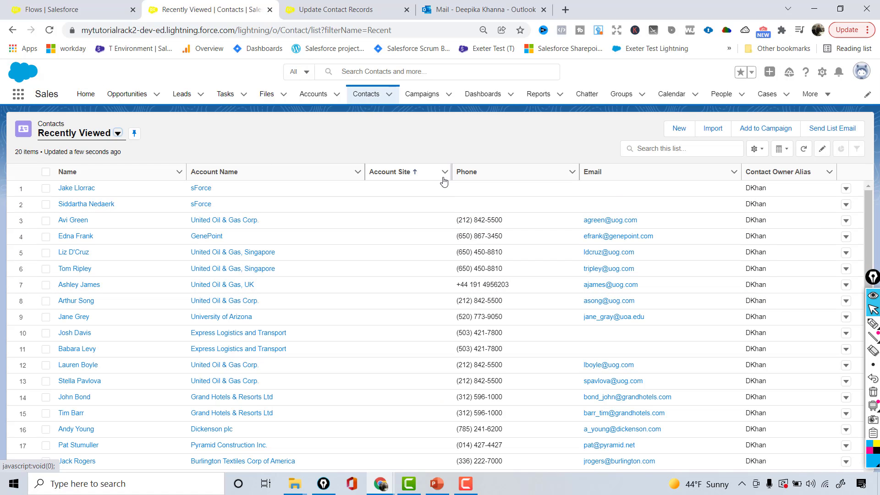
pyautogui.click(117, 134)
pyautogui.click(82, 169)
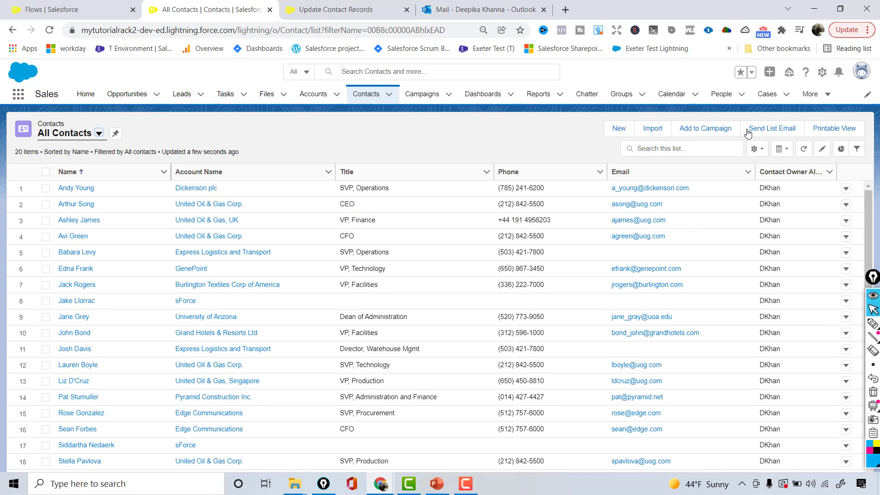
# - Add Mailing City to the All Contacts list view's visible fields, place it before Contact Owner Alias, and save
pyautogui.click(755, 151)
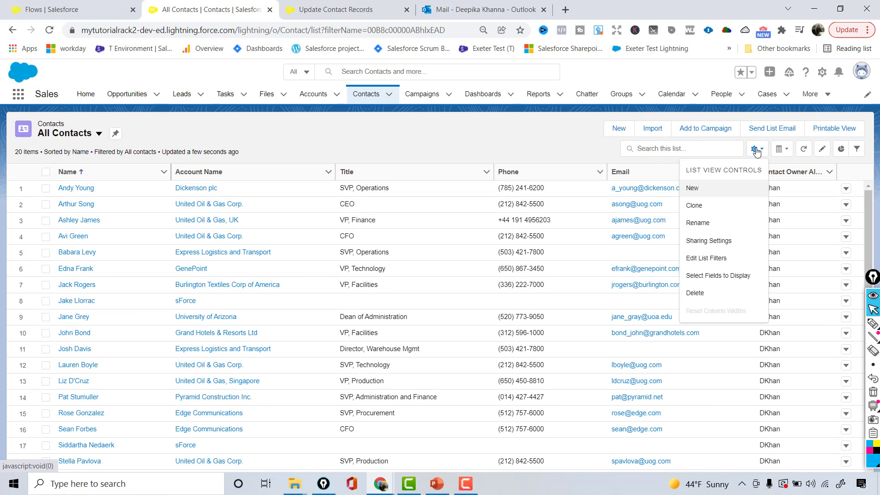
pyautogui.click(741, 278)
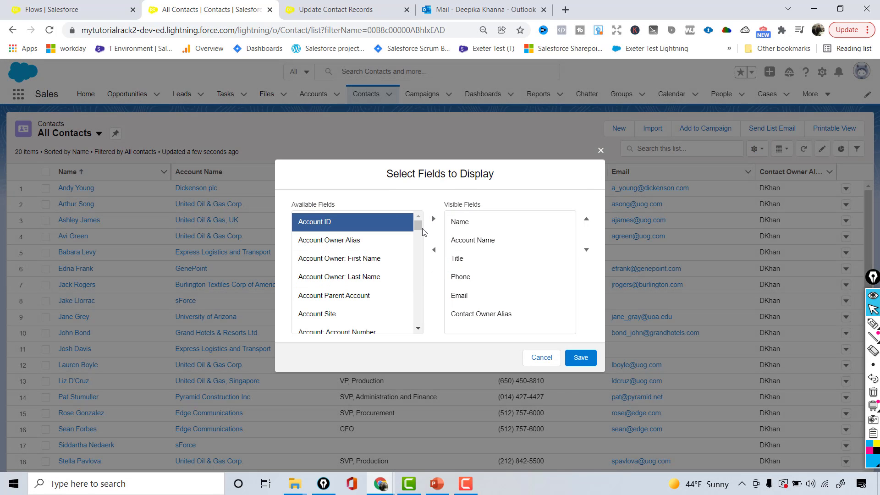
pyautogui.moveTo(416, 227); pyautogui.dragTo(422, 301)
pyautogui.click(349, 298)
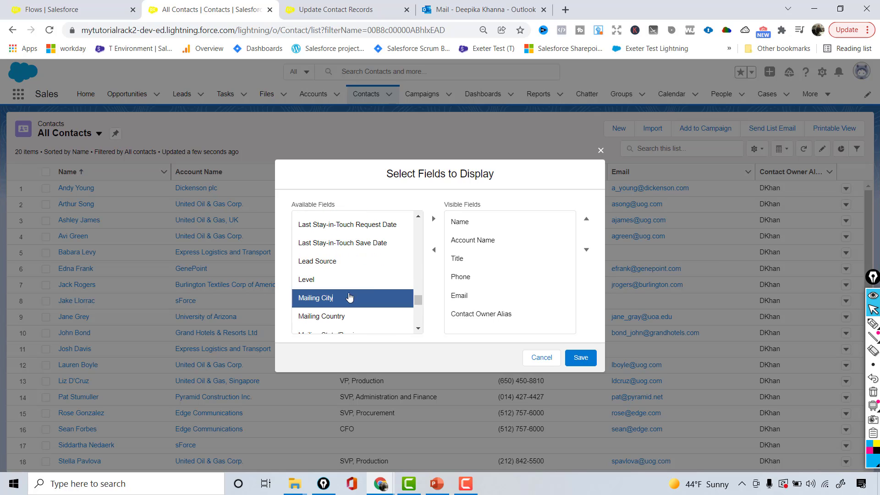
pyautogui.click(434, 221)
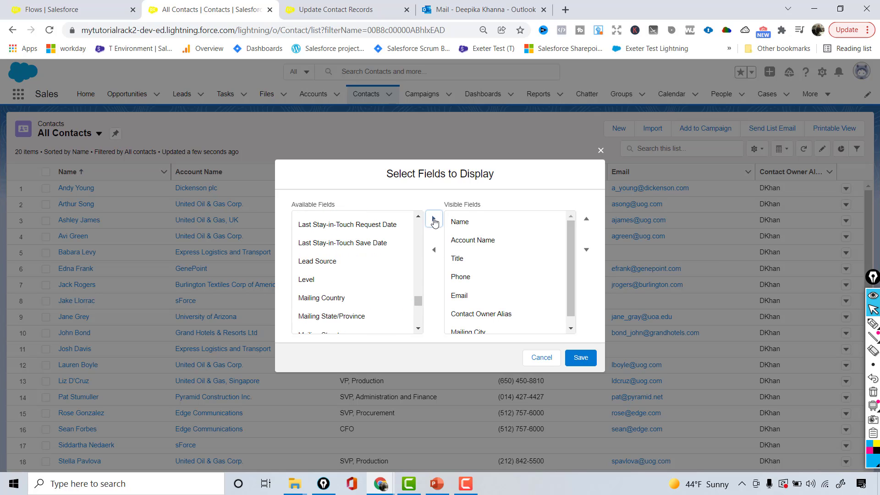
pyautogui.click(502, 316)
pyautogui.click(482, 333)
pyautogui.click(585, 220)
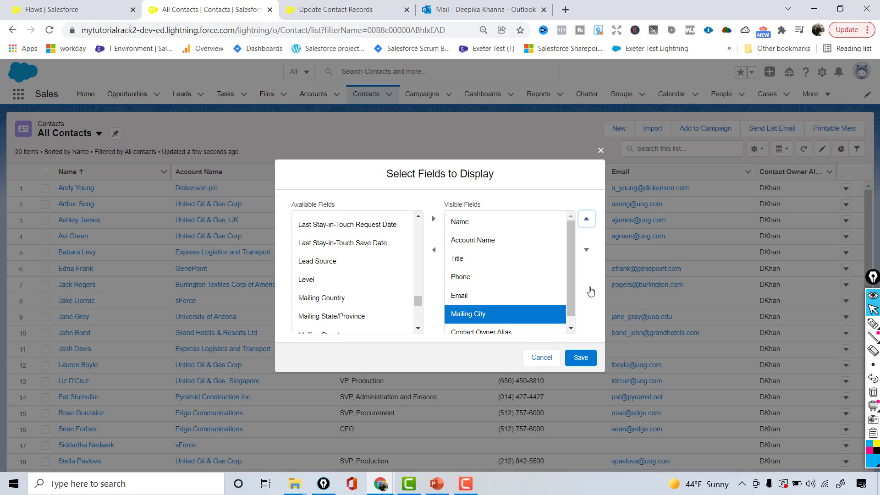
pyautogui.click(580, 358)
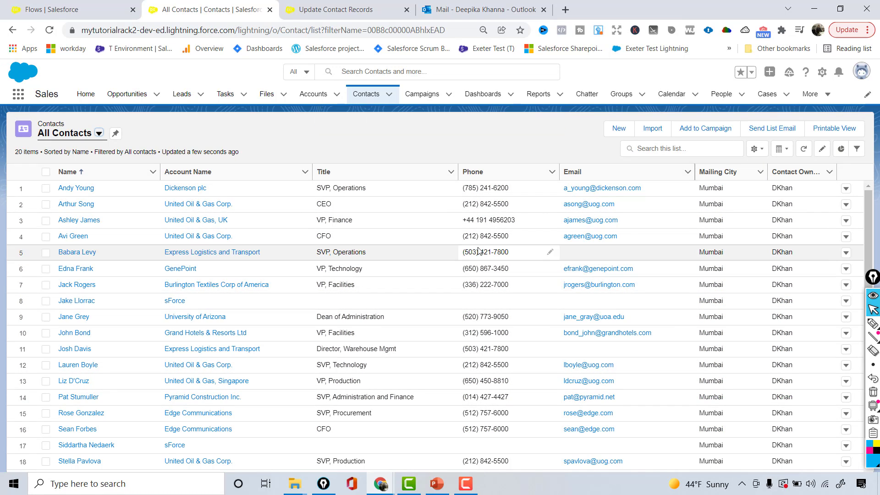
# - Duplicate the browser tab with the All Contacts list and open the Sales Home page in the copy
pyautogui.click(97, 7)
pyautogui.click(202, 9)
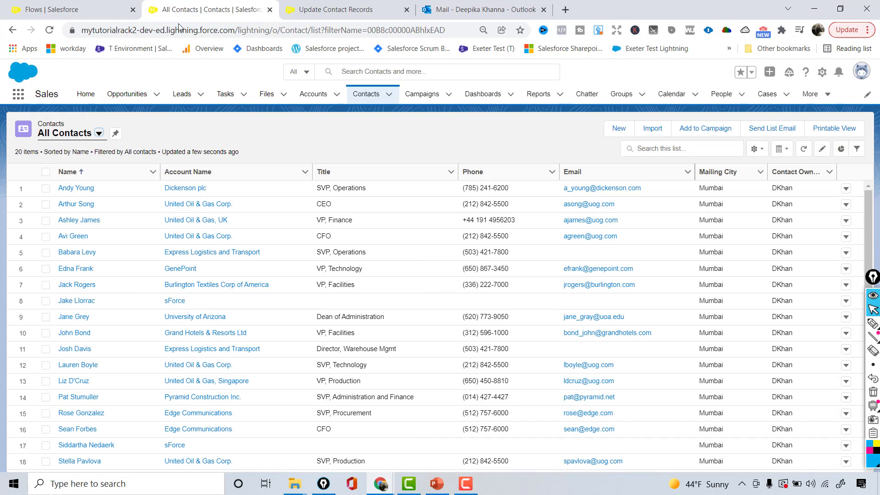
pyautogui.rightClick(209, 10)
pyautogui.click(235, 89)
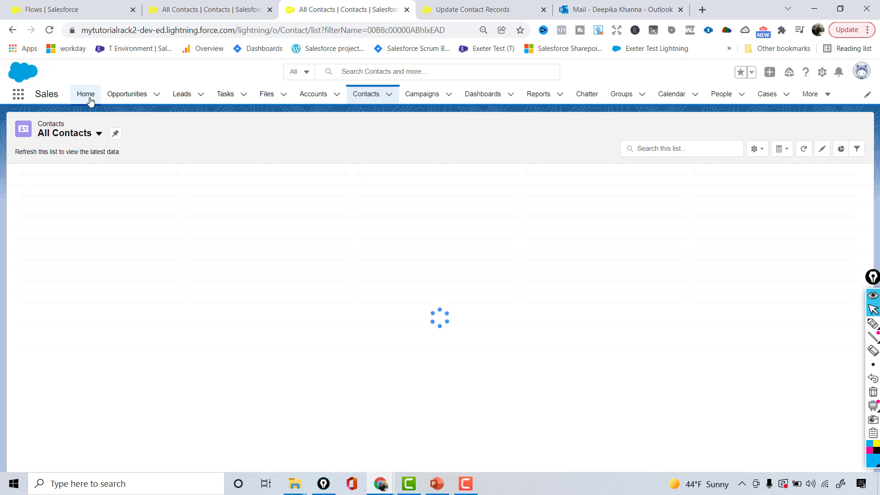
pyautogui.click(90, 100)
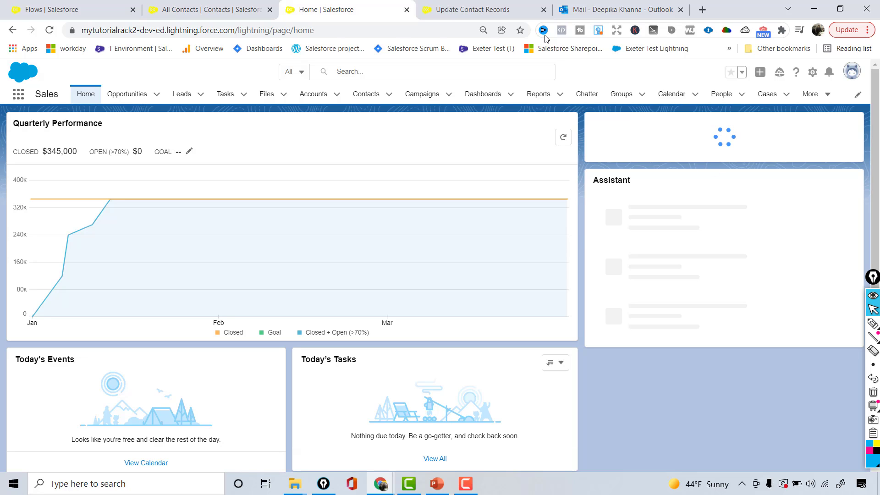
# - Run the Update Contact Records flow on the Home page with Dallas as the city
pyautogui.click(401, 34)
pyautogui.click(700, 156)
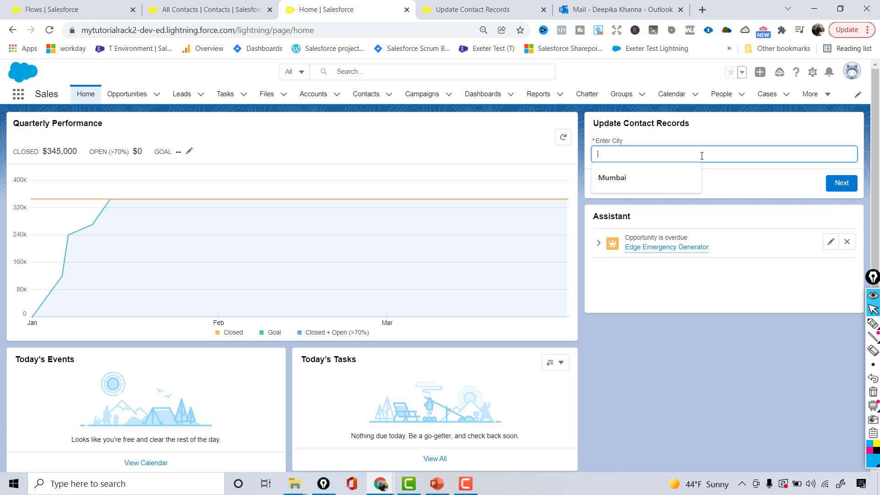
pyautogui.write('Dallas')
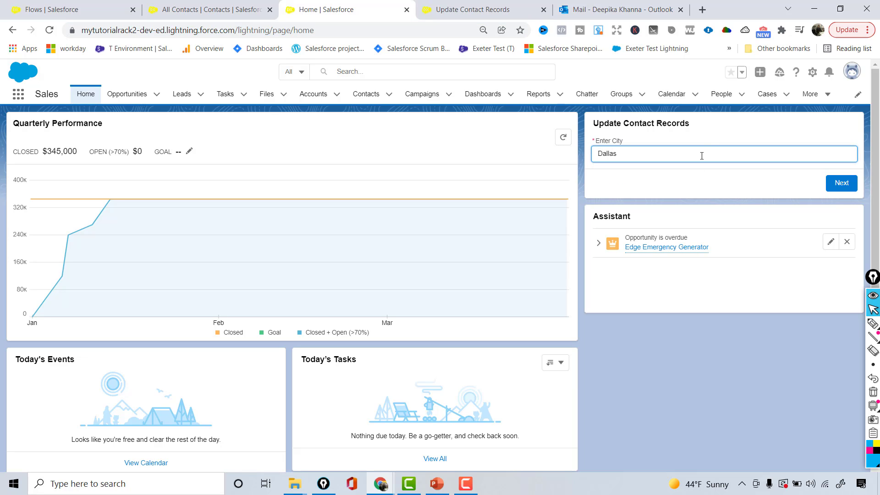
pyautogui.click(842, 191)
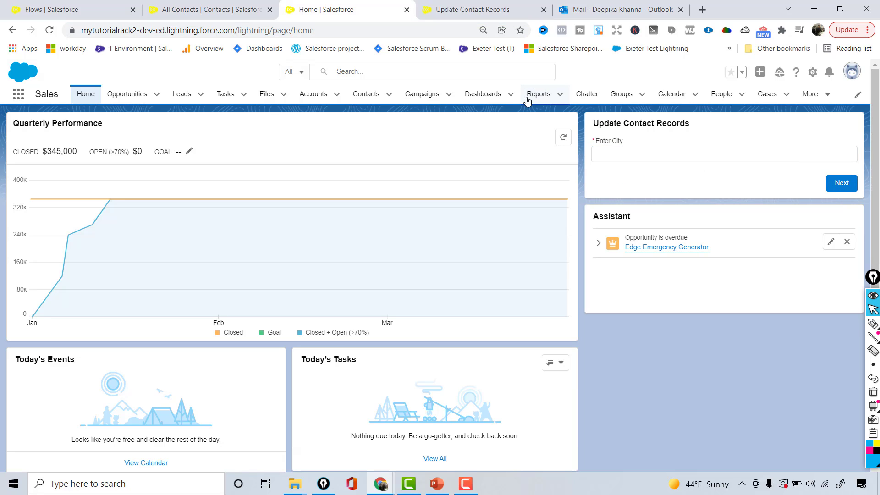
# - Reload the All Contacts list and check the Mailing City column for every contact
pyautogui.click(239, 5)
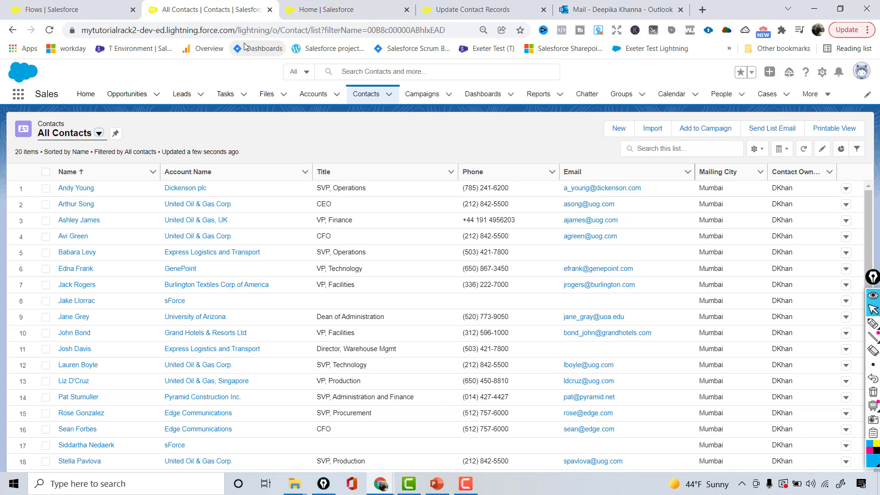
pyautogui.click(259, 30)
pyautogui.press('Return')
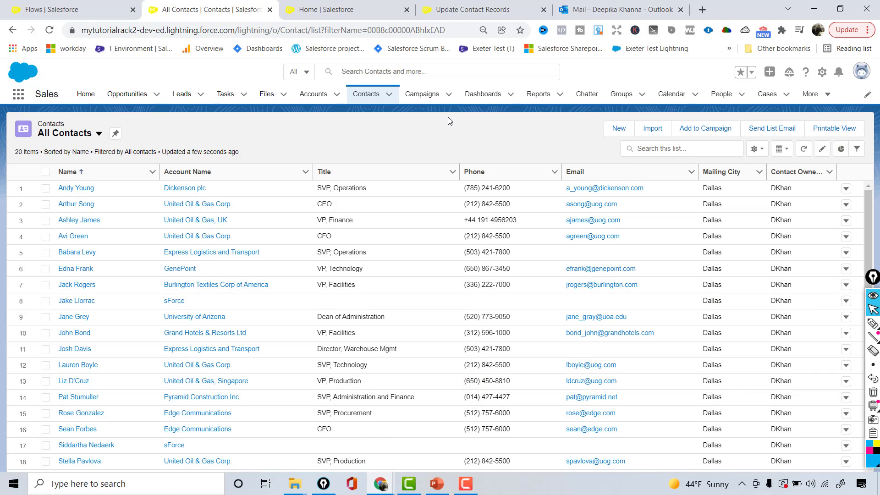
# - Return to the Flows list in Setup, sort it by Last Modified By descending, and open the Update Contact Records flow in Flow Builder
pyautogui.click(448, 9)
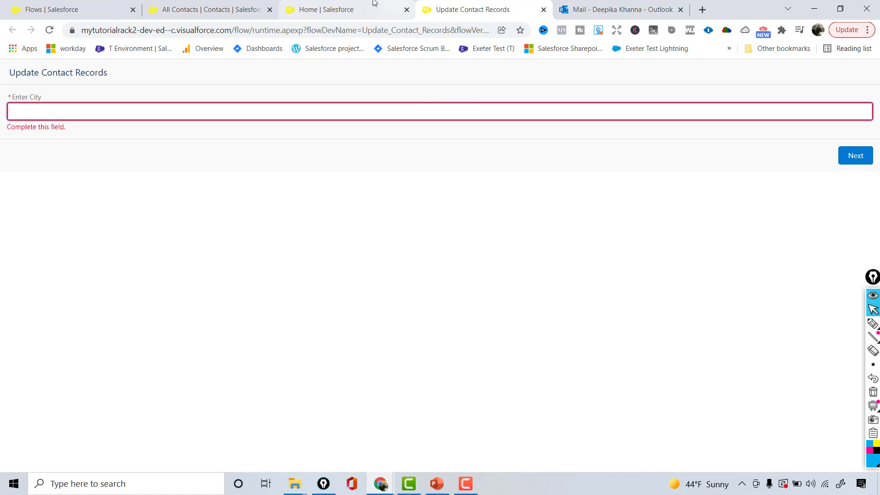
pyautogui.click(79, 9)
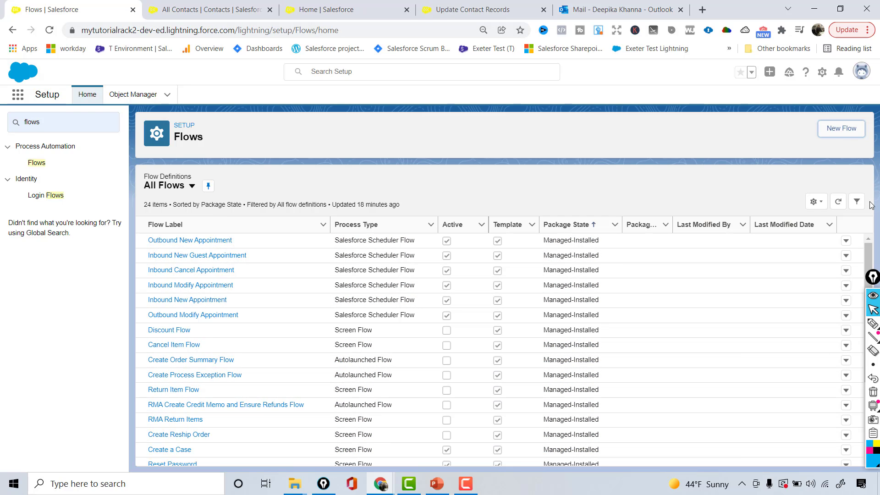
pyautogui.scroll(-2, 865, 290)
pyautogui.scroll(-2, 864, 289)
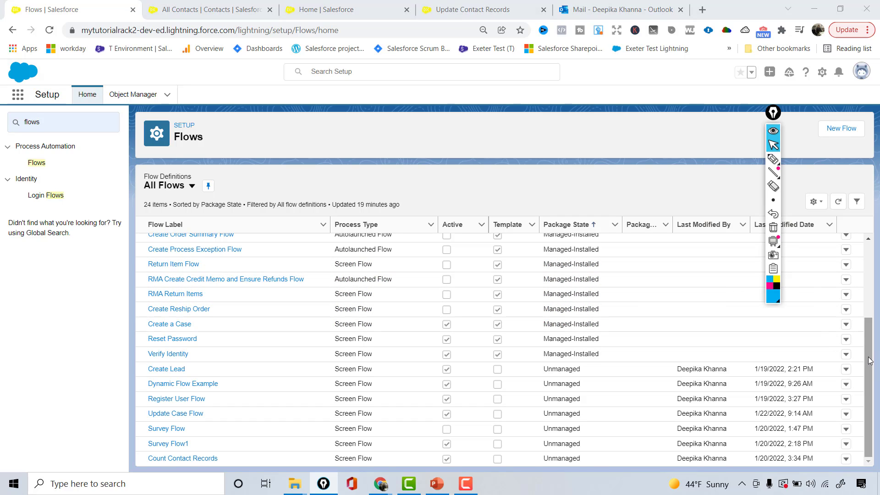
pyautogui.moveTo(869, 359); pyautogui.dragTo(868, 280)
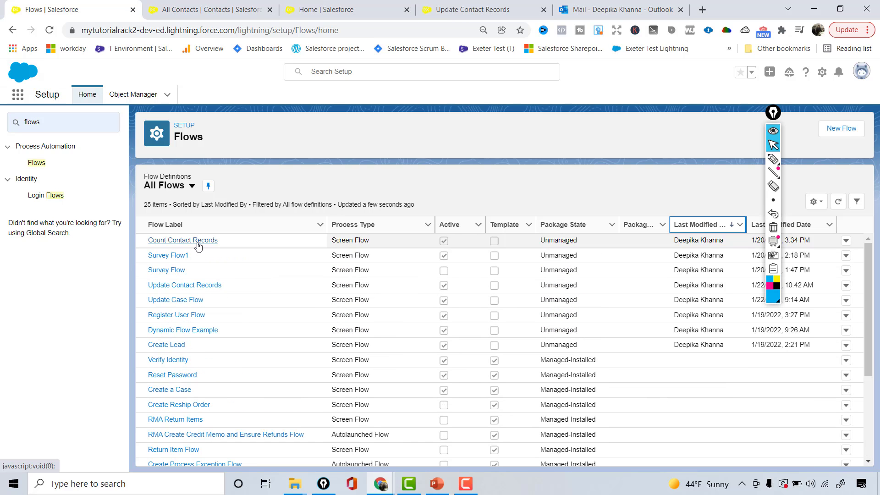
pyautogui.click(189, 286)
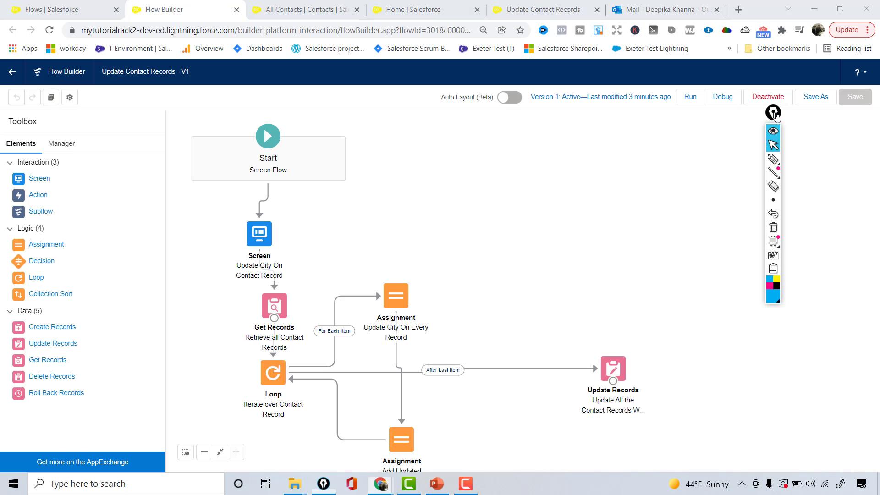
pyautogui.moveTo(773, 112); pyautogui.dragTo(872, 126)
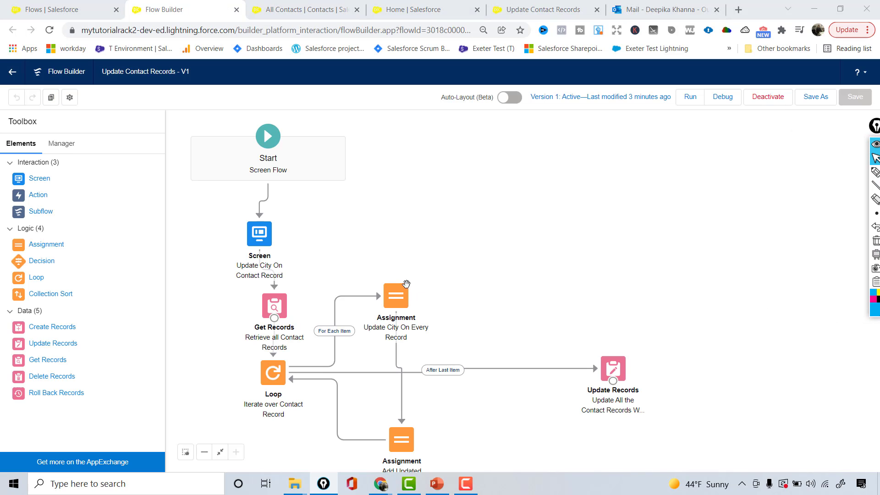